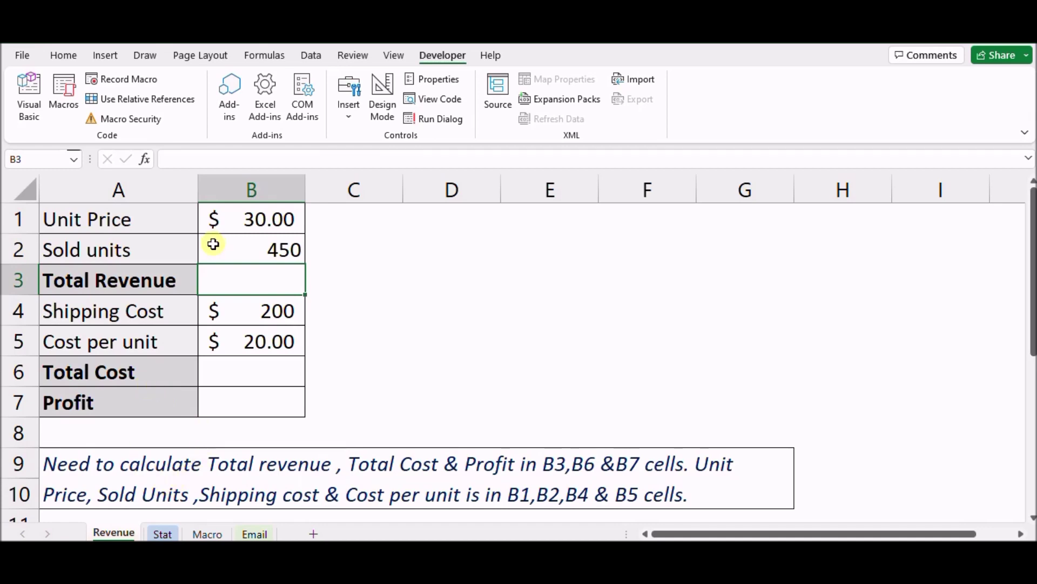
Step: Open ChatGPT in Chrome and log in with Continue with Google, choosing the account
left_click(81, 465)
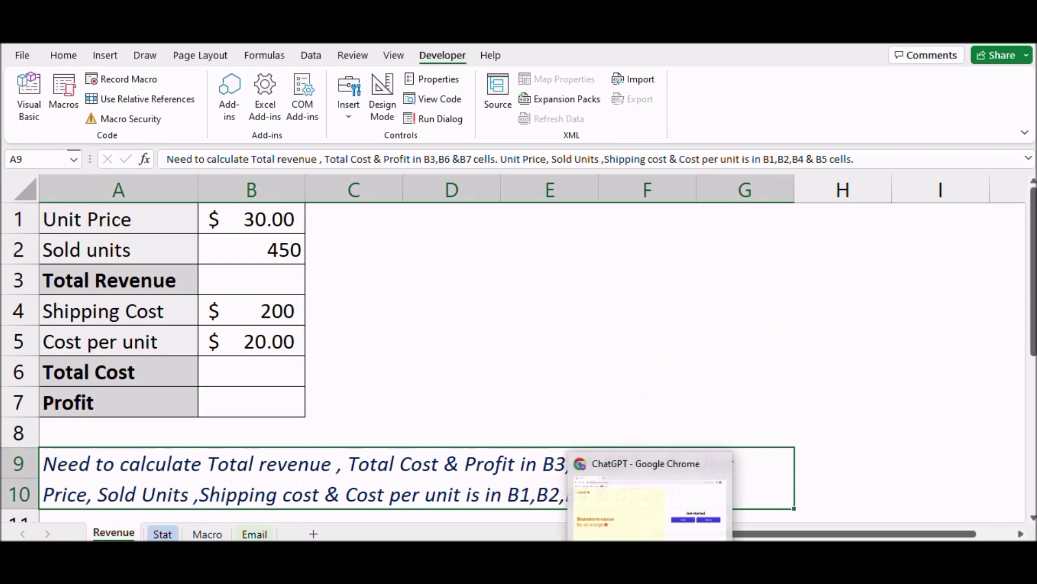
left_click(622, 487)
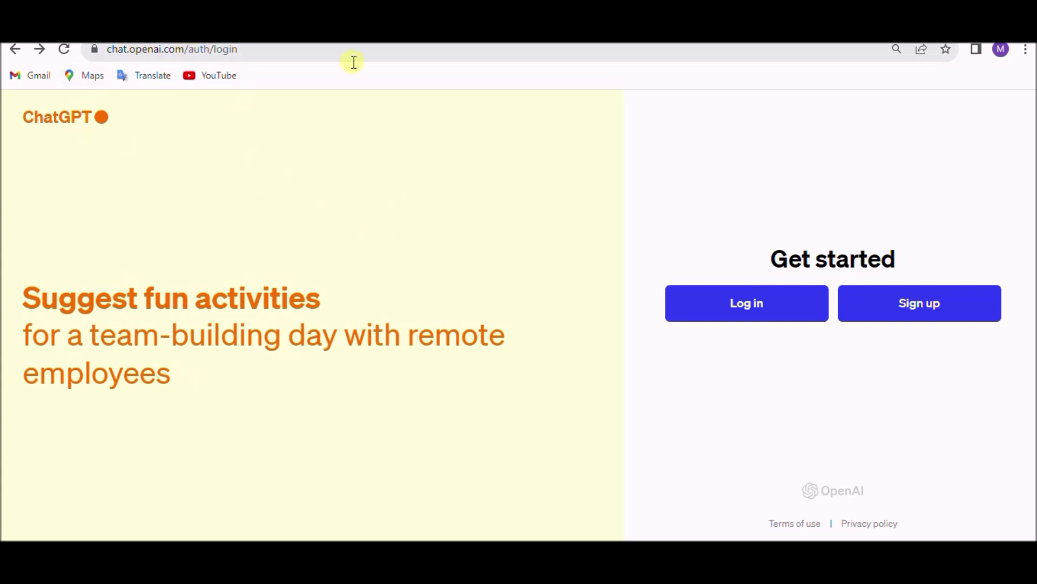
left_click(707, 315)
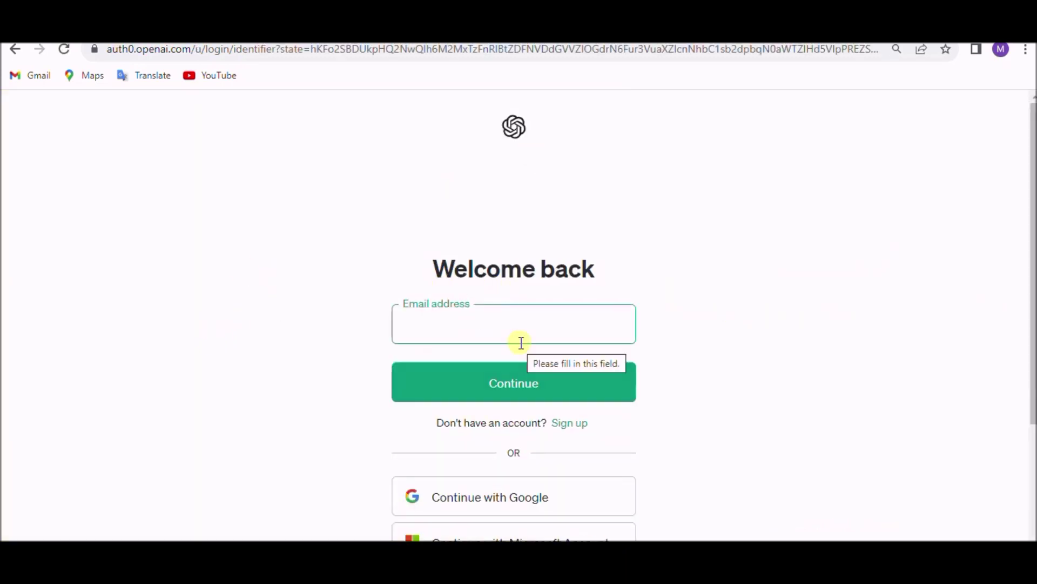
scroll(586, 338, "down", 3)
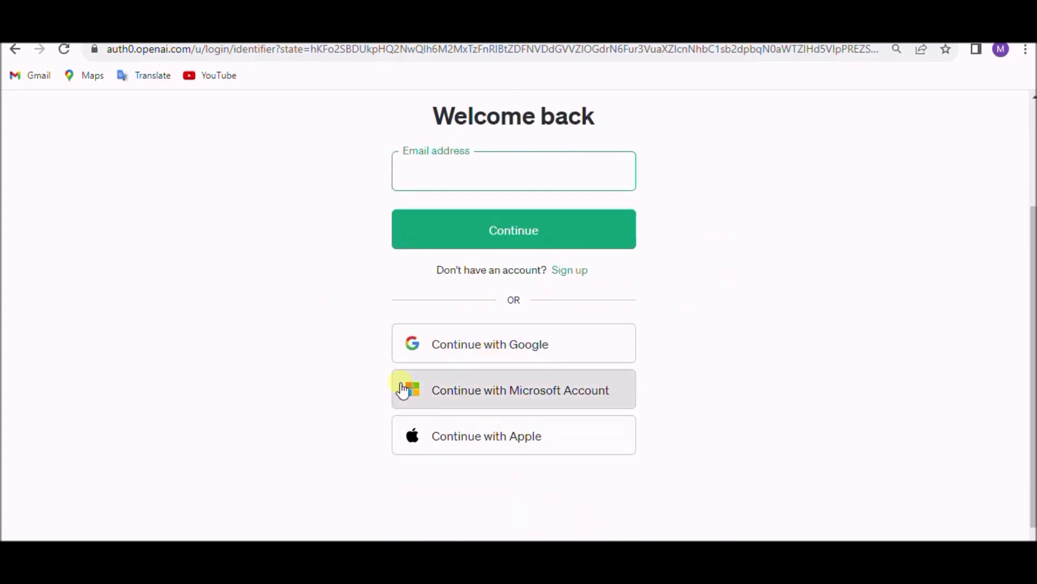
left_click(539, 356)
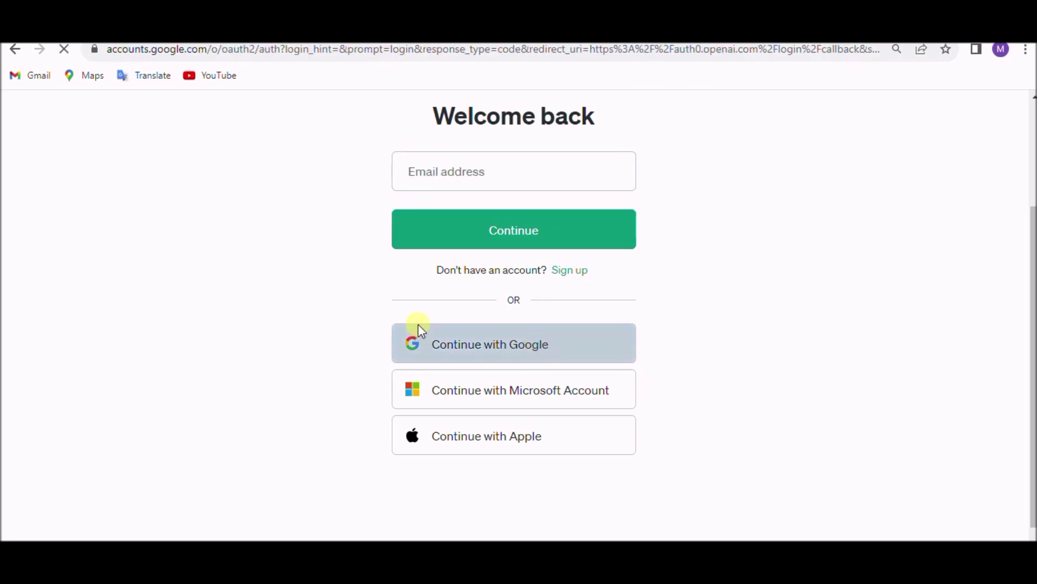
left_click(420, 294)
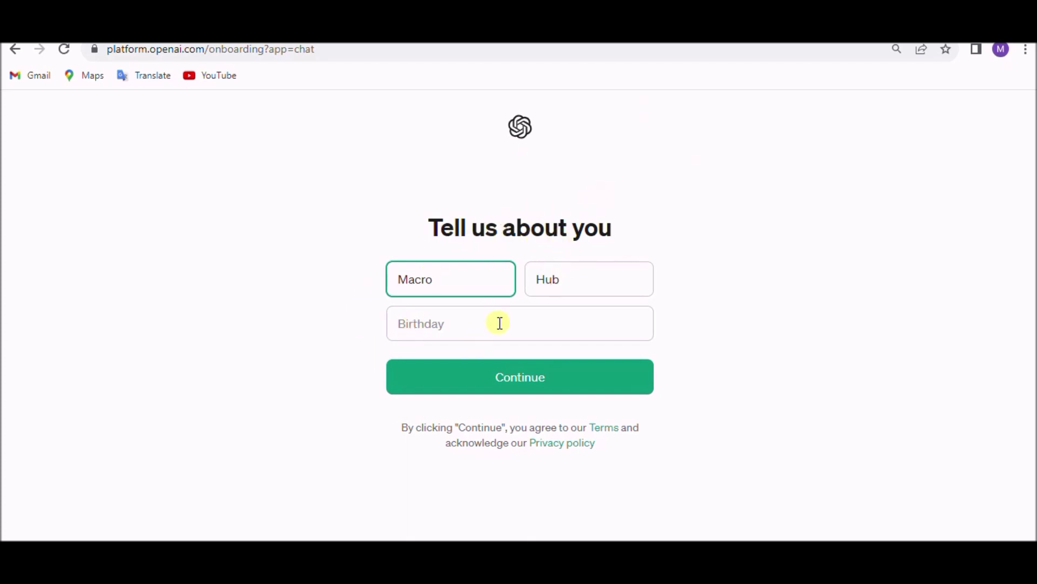
Step: Enter the birthday on the profile form, continue to the new-chat page, and return to Excel
left_click(448, 324)
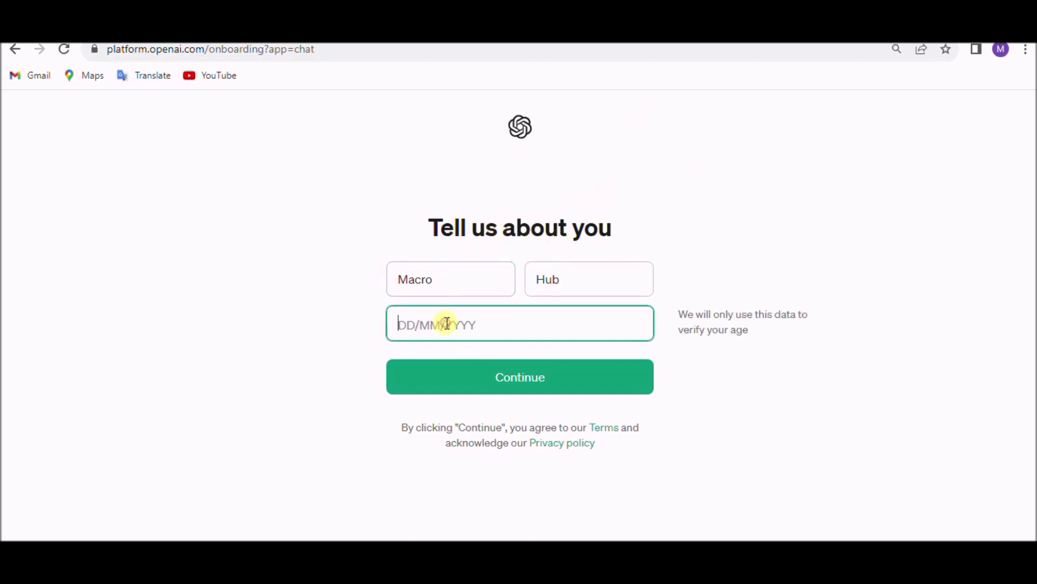
left_click(468, 381)
left_click(420, 324)
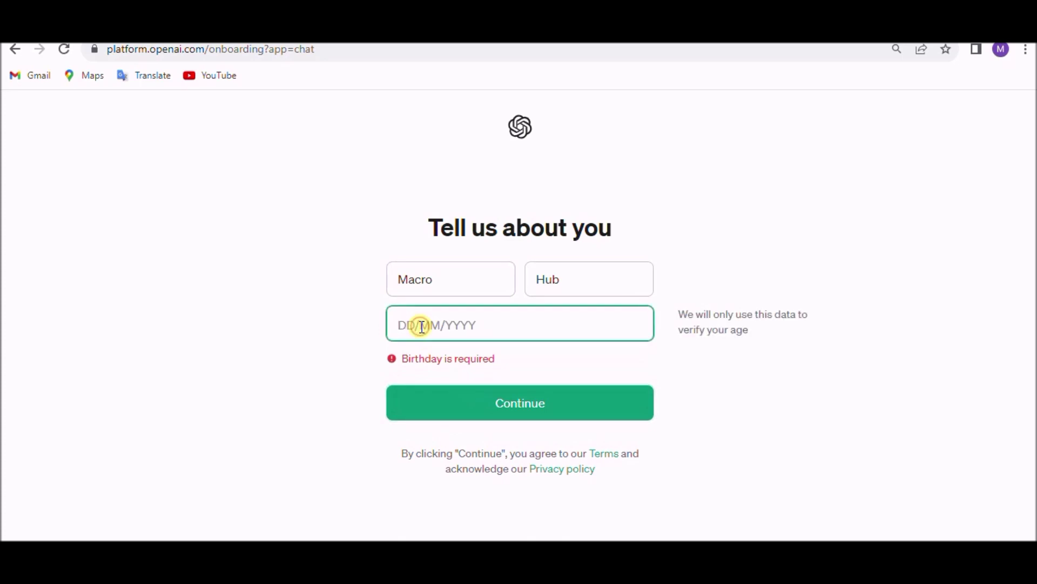
type("12/")
type("12/198")
type("7")
left_click(456, 373)
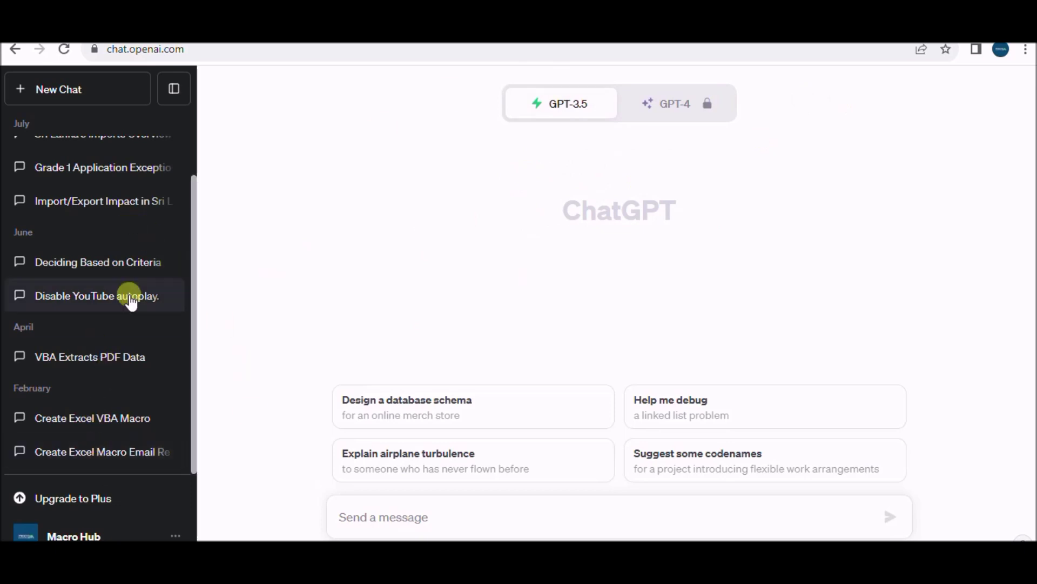
scroll(121, 329, "up", 1)
scroll(116, 363, "down", 1)
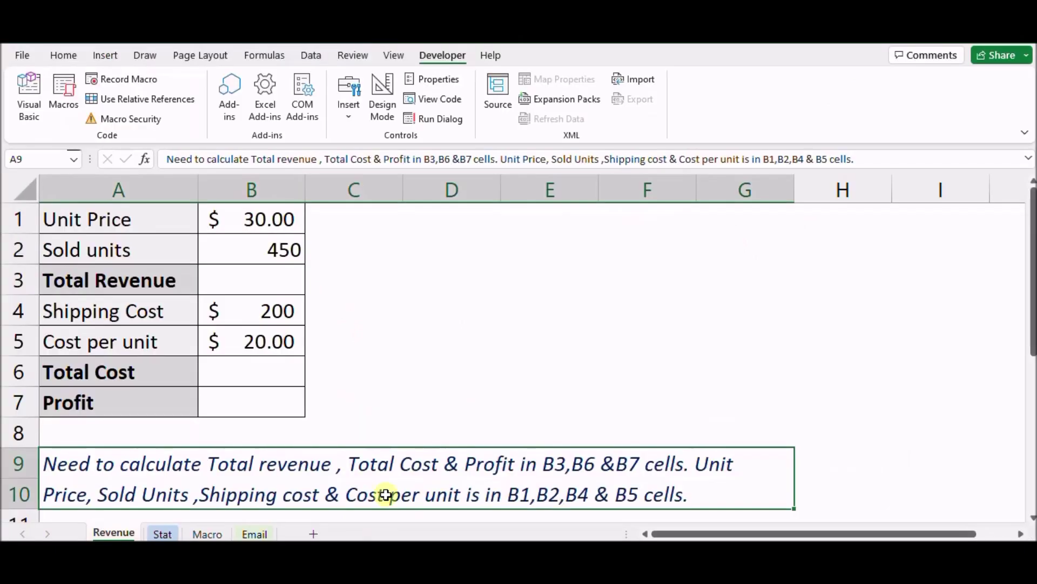
left_click(443, 398)
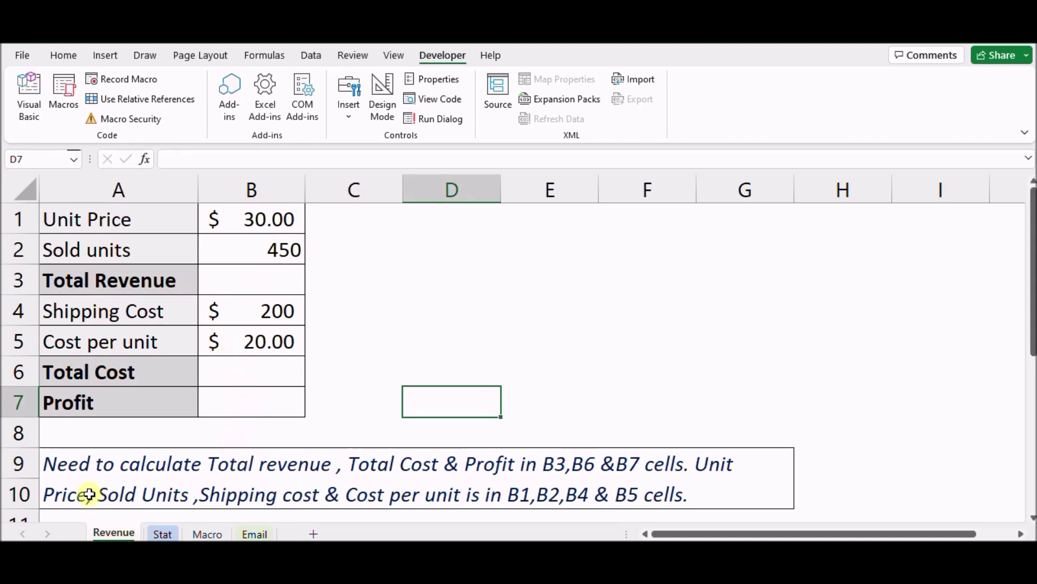
Step: Select the A9 task note and highlight its full text in the formula bar
left_click(453, 485)
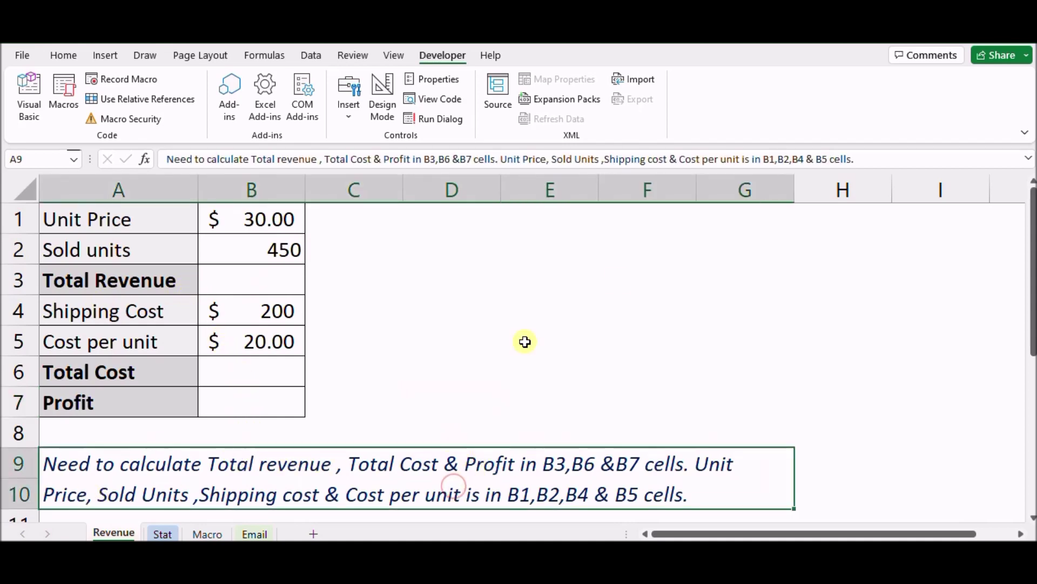
left_click(864, 160)
key("ctrl+a")
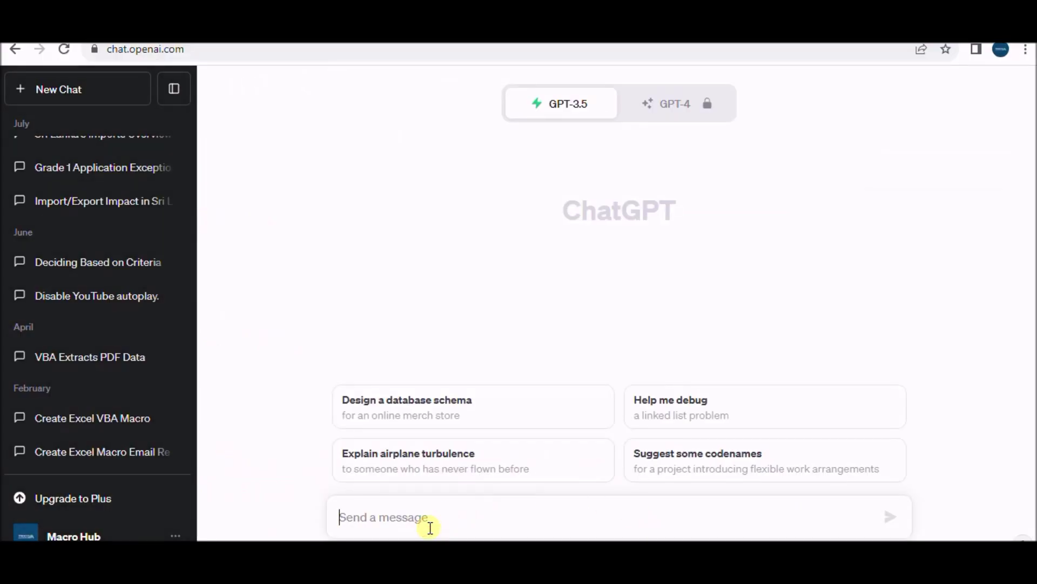
Step: Ask ChatGPT the pasted Revenue question and copy its B3 formula =B1 * B2
type("Need to calculate Total revenue , Total Cost & Profit in B3,B6 &B7 cells. Unit Price, Sold Units ,Shipping cost & Cost per unit is in B1,B2,B4 & B5 cells.")
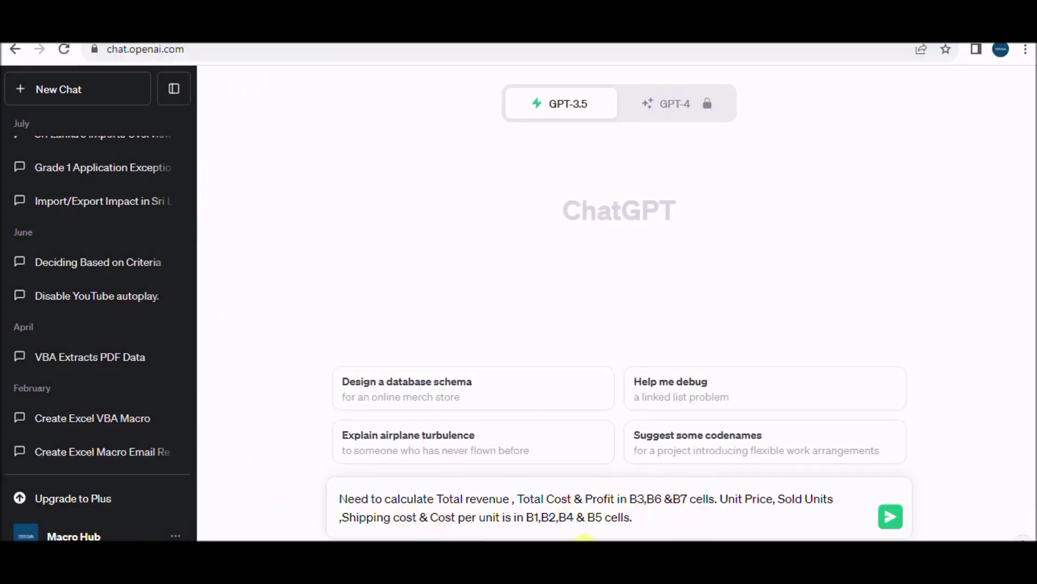
left_click(892, 517)
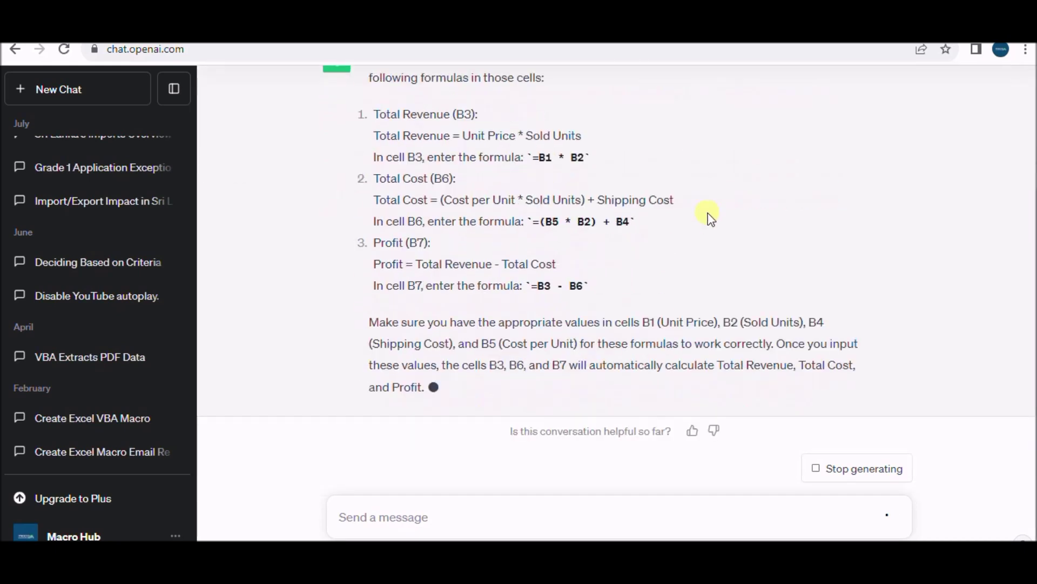
scroll(637, 244, "up", 1)
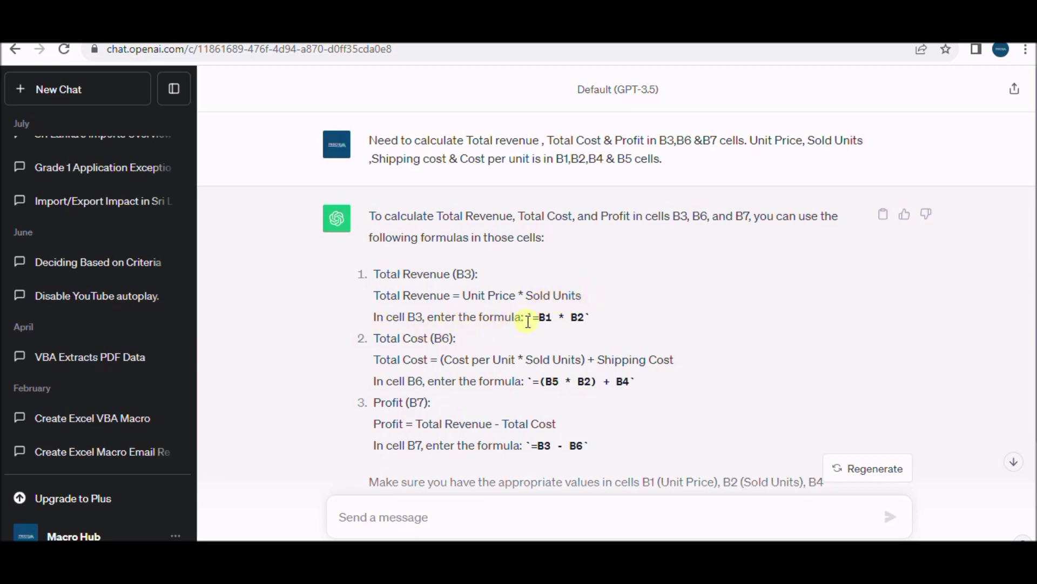
left_click_drag(534, 317, 579, 320)
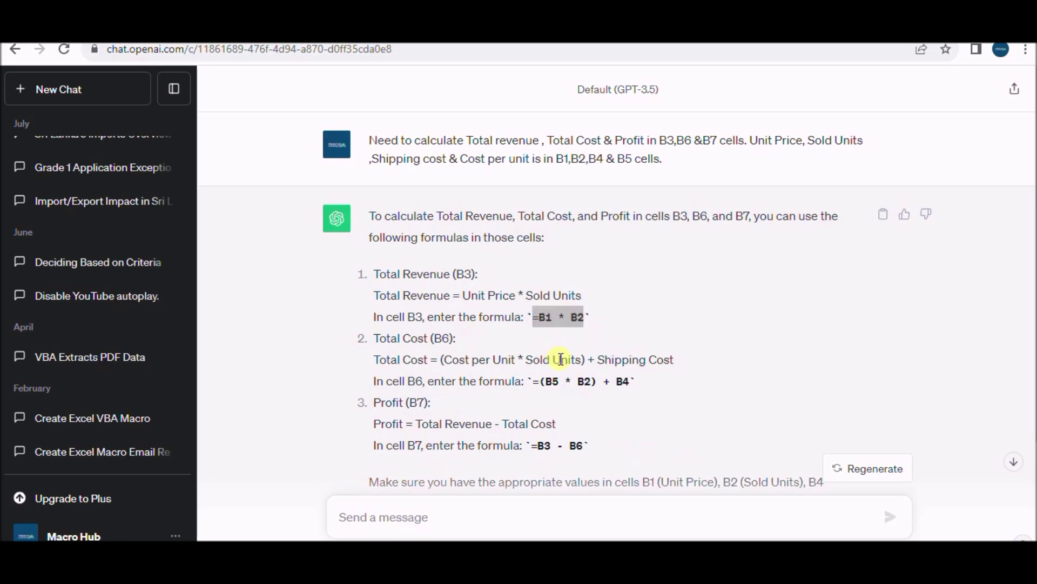
key("alt+Tab")
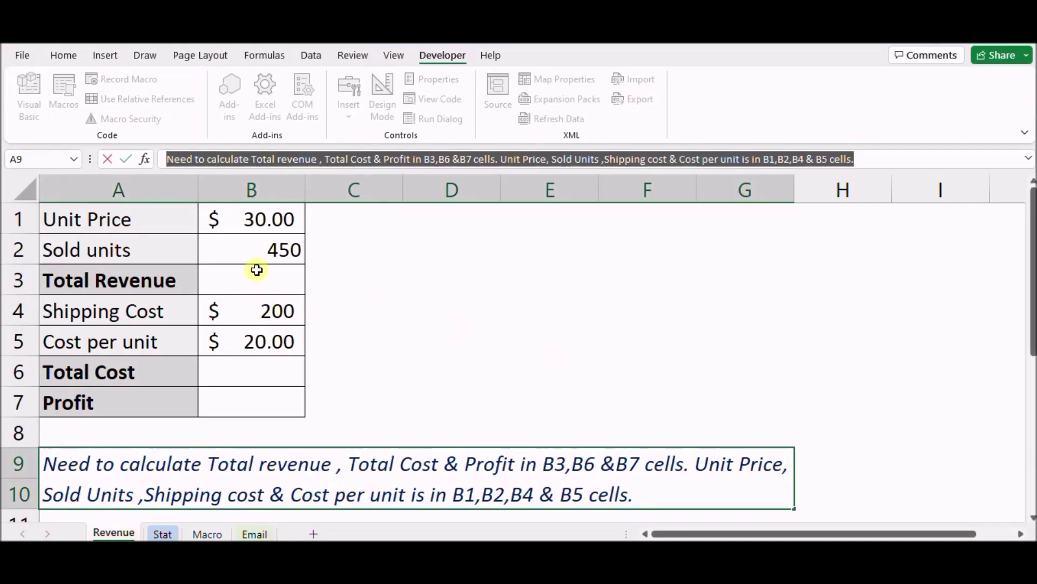
Step: Enter =B1 * B2 in B3 to show $13,500.00 and autofit column B
left_click(274, 275)
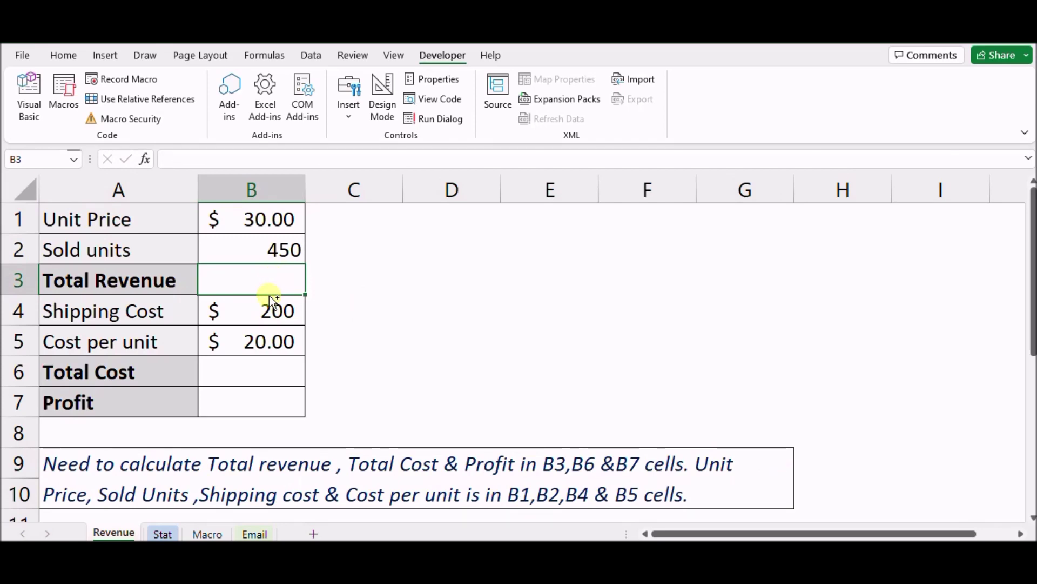
double_click(262, 269)
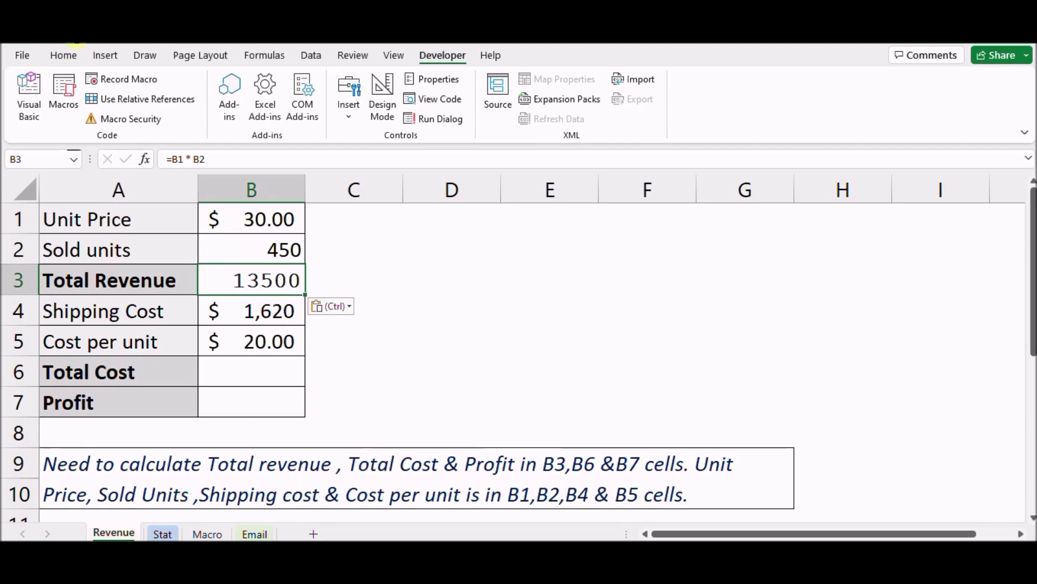
double_click(267, 281)
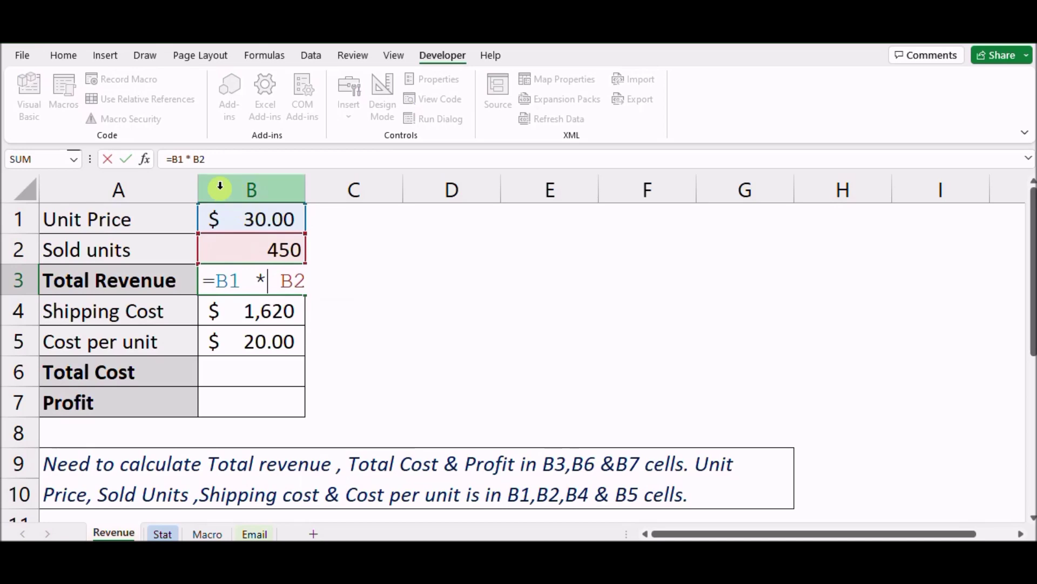
left_click(229, 162)
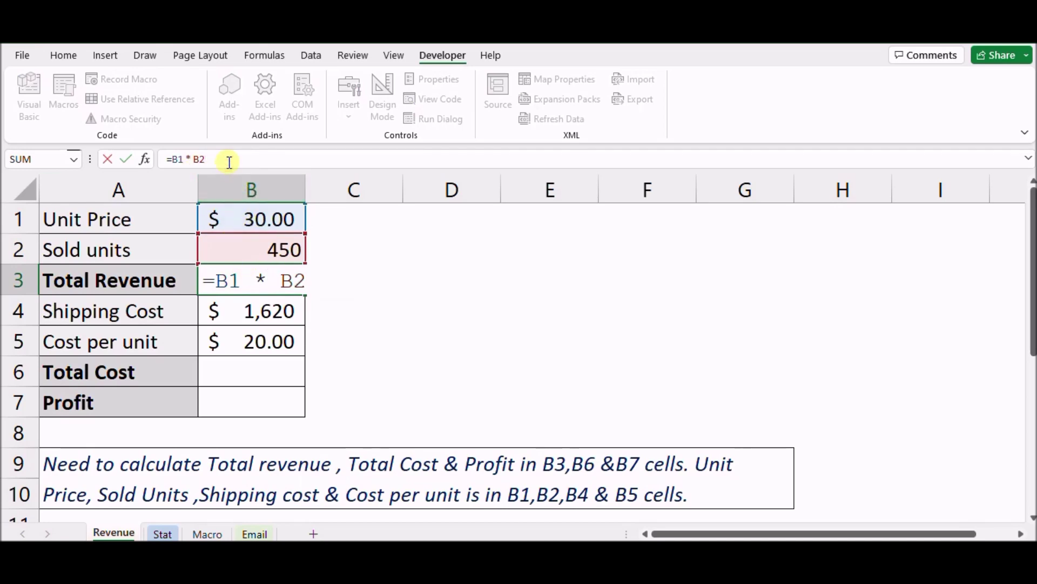
key("Return")
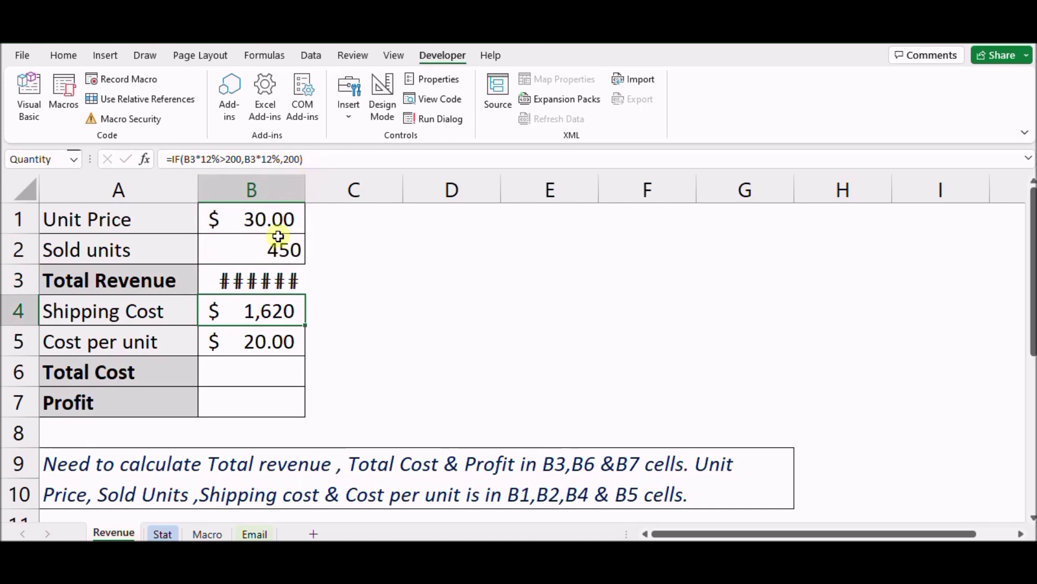
left_click(262, 276)
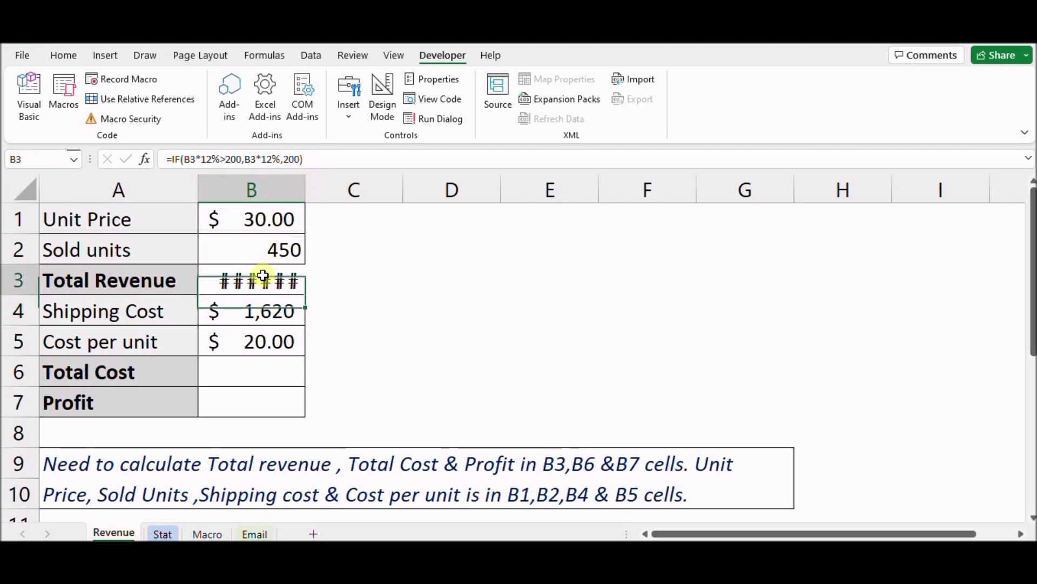
left_click_drag(318, 191, 317, 189)
double_click(317, 189)
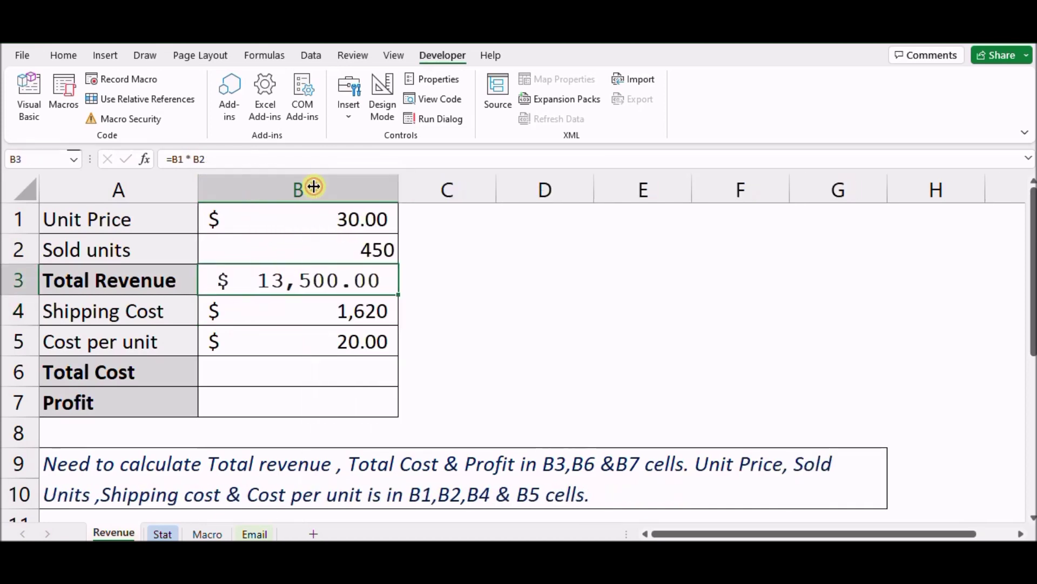
left_click(313, 276)
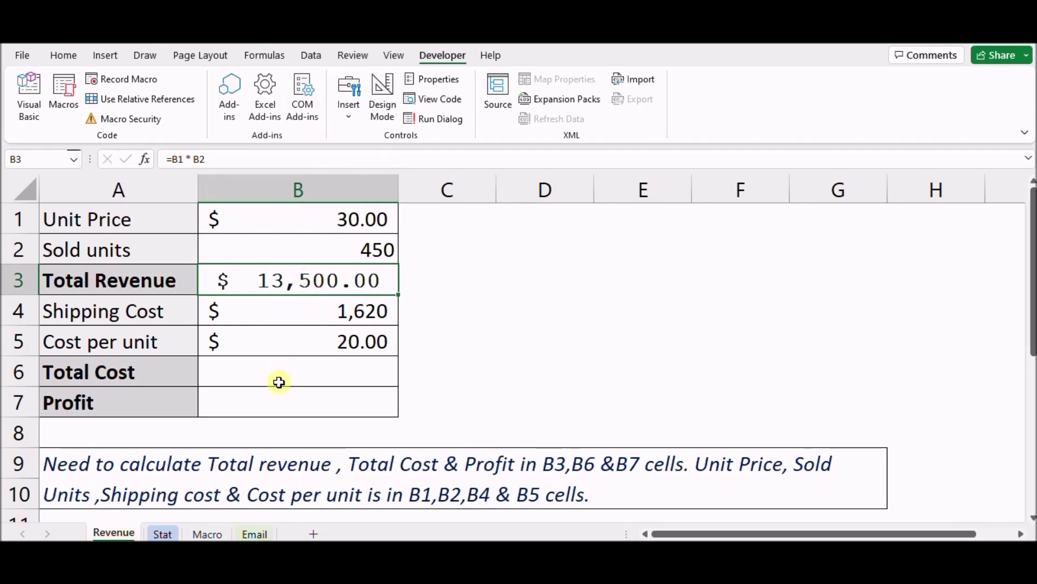
key("alt+Tab")
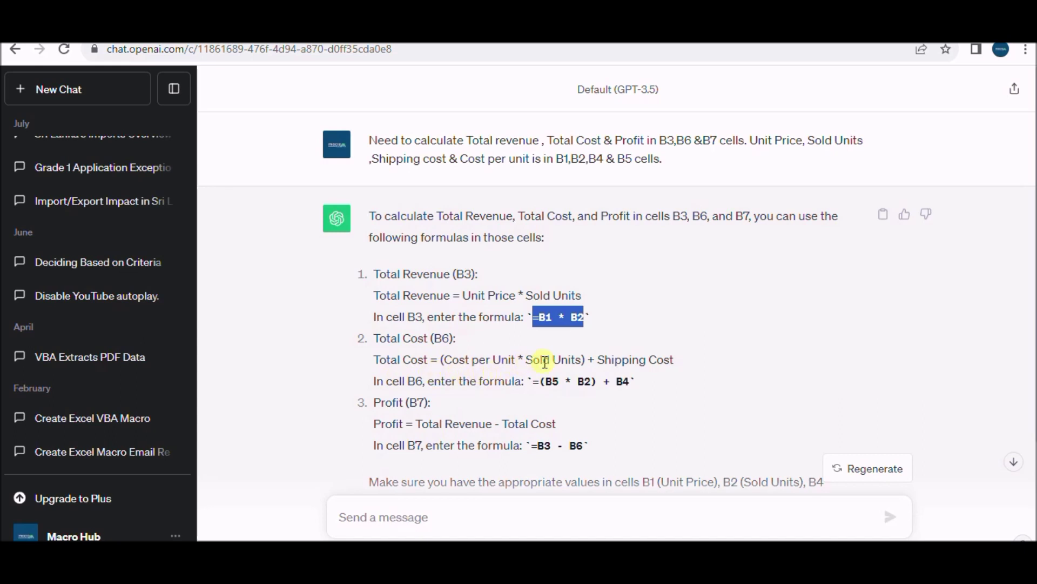
Step: Copy the Total Cost formula =(B5 * B2) + B4 from ChatGPT's reply
left_click(601, 361)
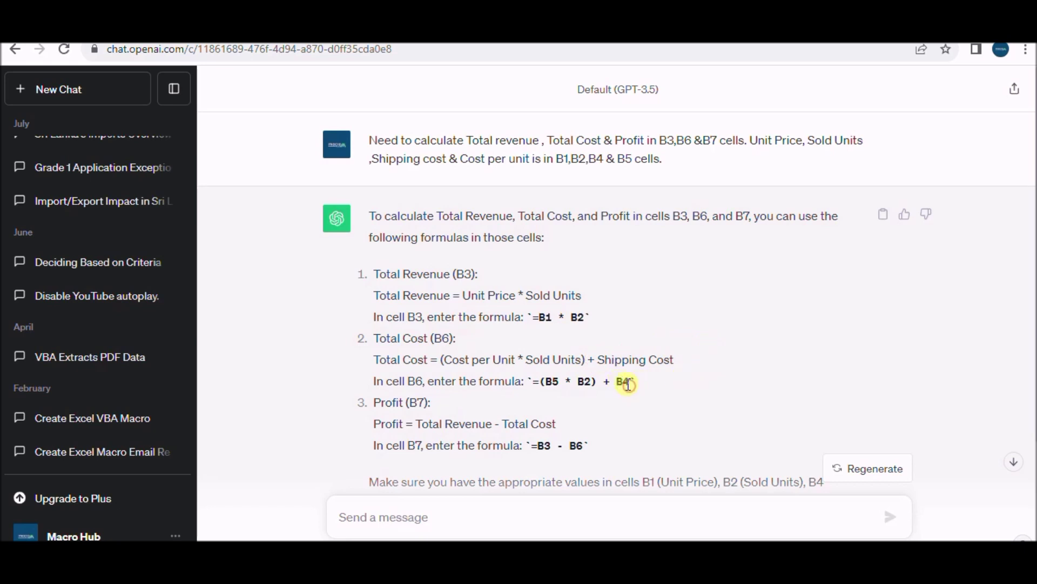
left_click_drag(632, 382, 543, 380)
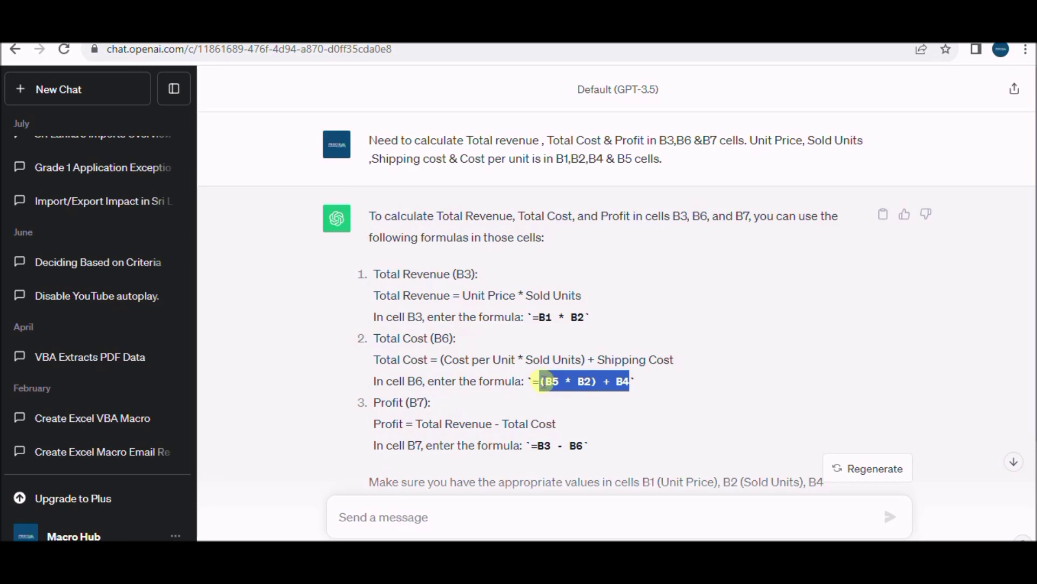
key("alt+Tab")
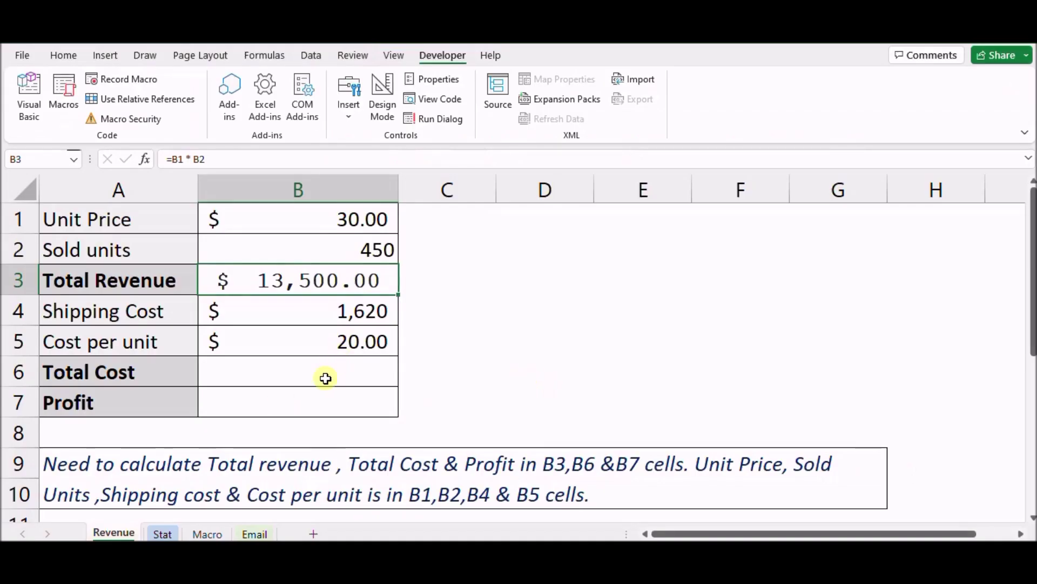
Step: Put =(B5 * B2) + B4 into B6, returning $10,620.00, and refit column B
left_click(328, 368)
type("(B5 * B2) + B4")
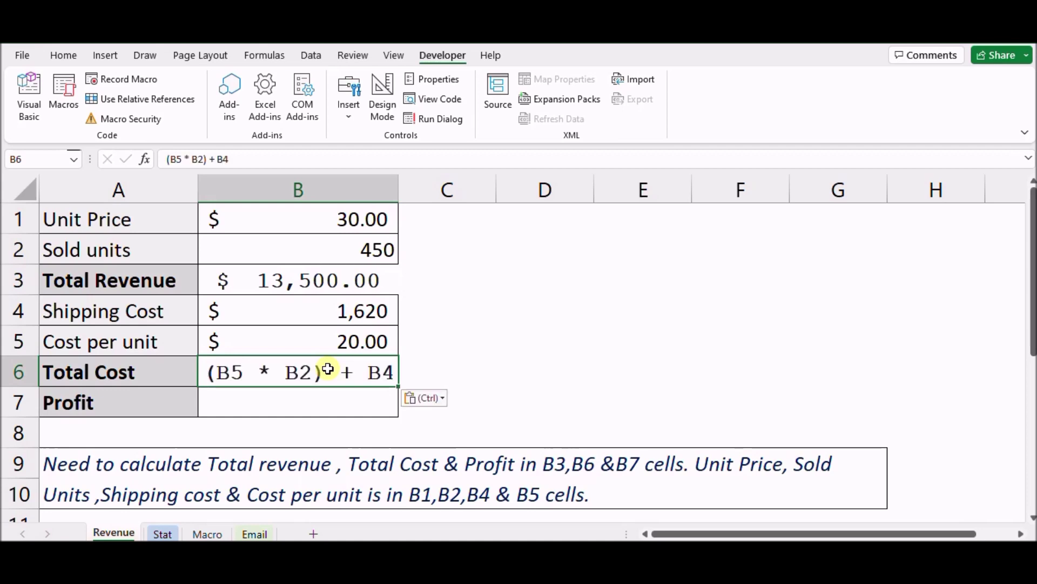
left_click(169, 158)
type("=")
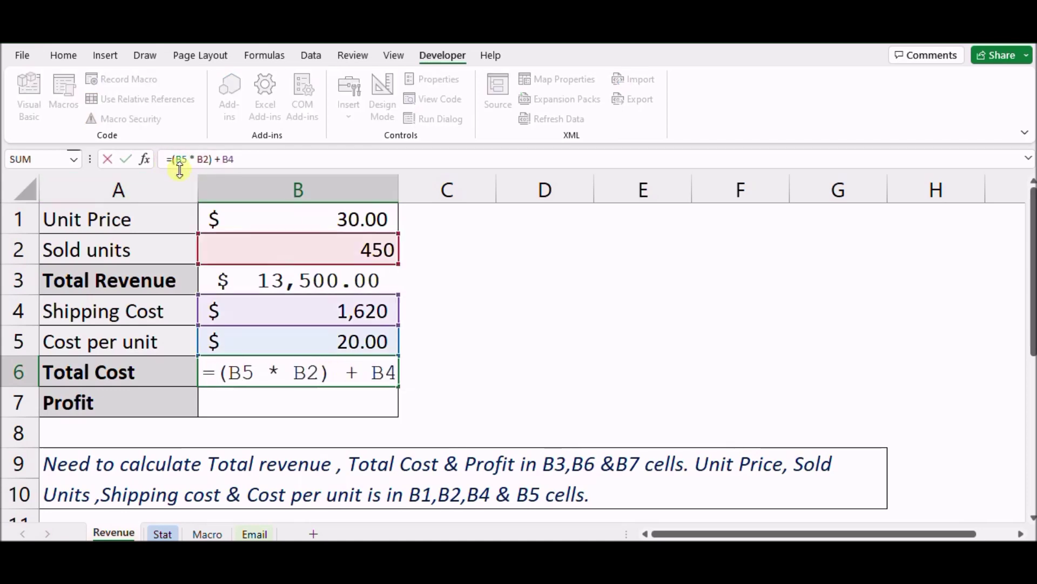
key("Return")
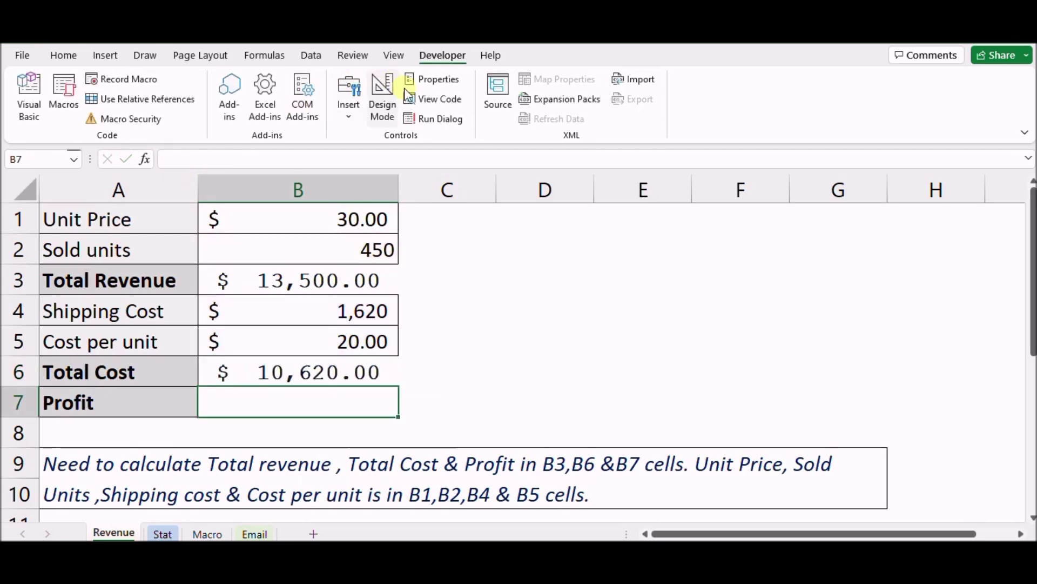
left_click_drag(399, 188, 420, 198)
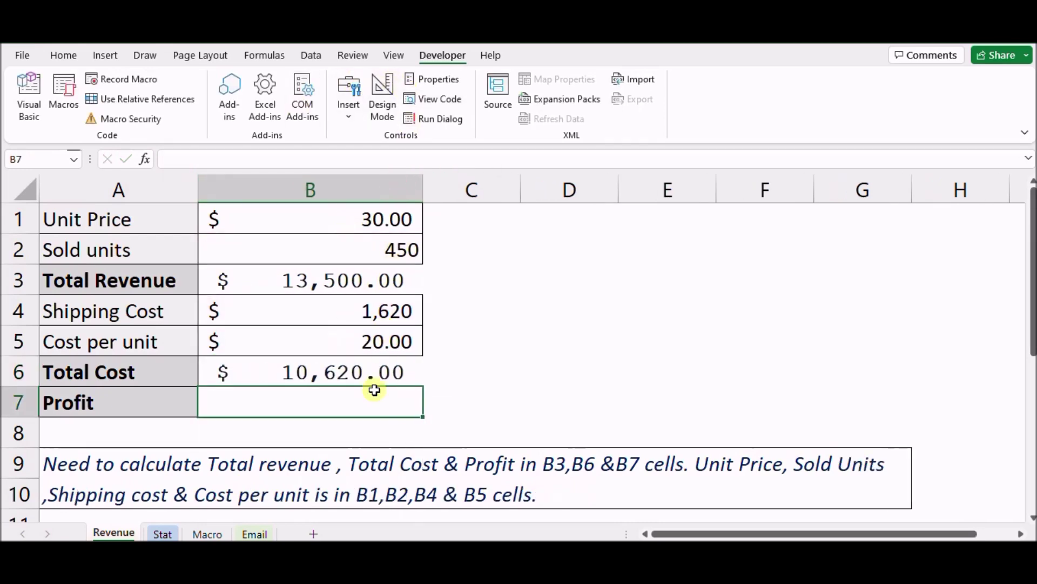
double_click(424, 189)
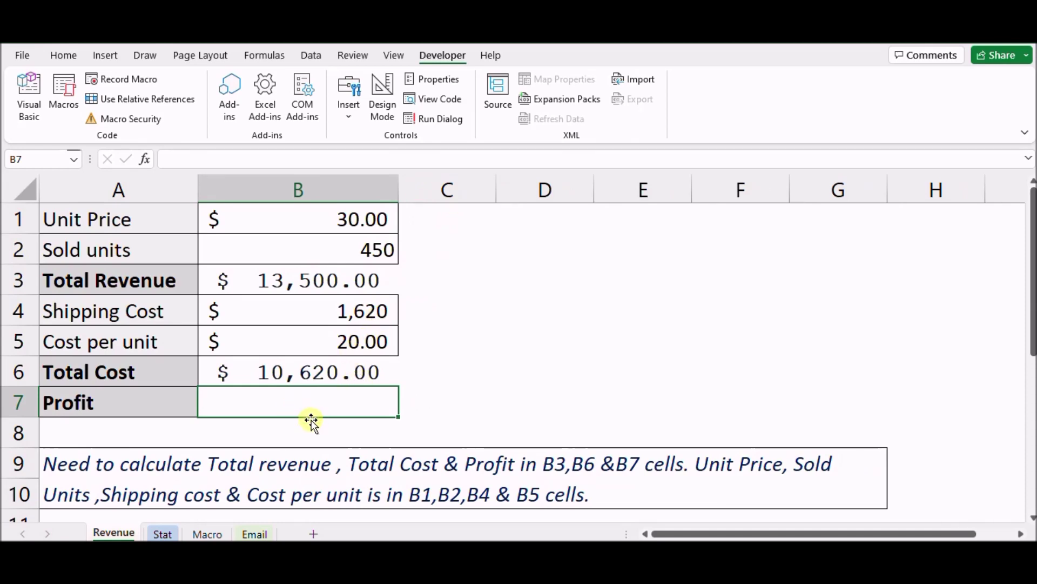
key("alt+Tab")
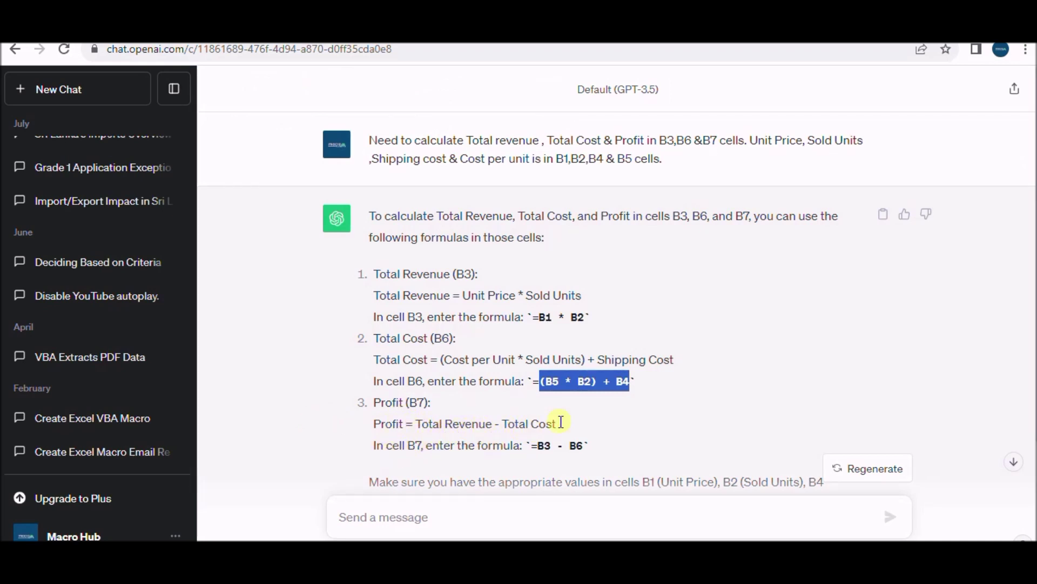
Step: Copy the Profit formula =B3 - B6, including its equals sign, from ChatGPT's reply
left_click_drag(538, 448, 586, 449)
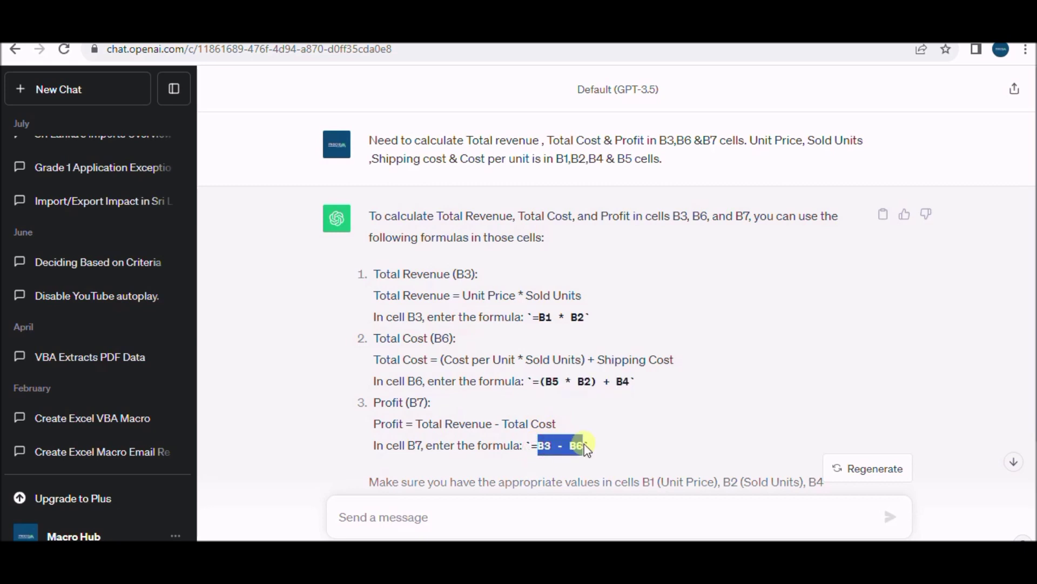
left_click_drag(531, 447, 583, 452)
key("ctrl+c")
key("alt+Tab")
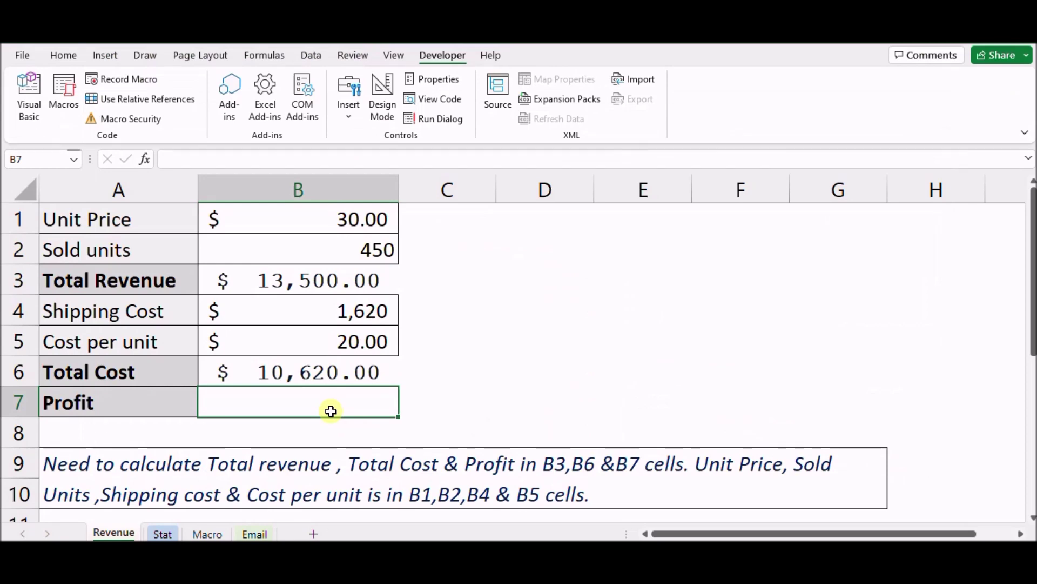
Step: Paste =B3 - B6 into B7 for $2,880.00, fit column B, and give B1:B7 All Borders
key("ctrl+v")
double_click(399, 190)
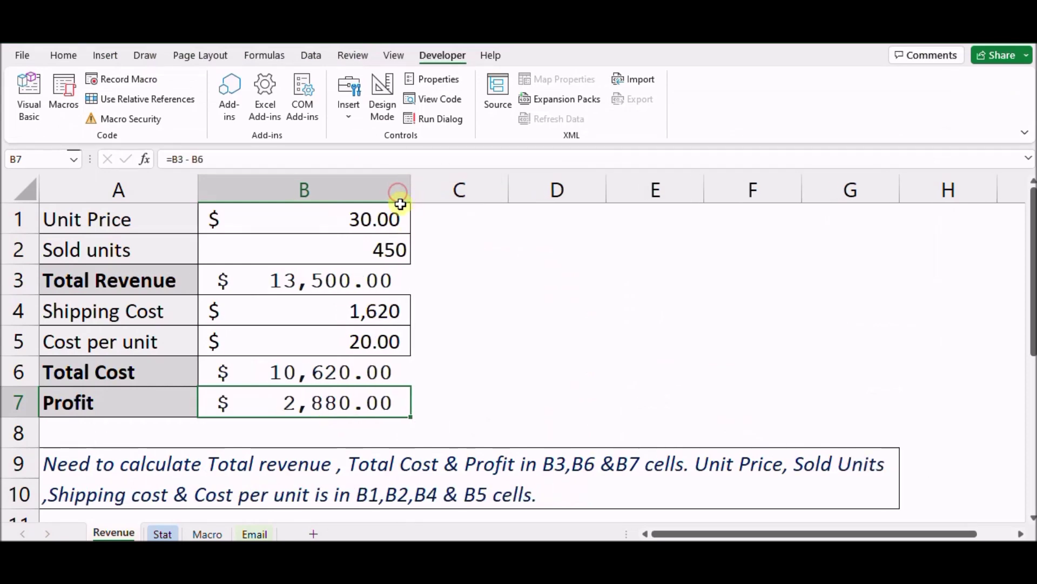
left_click_drag(375, 218, 335, 402)
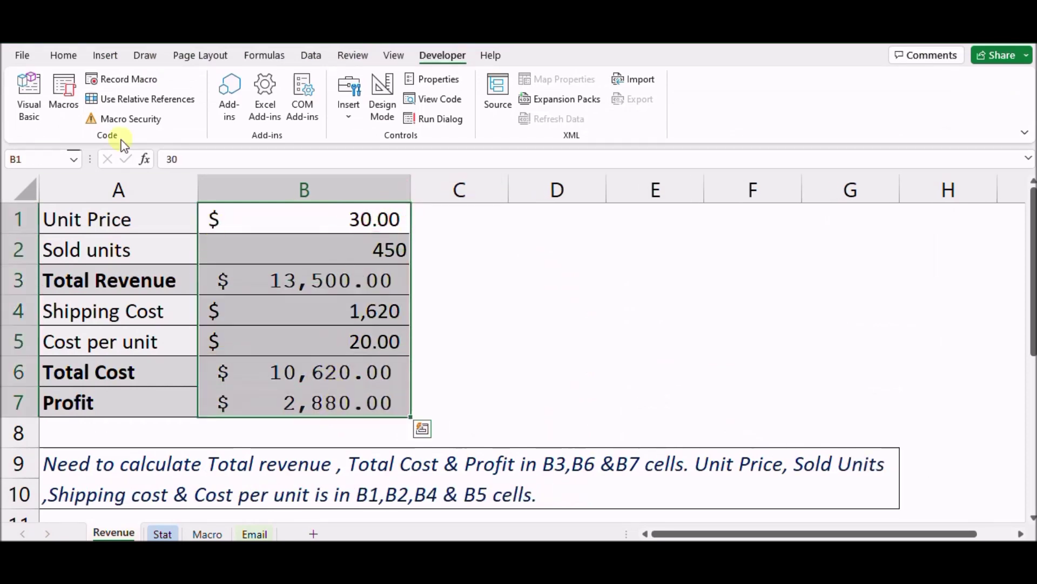
left_click(63, 55)
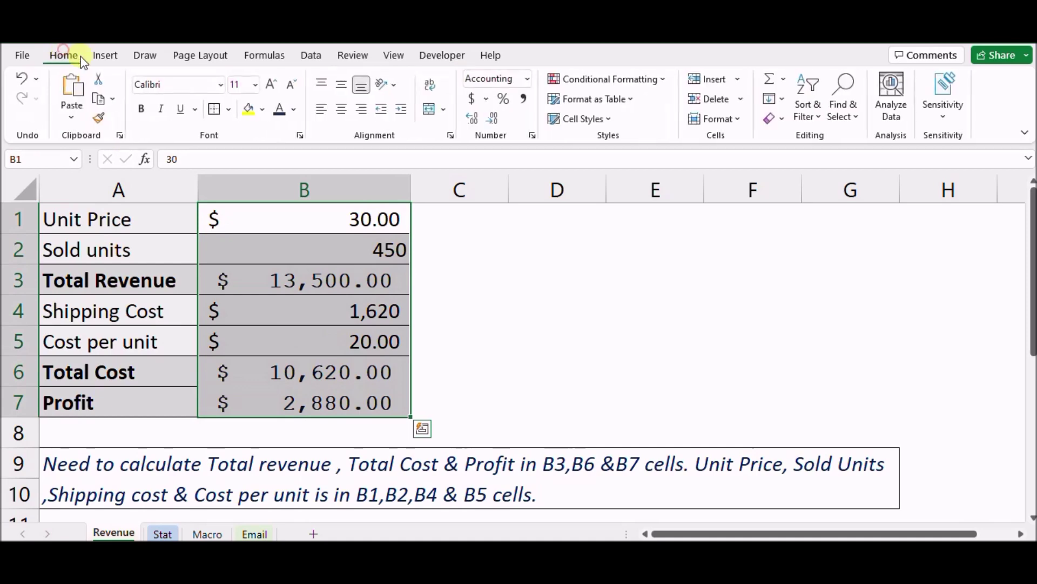
left_click(230, 110)
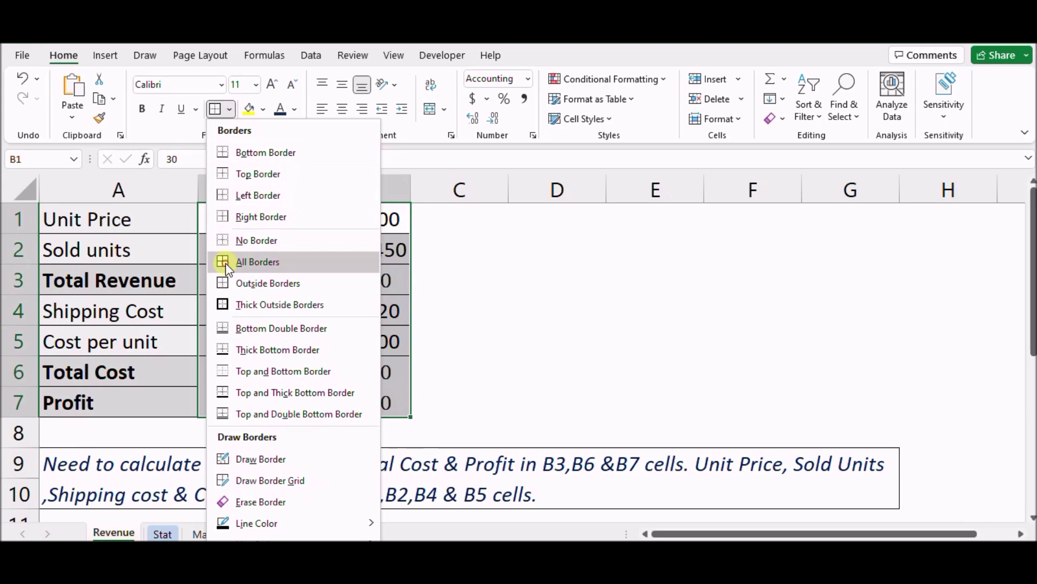
left_click(226, 263)
left_click(438, 297)
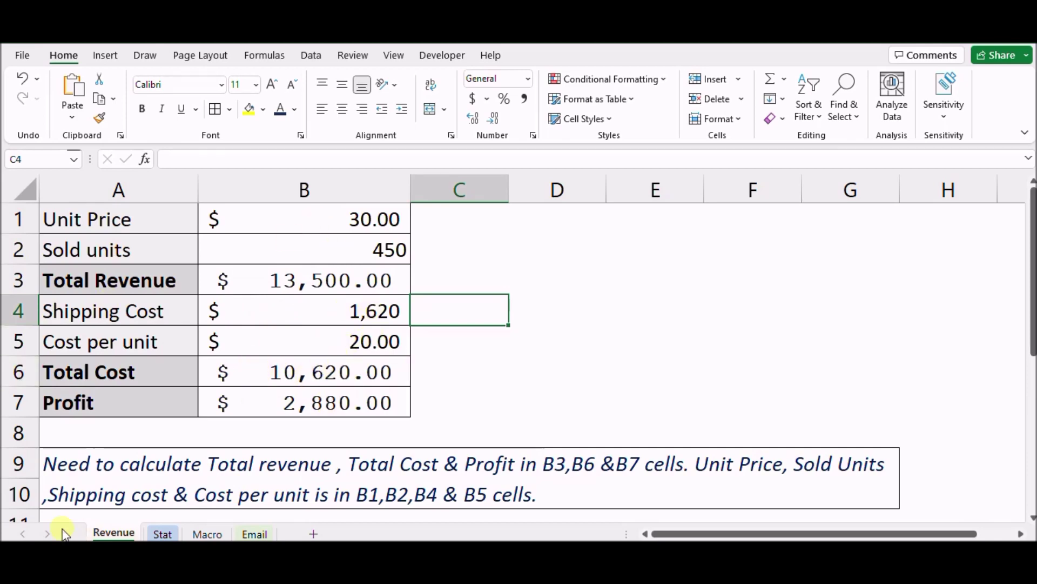
left_click(149, 537)
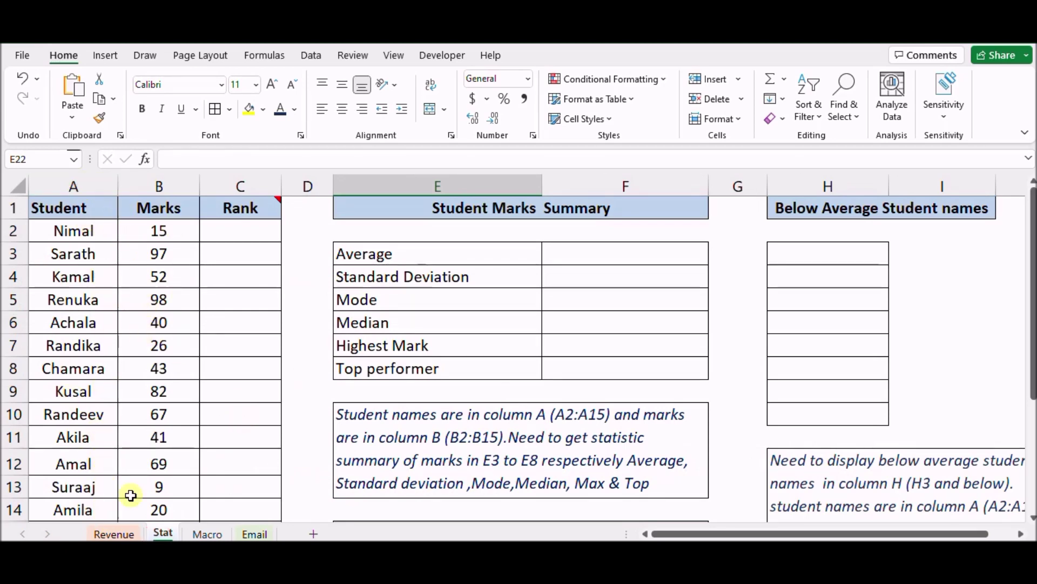
Step: Copy the Stat sheet's A17 student-rank instruction text and focus ChatGPT's message box
scroll(181, 465, "down", 1)
scroll(182, 465, "up", 1)
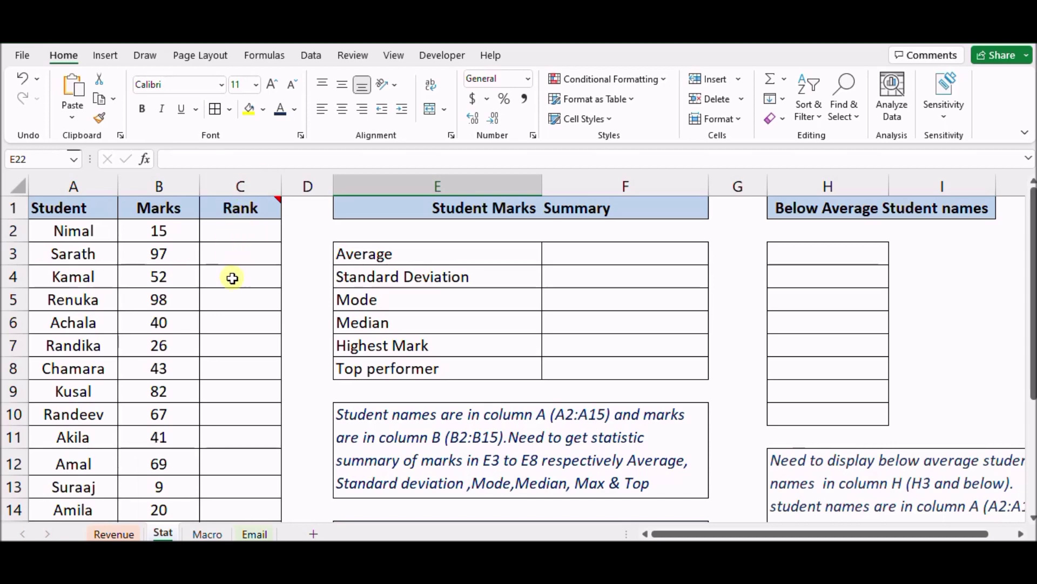
scroll(232, 273, "down", 1)
scroll(227, 325, "down", 2)
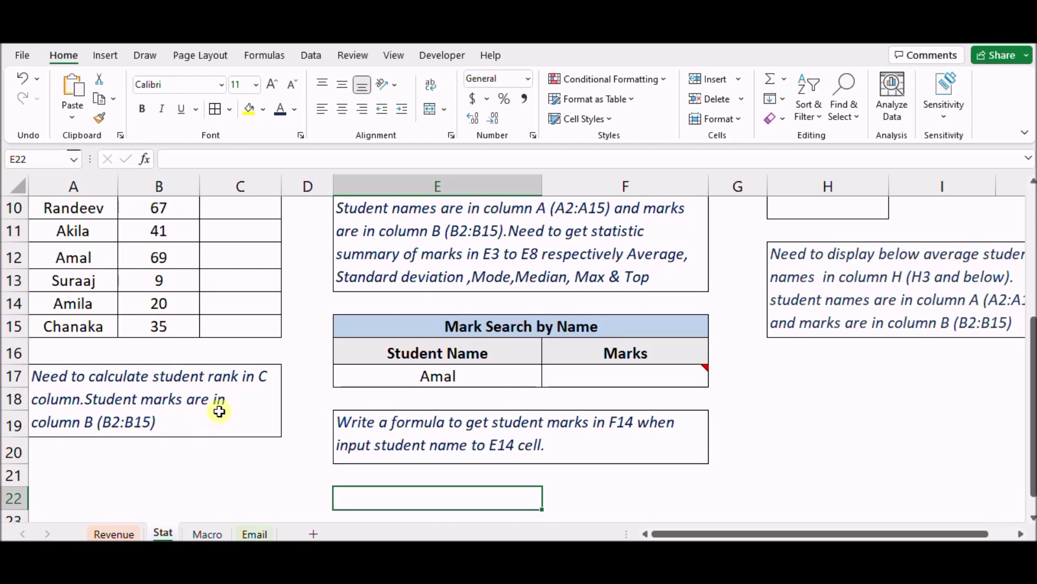
scroll(178, 411, "down", 1)
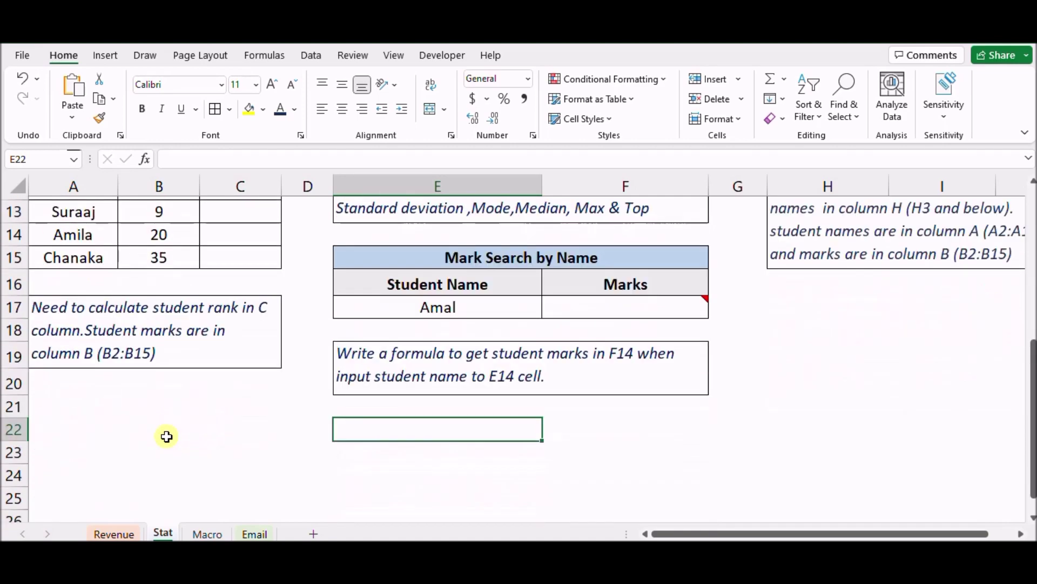
scroll(149, 352, "up", 1)
scroll(149, 353, "up", 3)
scroll(152, 348, "down", 3)
scroll(162, 340, "down", 1)
left_click(179, 333)
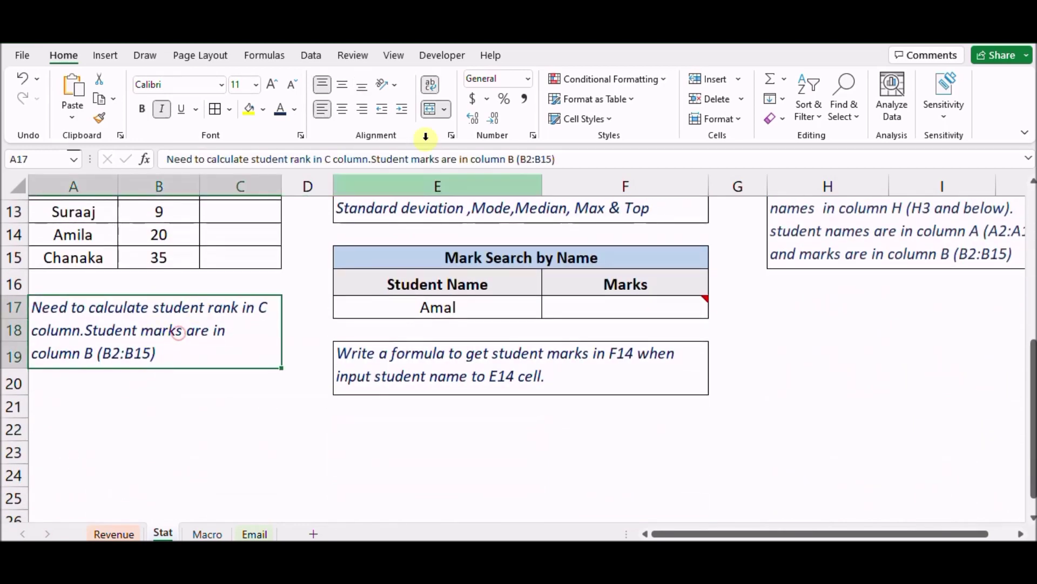
left_click_drag(574, 157, 113, 165)
key("ctrl+c")
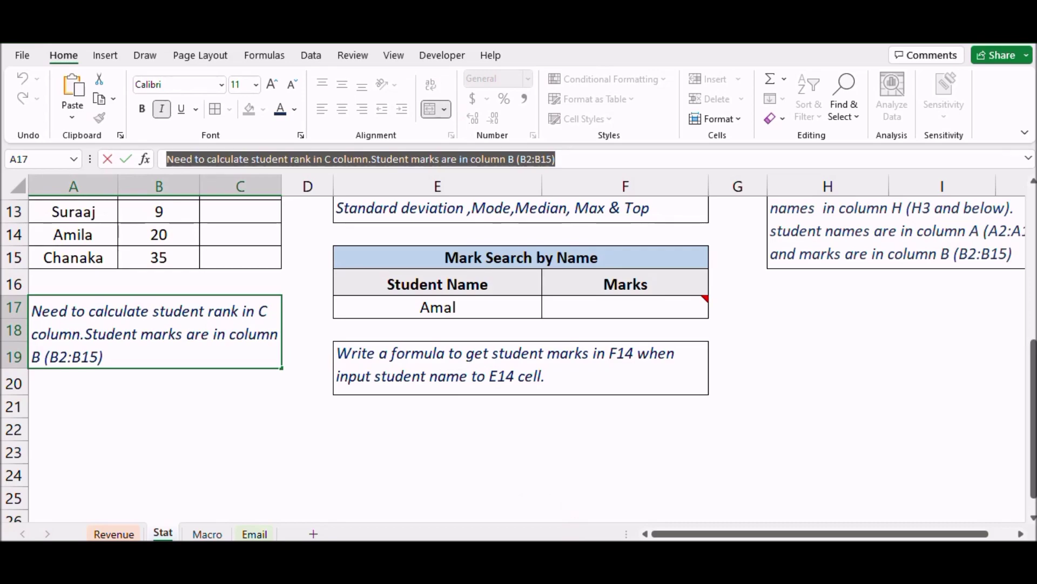
key("alt+Tab")
left_click(449, 519)
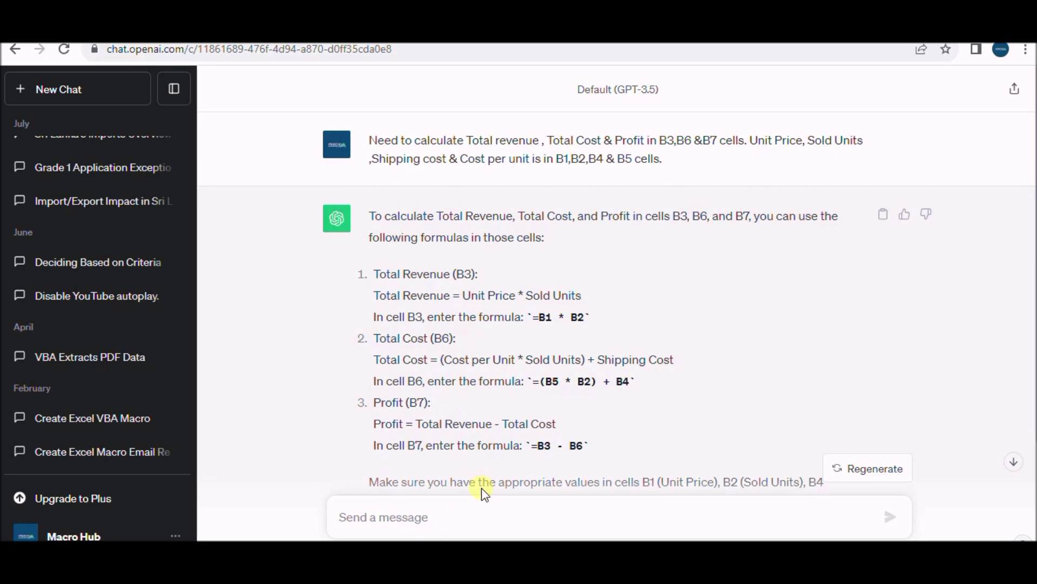
Step: Send the rank question and copy the suggested =RANK.EQ(B2, B$2:B$15, 0) formula
key("ctrl+v")
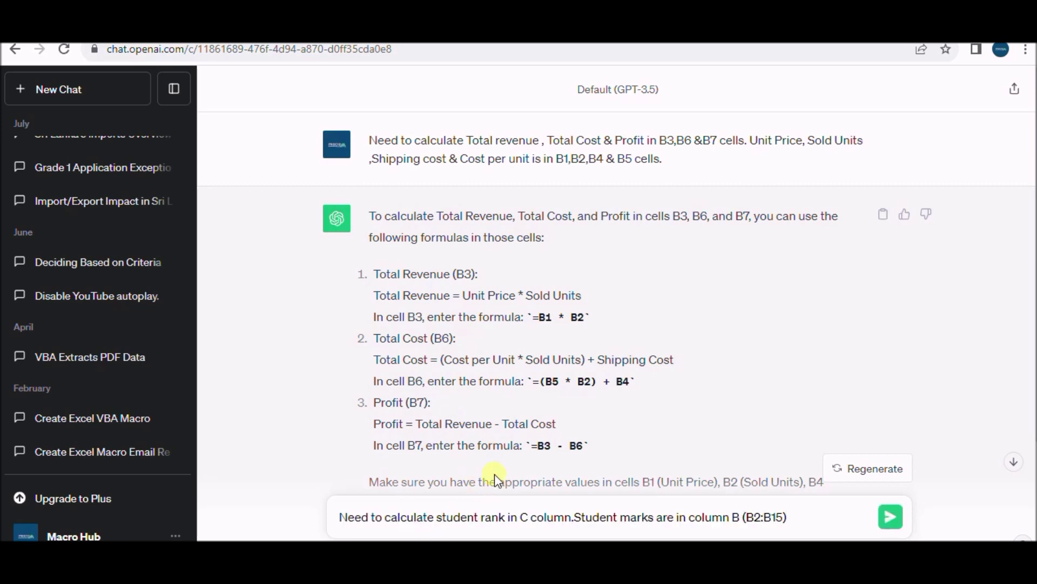
key("Return")
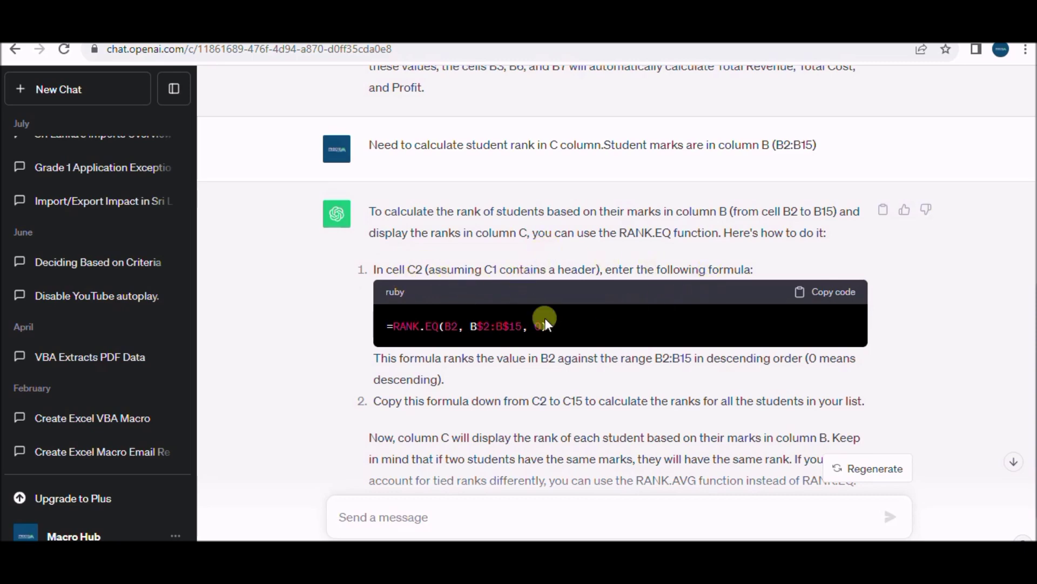
scroll(583, 324, "down", 1)
scroll(583, 330, "down", 1)
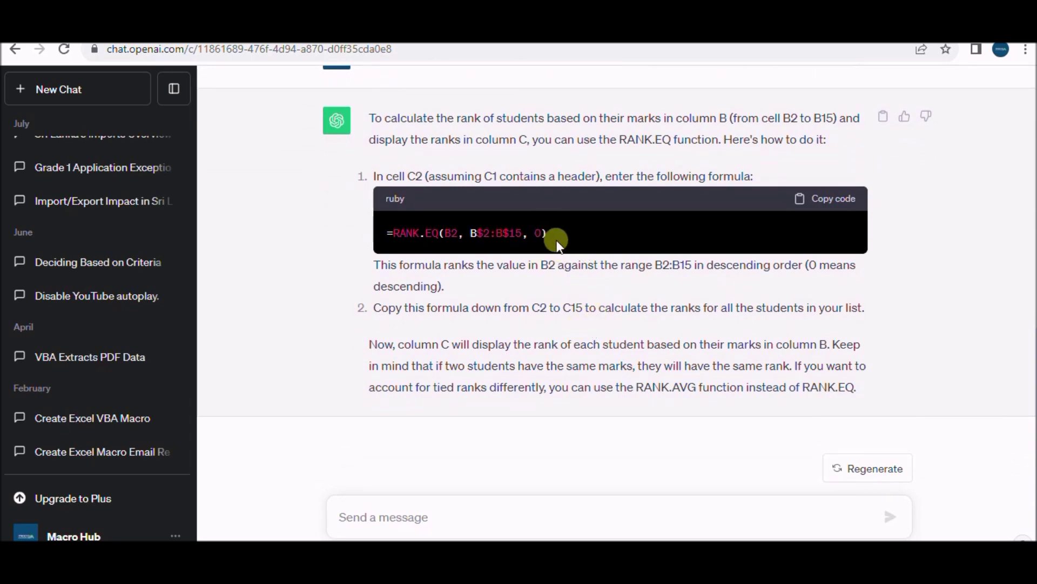
left_click_drag(550, 233, 385, 240)
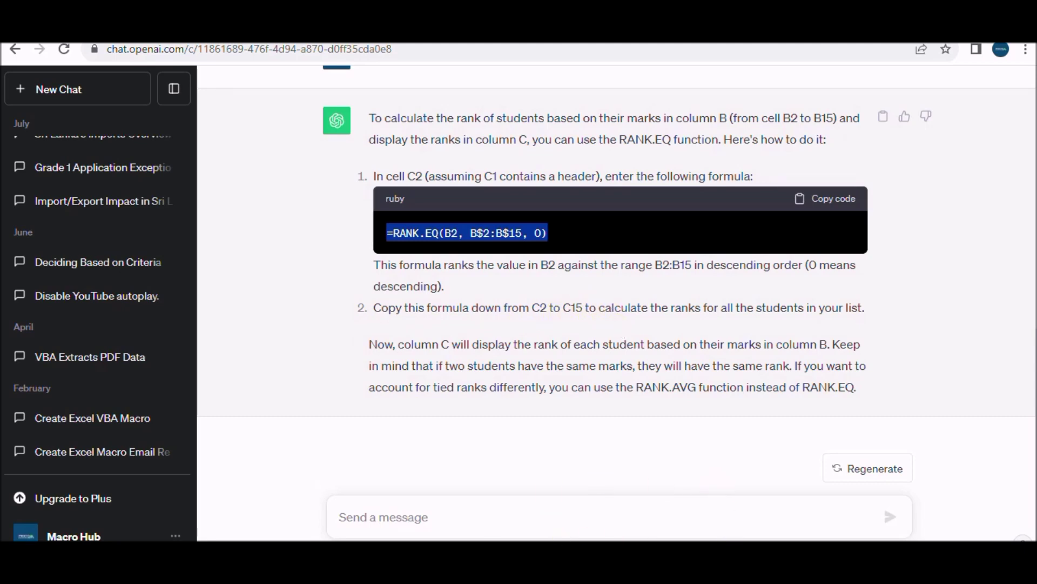
key("alt+Tab")
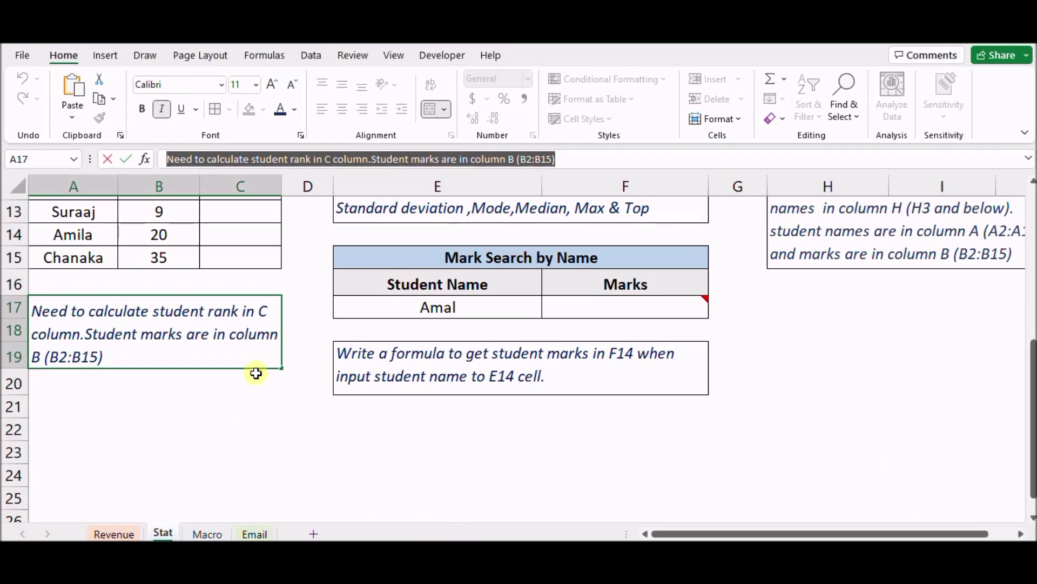
Step: Paste the RANK.EQ formula into C2 as the first student's rank
scroll(259, 346, "up", 4)
left_click(255, 228)
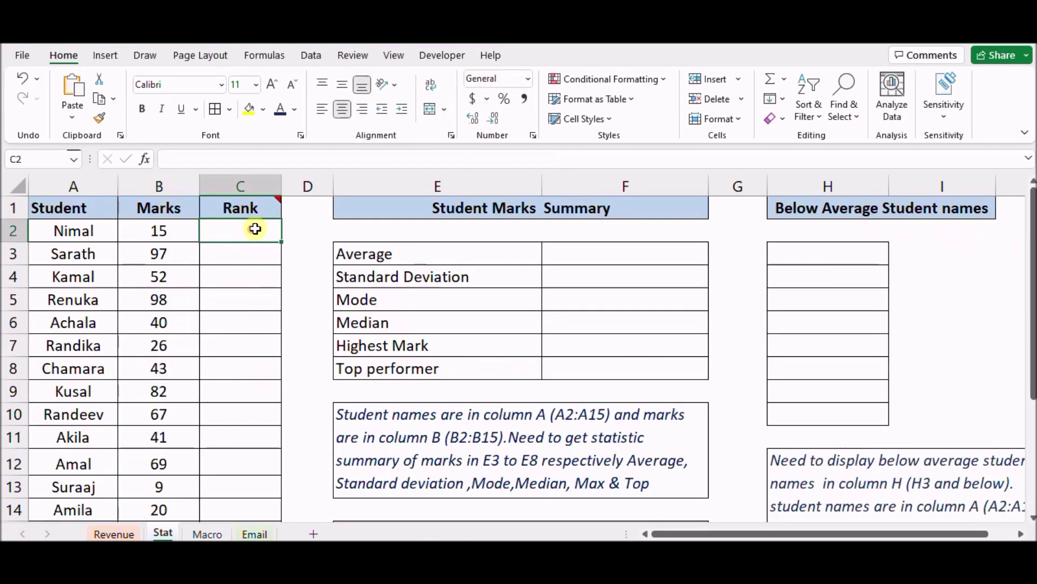
type("=RANK.EQ(B2, B$2:B$15, 0)")
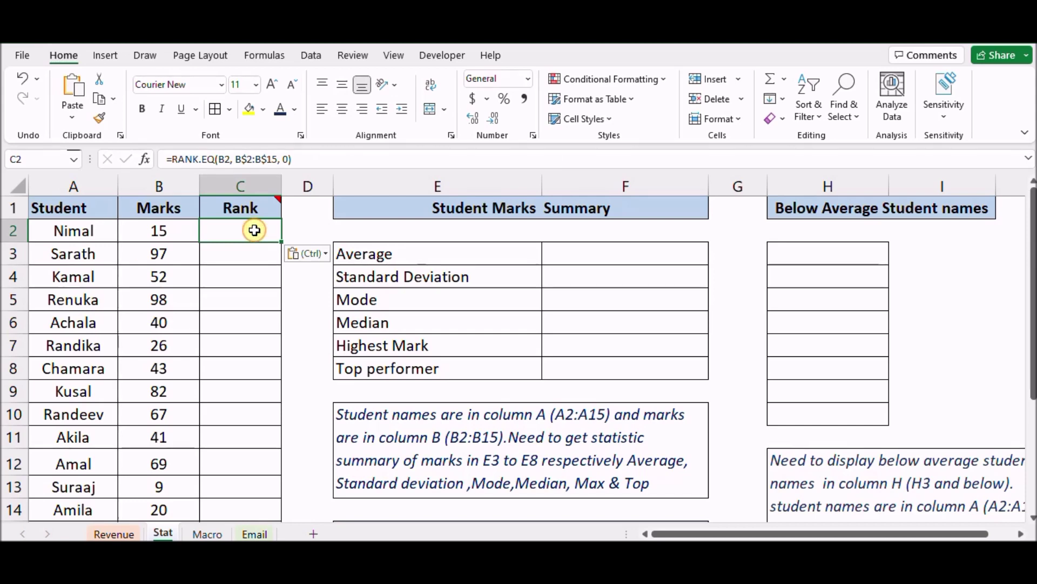
left_click(324, 157)
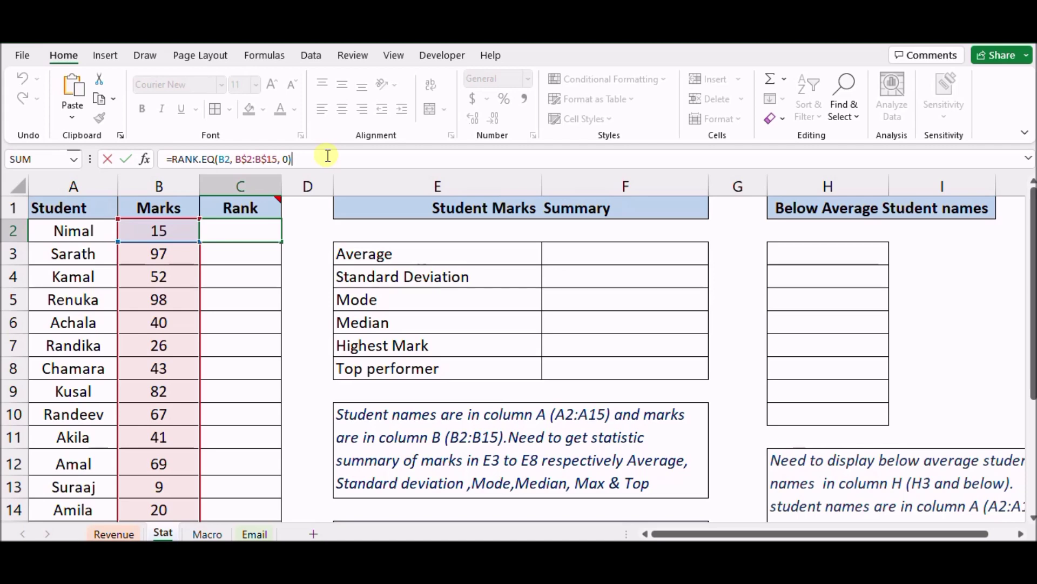
key("Escape")
Step: Set the rank text to Automatic colour and fill =RANK.EQ down through C15
left_click(253, 231)
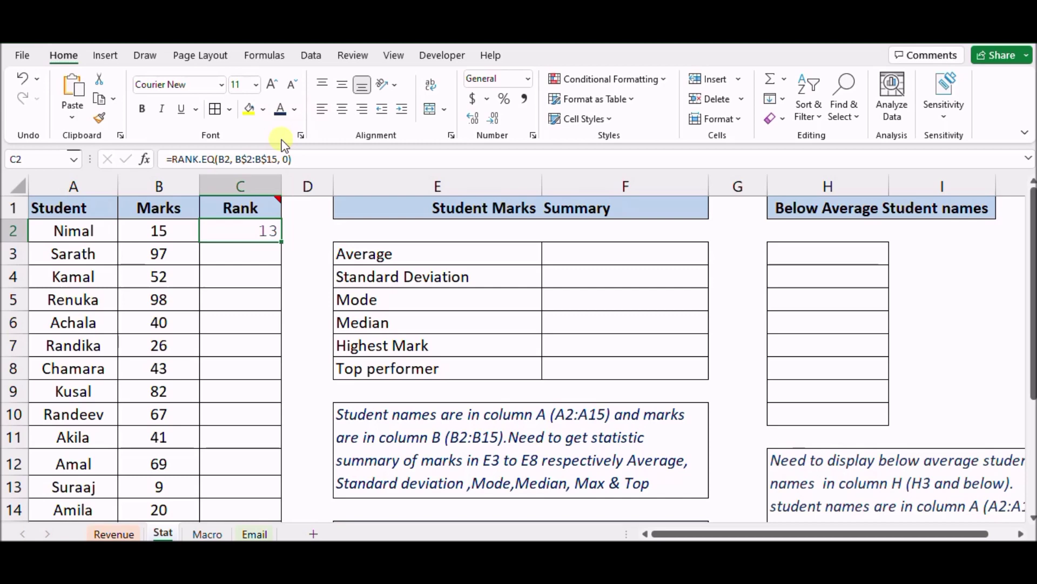
left_click(295, 109)
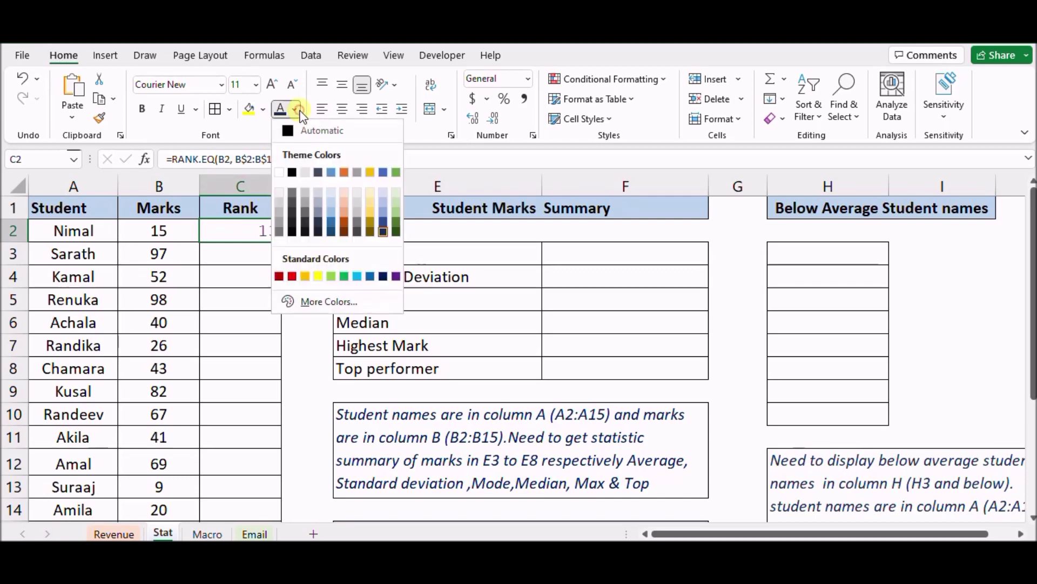
left_click(288, 131)
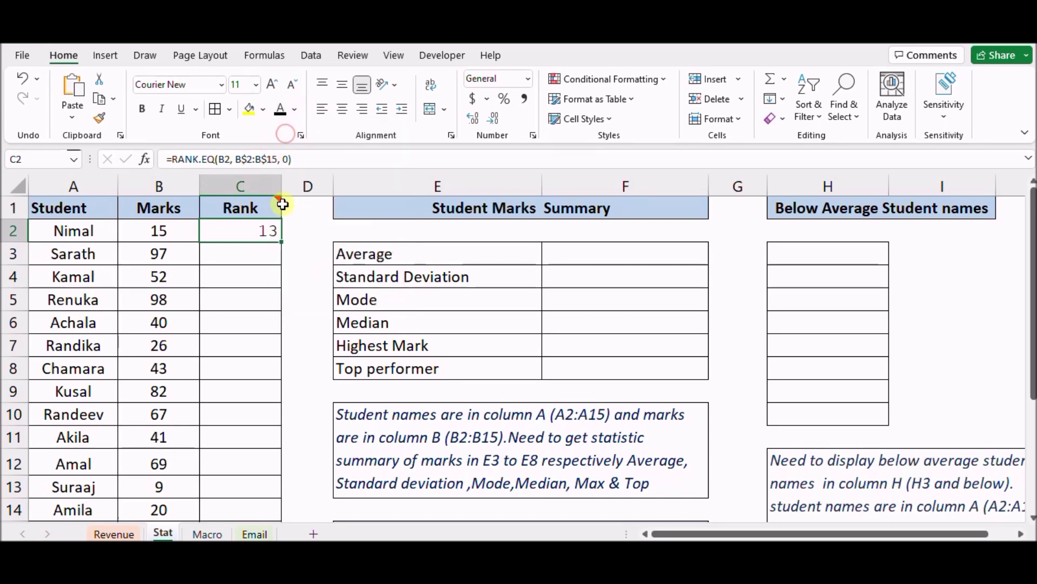
double_click(282, 241)
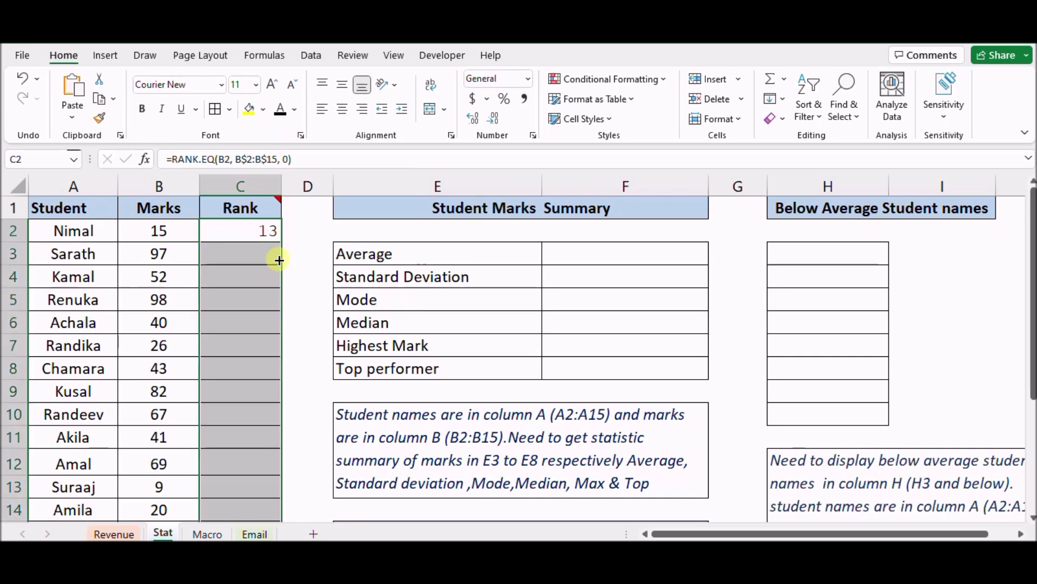
scroll(233, 430, "down", 2)
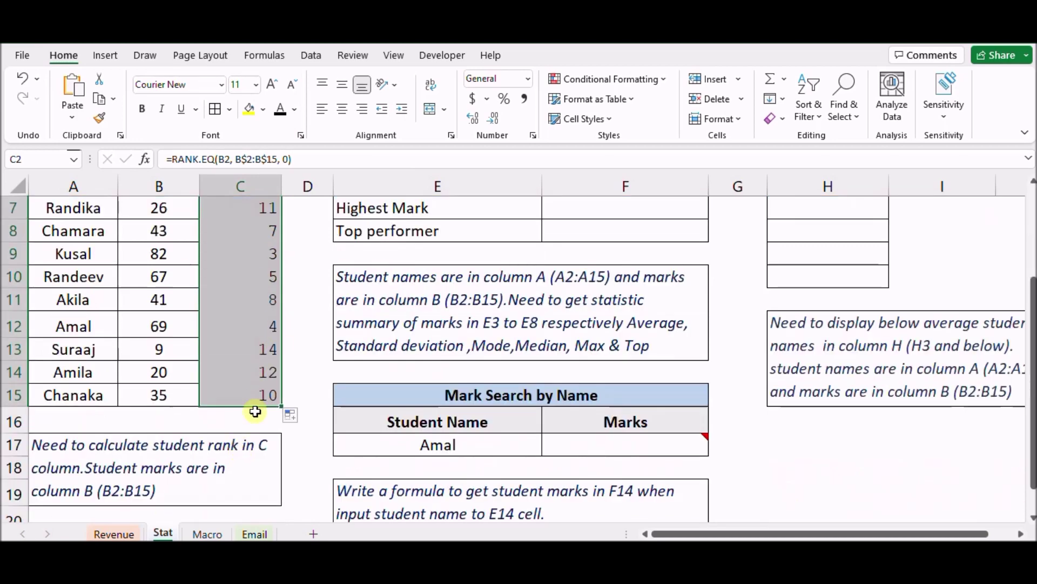
scroll(296, 336, "up", 2)
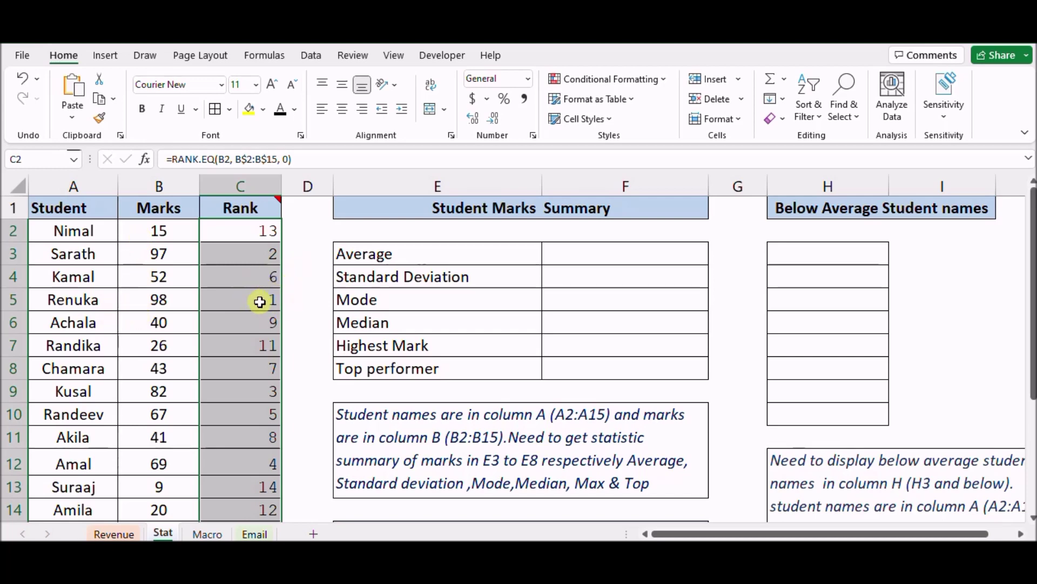
scroll(241, 330, "down", 1)
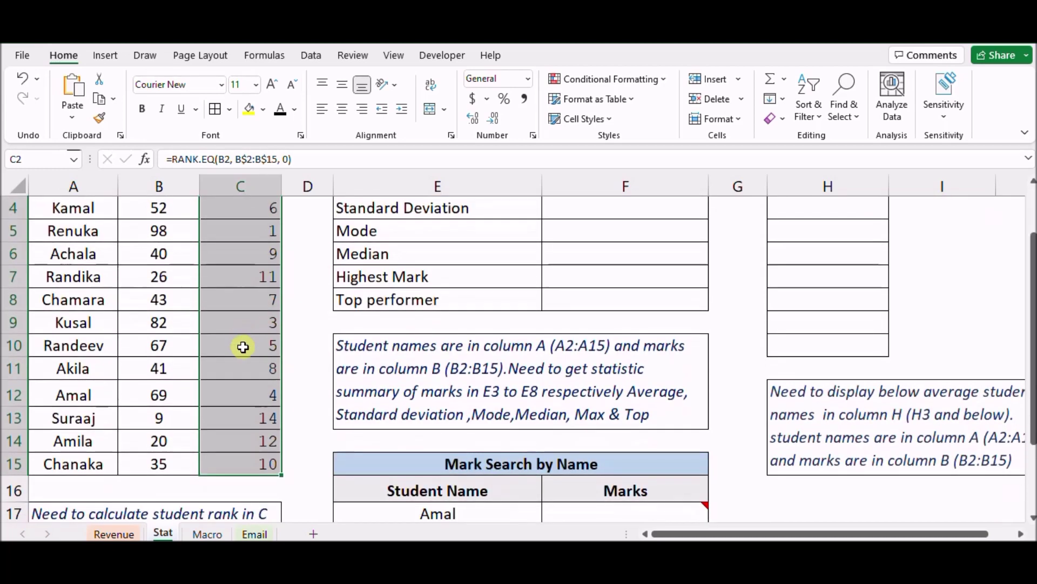
scroll(240, 426, "up", 1)
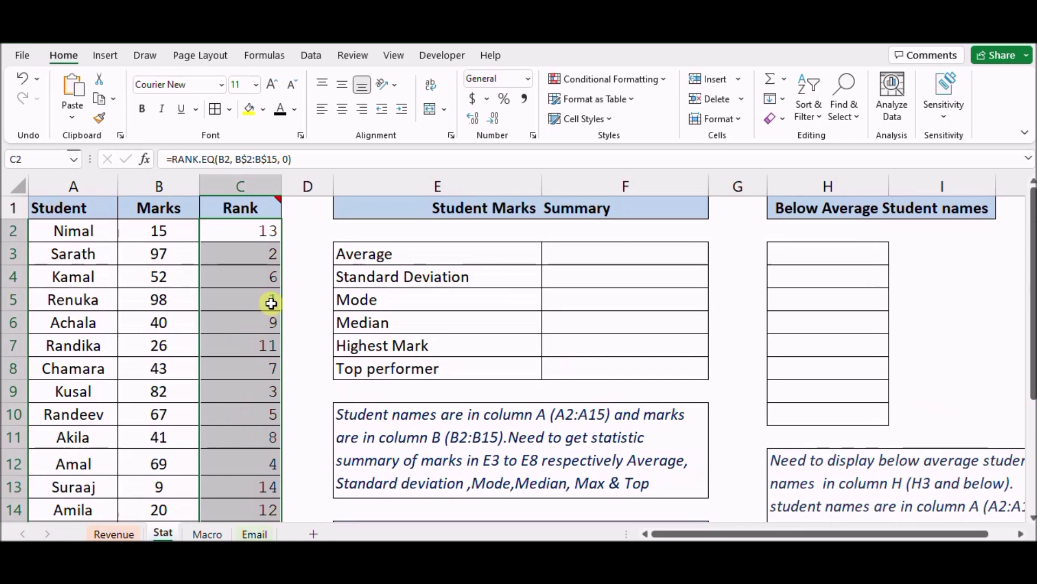
scroll(268, 310, "down", 1)
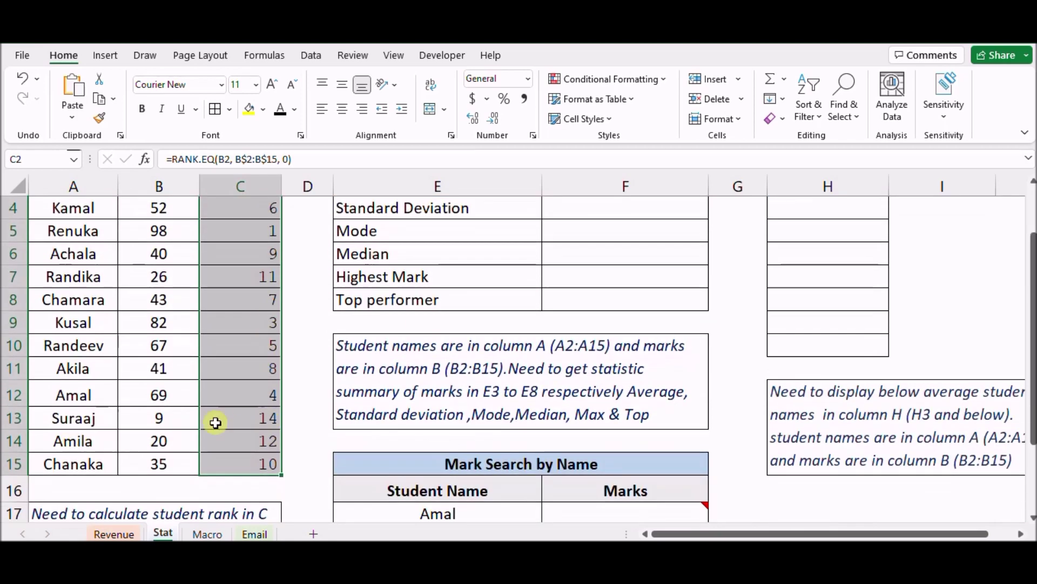
scroll(250, 419, "up", 1)
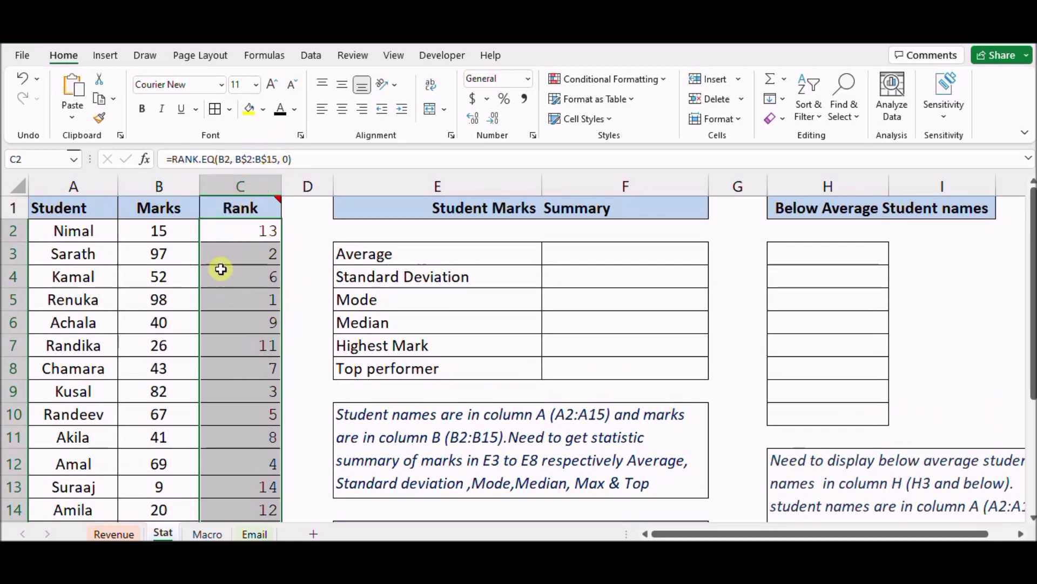
scroll(208, 361, "down", 2)
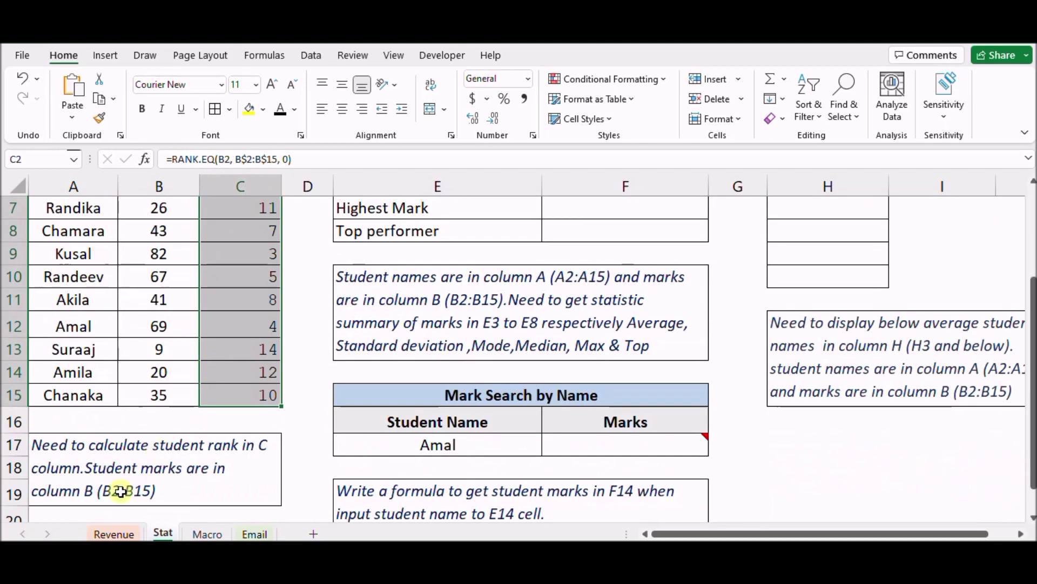
Step: Review the Average, Mode, Median and Top performer rows and select result cells F3:F8
scroll(194, 445, "up", 2)
scroll(197, 414, "down", 2)
scroll(238, 357, "up", 2)
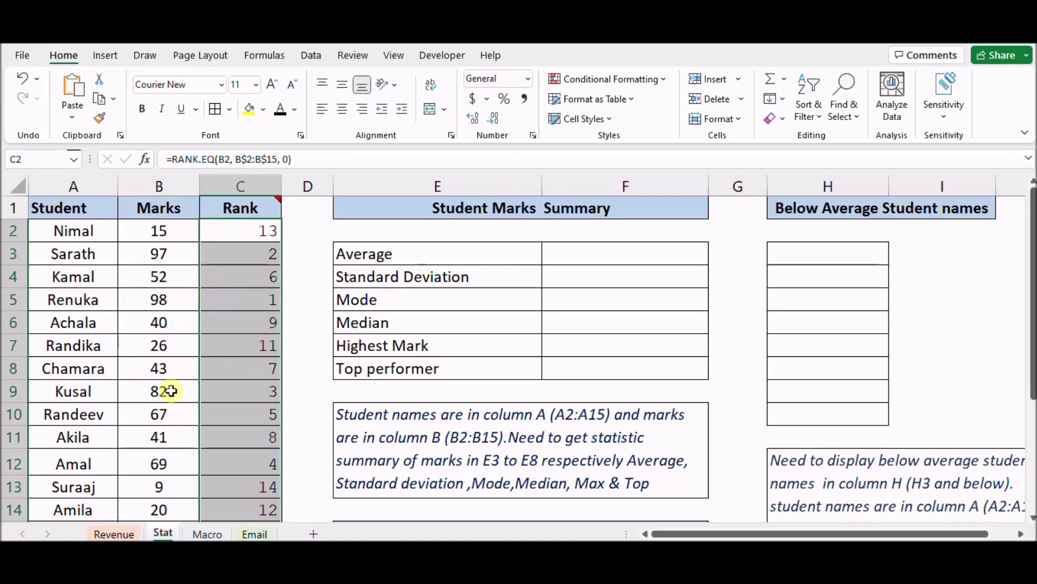
scroll(438, 297, "down", 1)
scroll(438, 297, "down", 1)
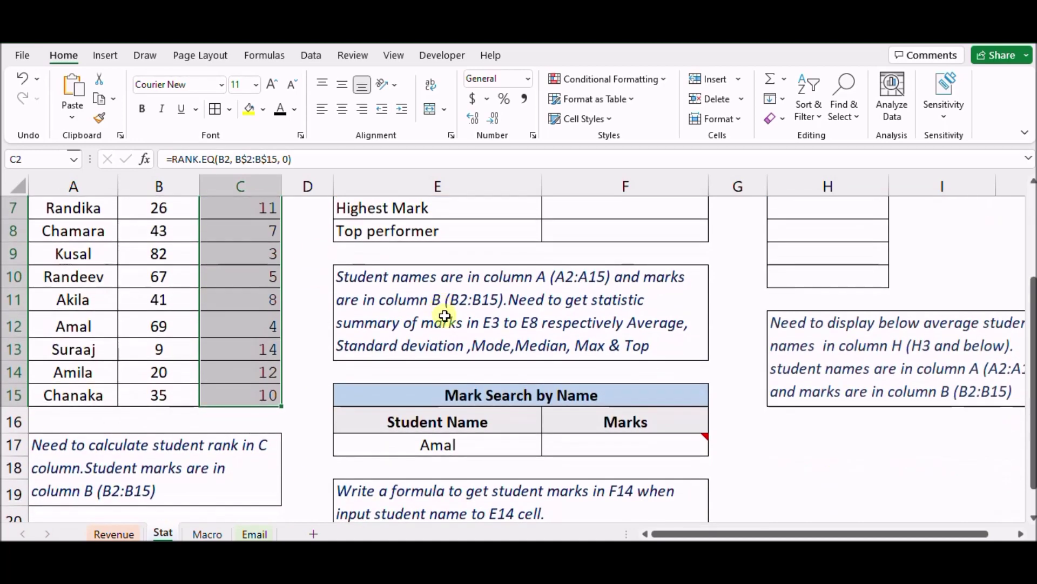
scroll(447, 328, "down", 1)
scroll(440, 371, "up", 3)
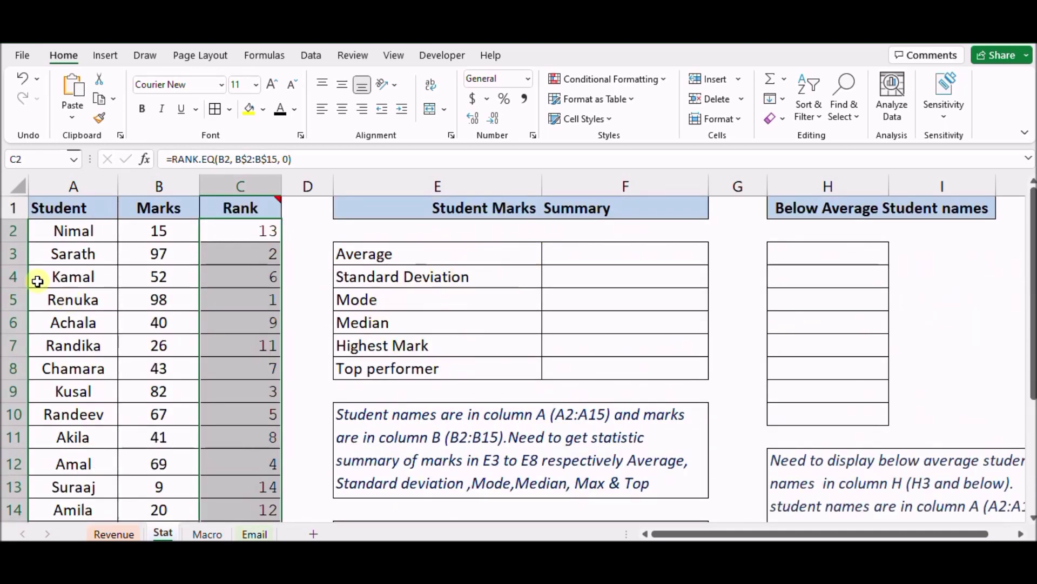
left_click(409, 246)
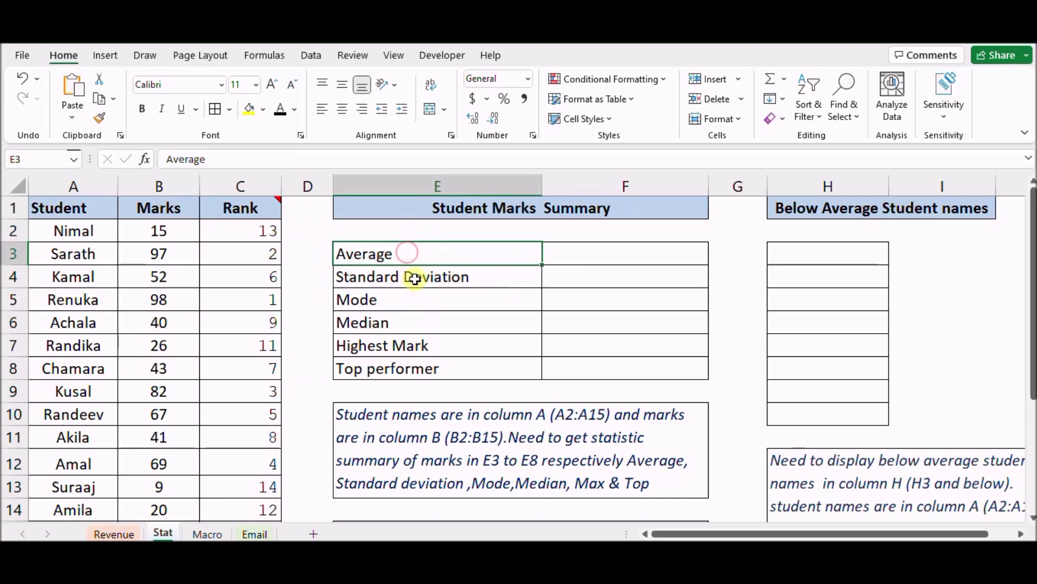
left_click(383, 307)
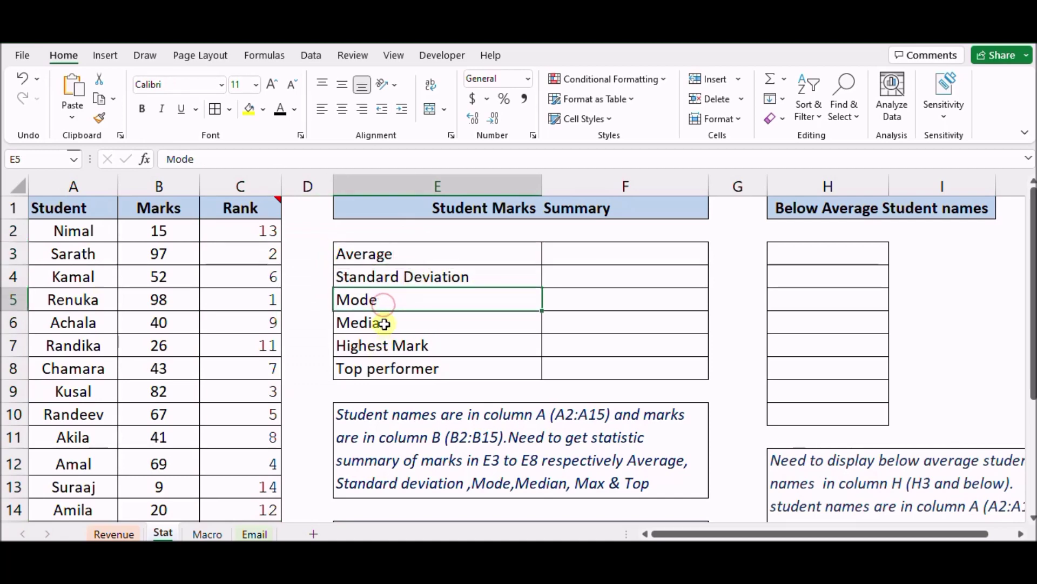
left_click(382, 322)
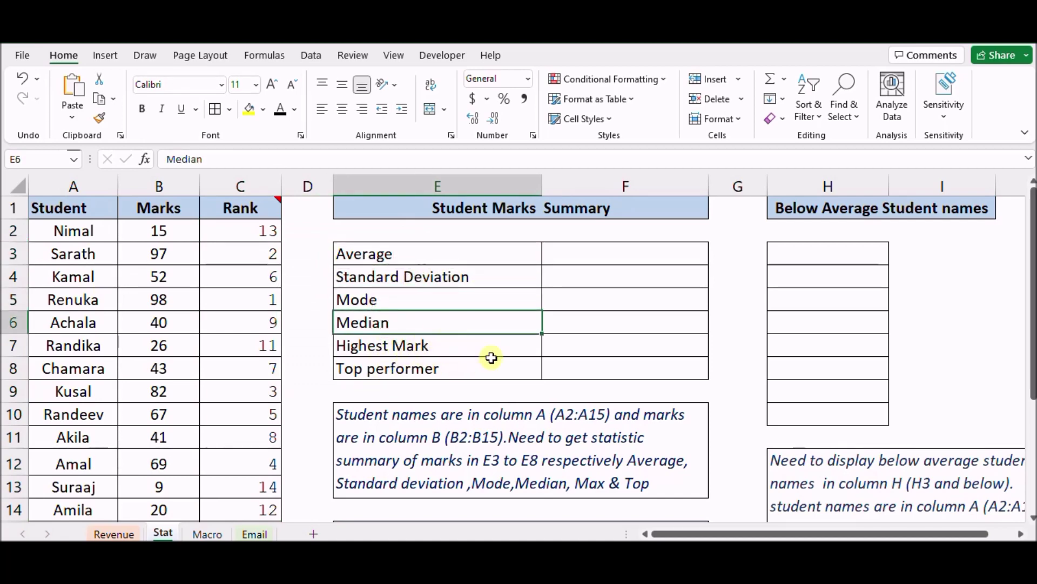
left_click(601, 369)
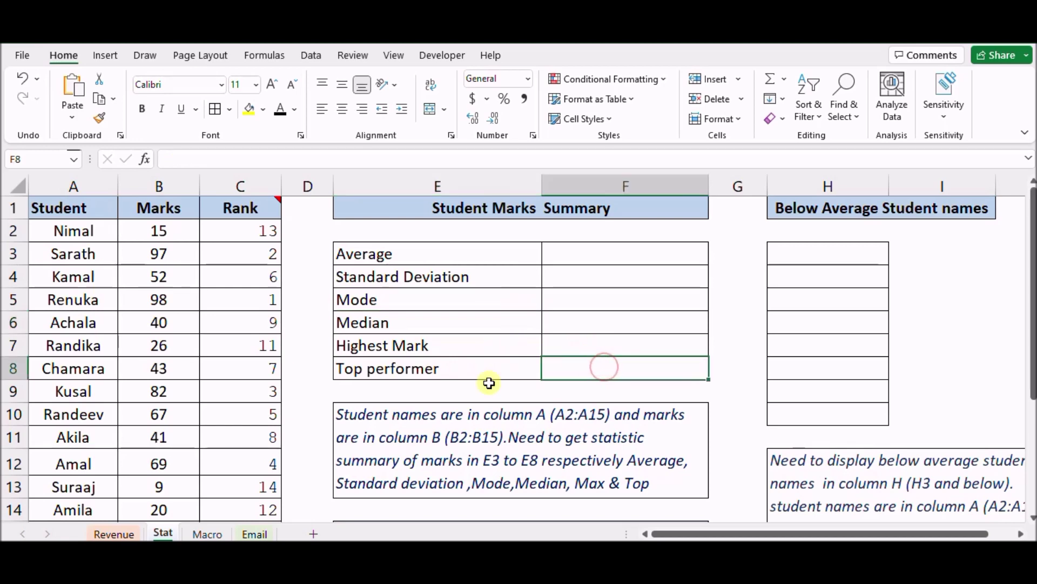
left_click_drag(565, 248, 567, 376)
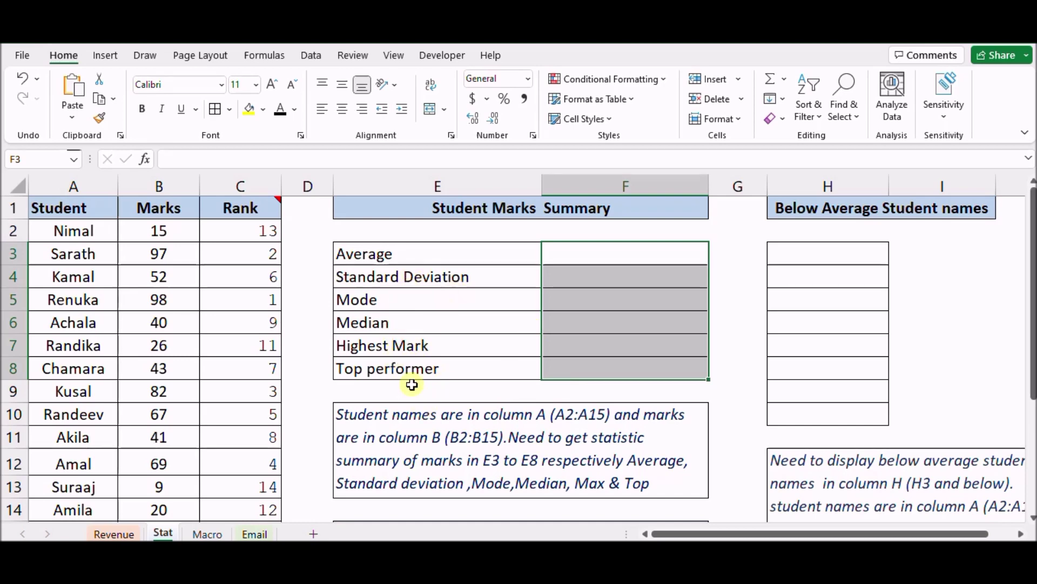
scroll(432, 440, "down", 1)
scroll(436, 457, "up", 1)
Step: Select the full E10 statistics task description text in the expanded formula bar for ChatGPT
left_click(465, 437)
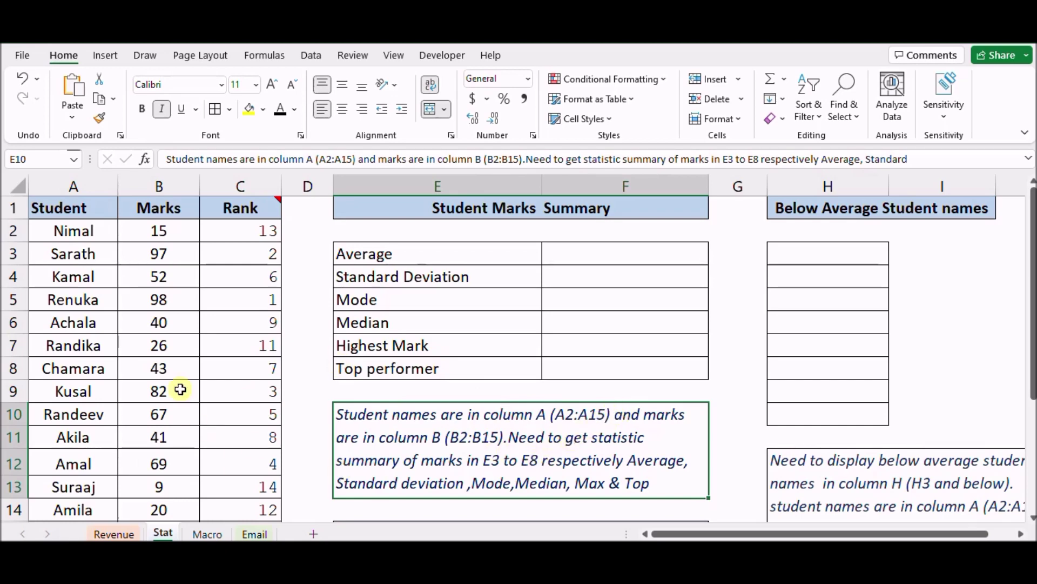
scroll(74, 278, "down", 2)
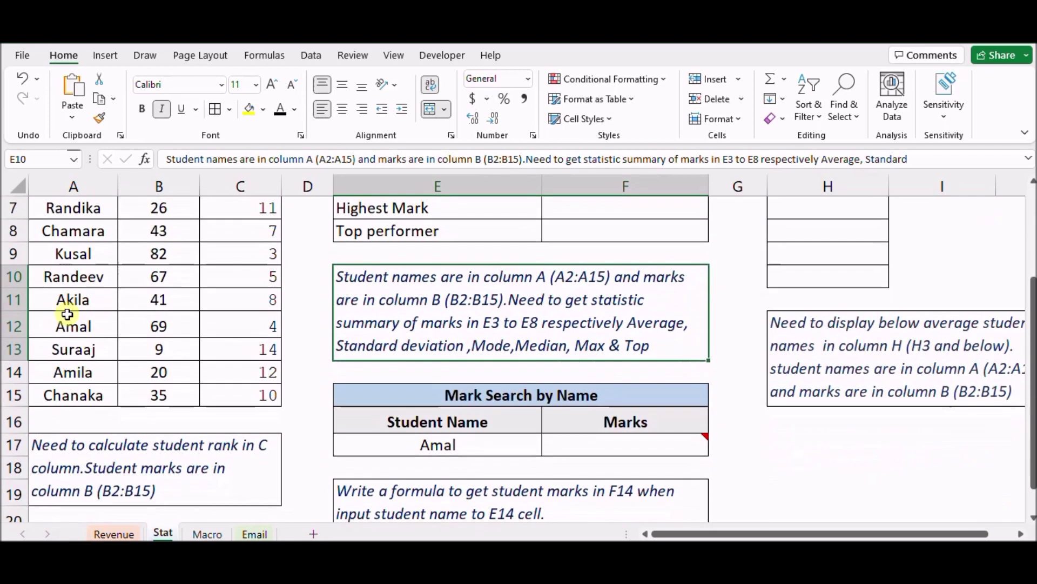
scroll(71, 308, "up", 2)
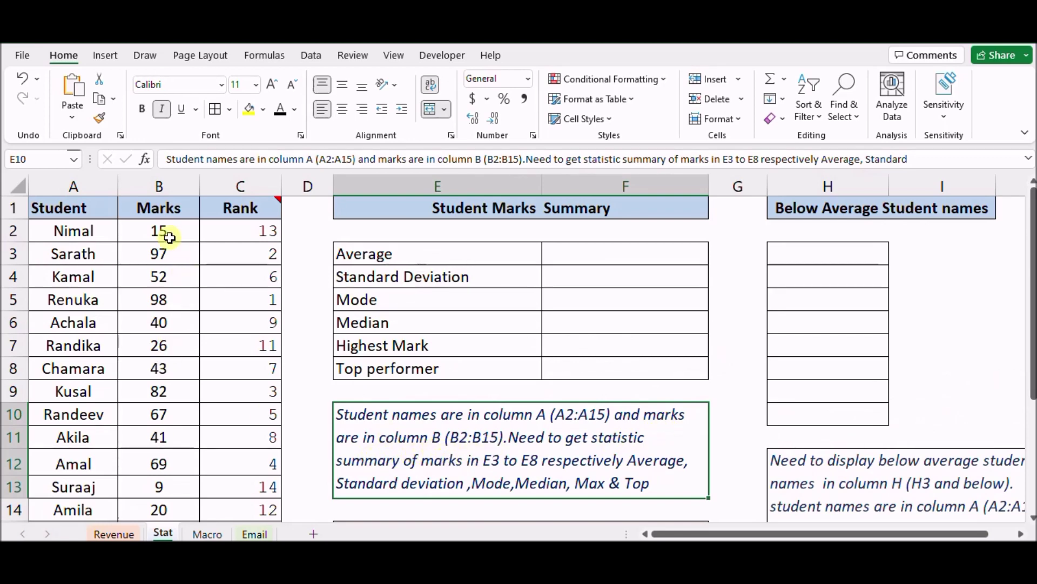
scroll(192, 373, "down", 2)
scroll(178, 398, "up", 2)
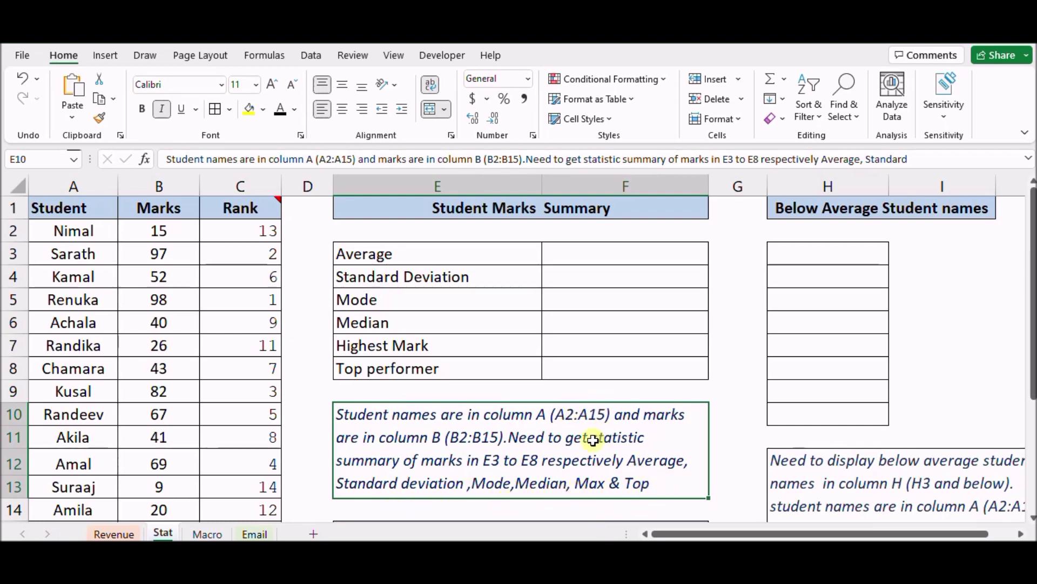
triple_click(929, 159)
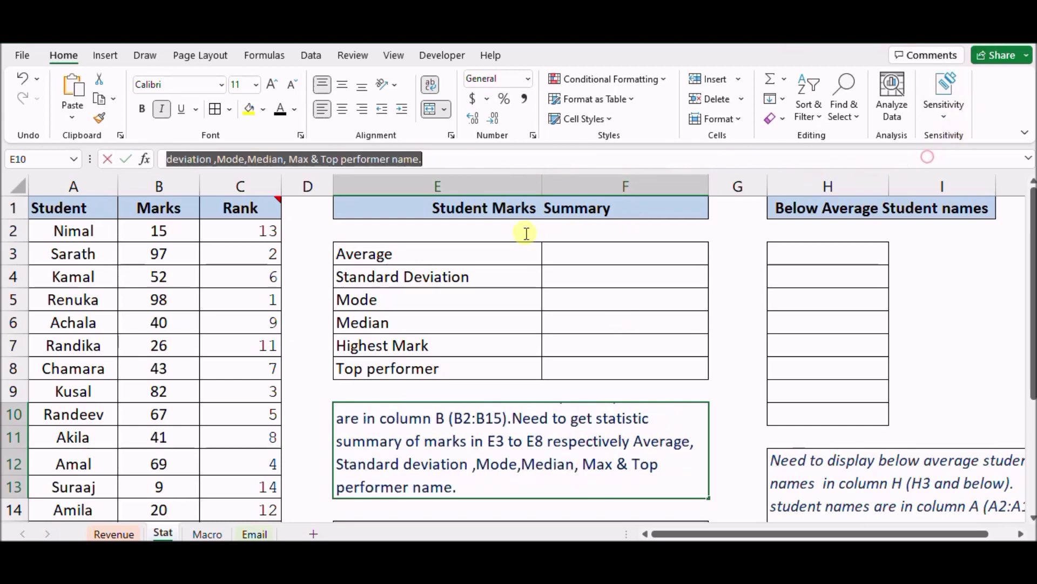
left_click(1028, 158)
left_click_drag(440, 180, 154, 159)
key("ctrl+c")
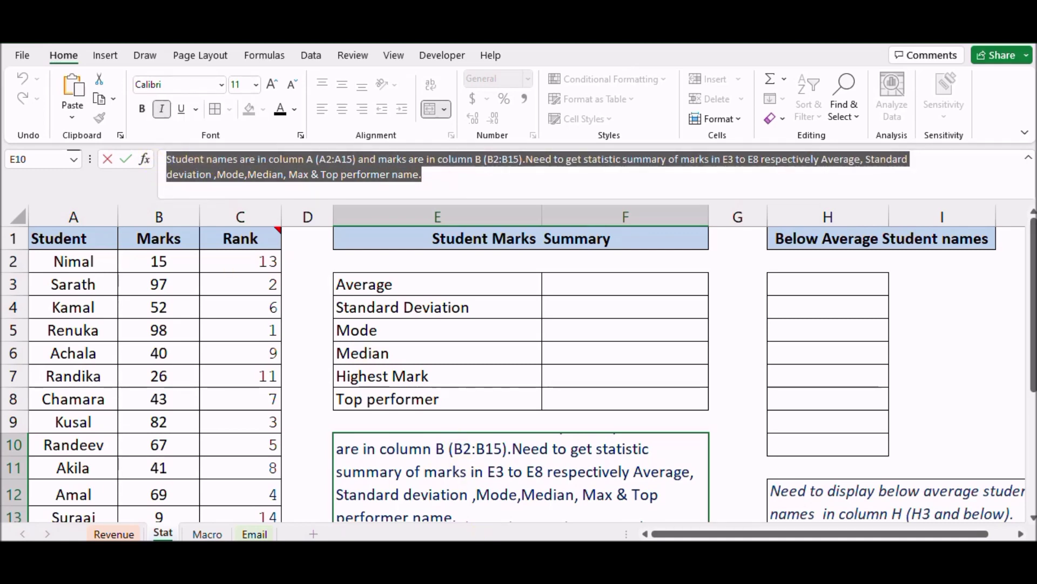
left_click(714, 513)
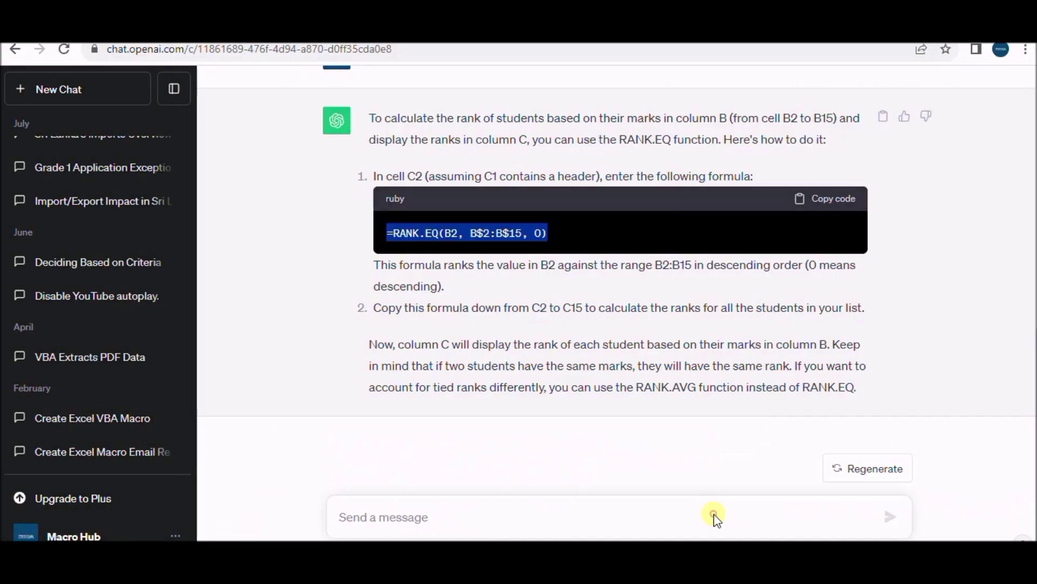
Step: Send the copied E10 statistics task description to ChatGPT
left_click(422, 517)
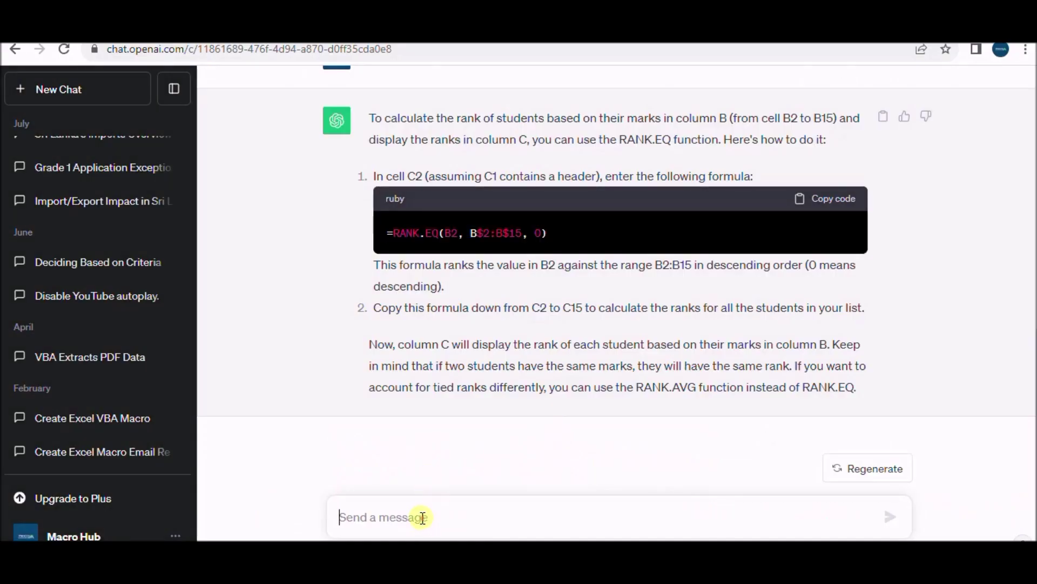
key("ctrl+v")
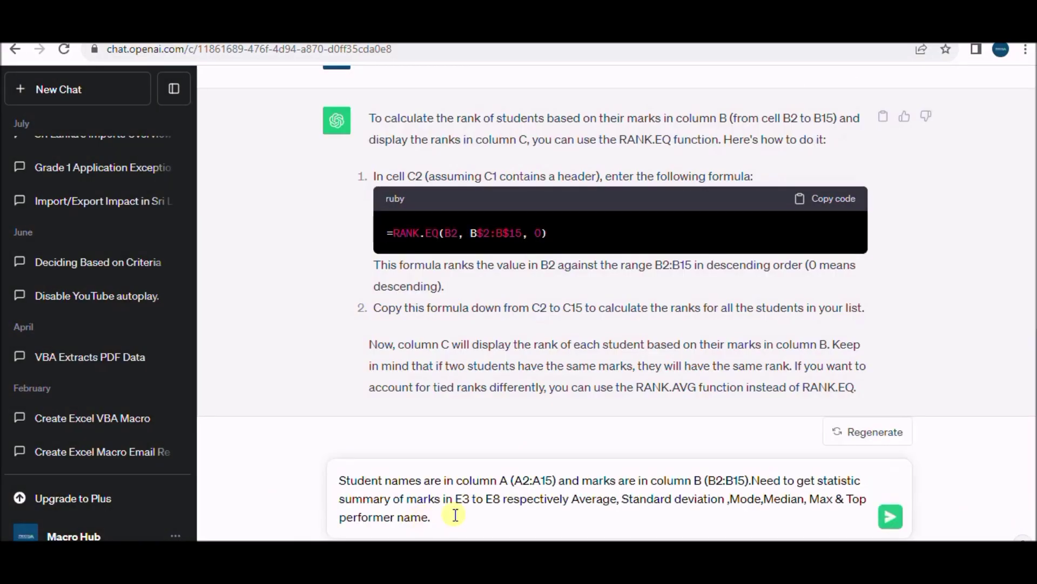
left_click(893, 517)
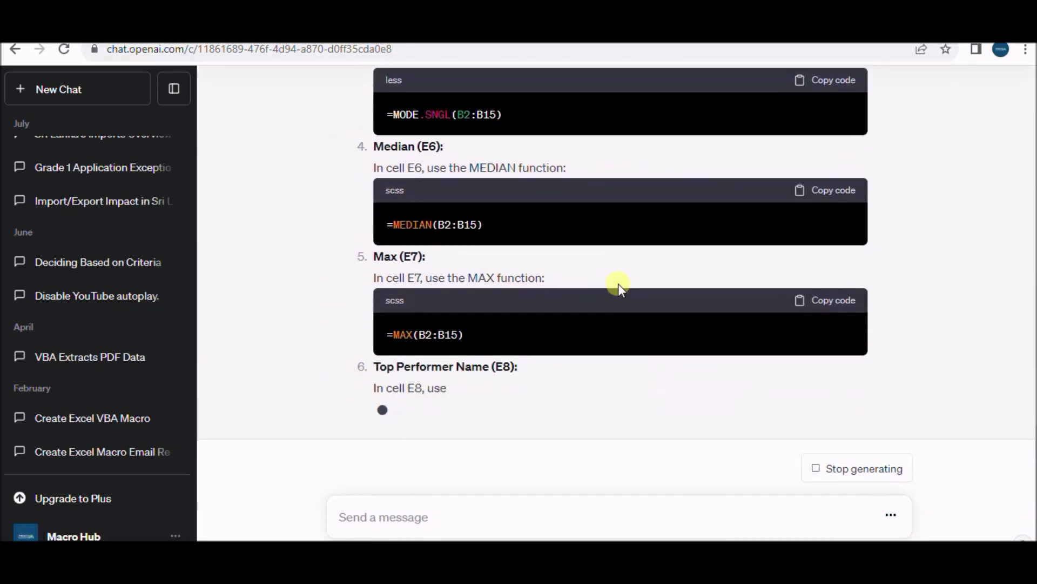
Step: Copy the =AVERAGE(B2:B15) formula from ChatGPT's reply
scroll(616, 271, "up", 5)
scroll(616, 271, "up", 3)
scroll(616, 275, "up", 3)
scroll(603, 281, "down", 2)
scroll(574, 284, "down", 4)
scroll(573, 287, "down", 3)
scroll(572, 294, "down", 2)
scroll(572, 296, "up", 5)
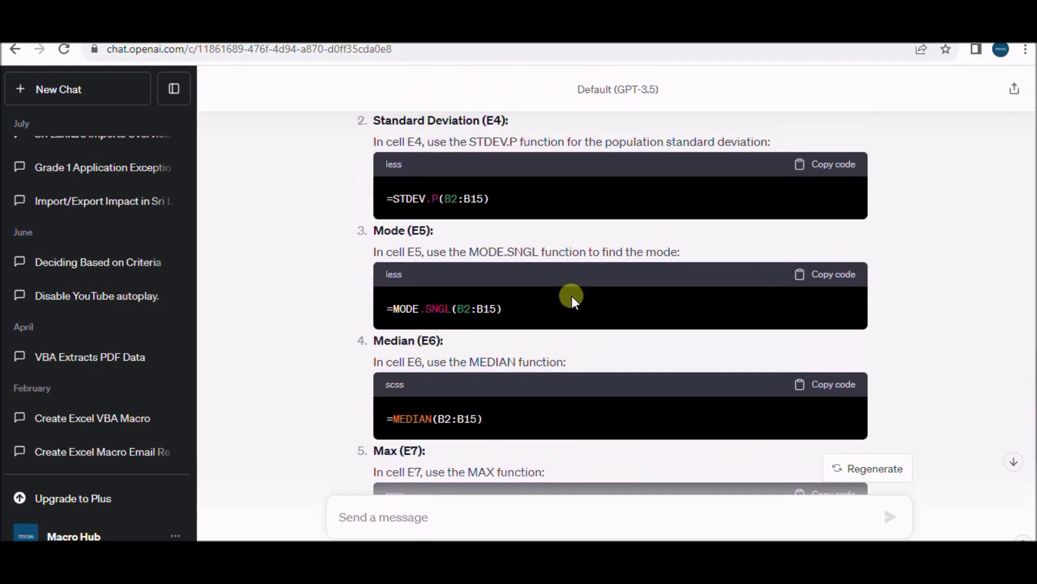
scroll(459, 208, "up", 1)
scroll(481, 253, "up", 1)
scroll(485, 264, "up", 3)
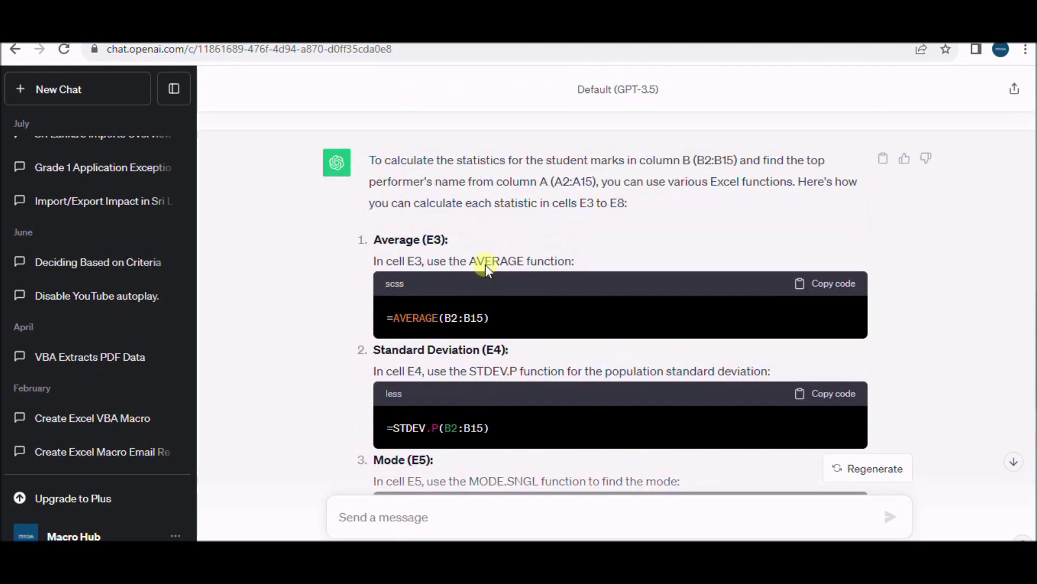
left_click_drag(492, 316, 382, 319)
key("ctrl+c")
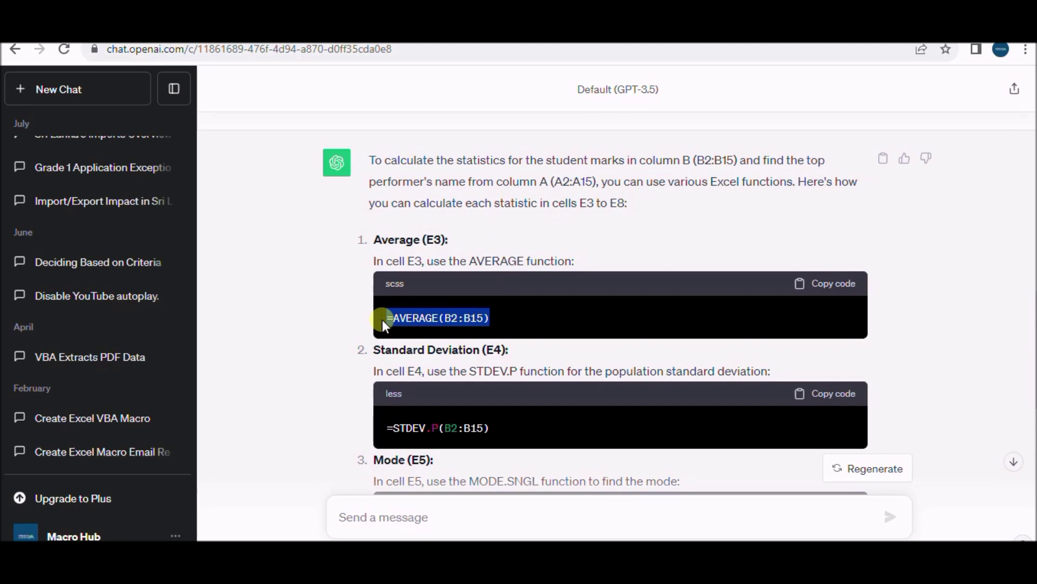
key("alt+Tab")
Step: Paste =AVERAGE(B2:B15) into F3, make F3:F8 text black, and reduce the decimals shown
left_click(593, 287)
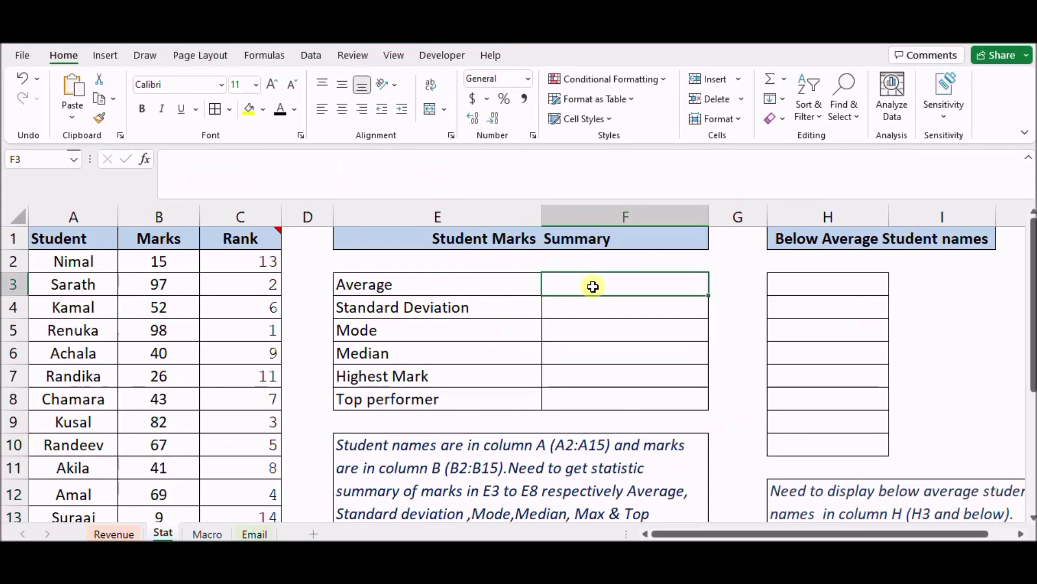
key("ctrl+v")
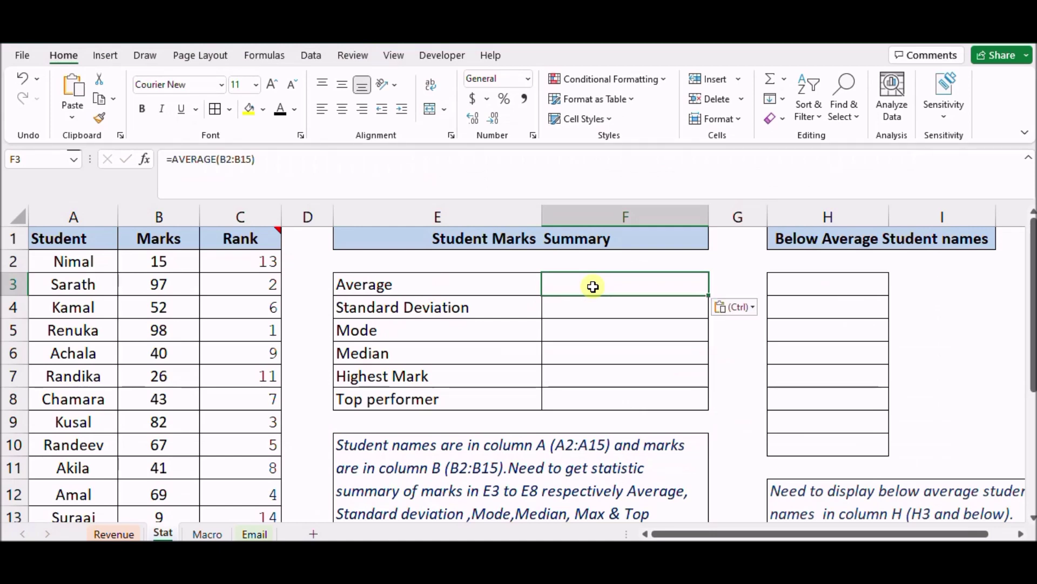
left_click_drag(593, 281, 589, 393)
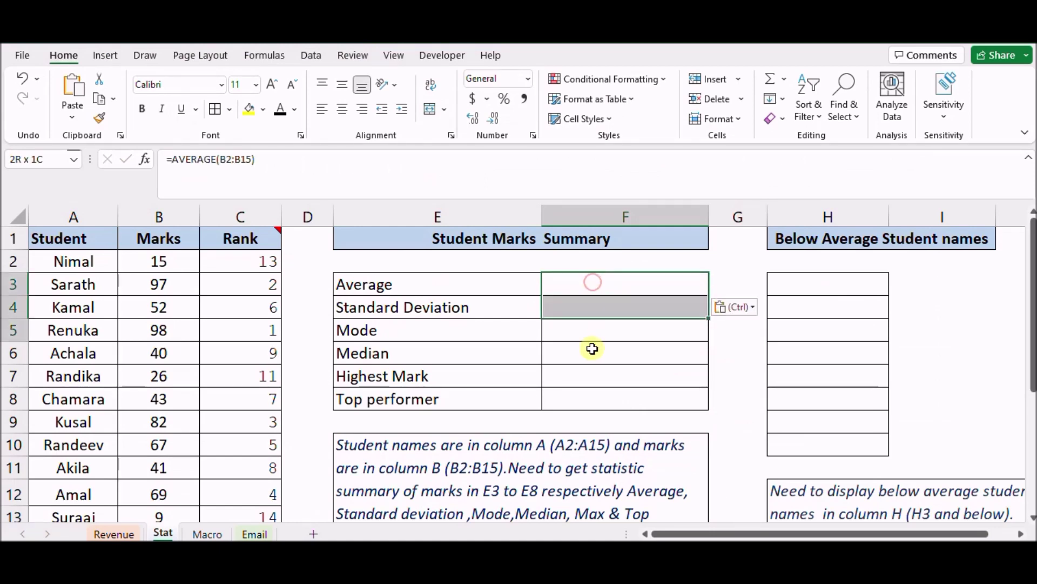
left_click(282, 108)
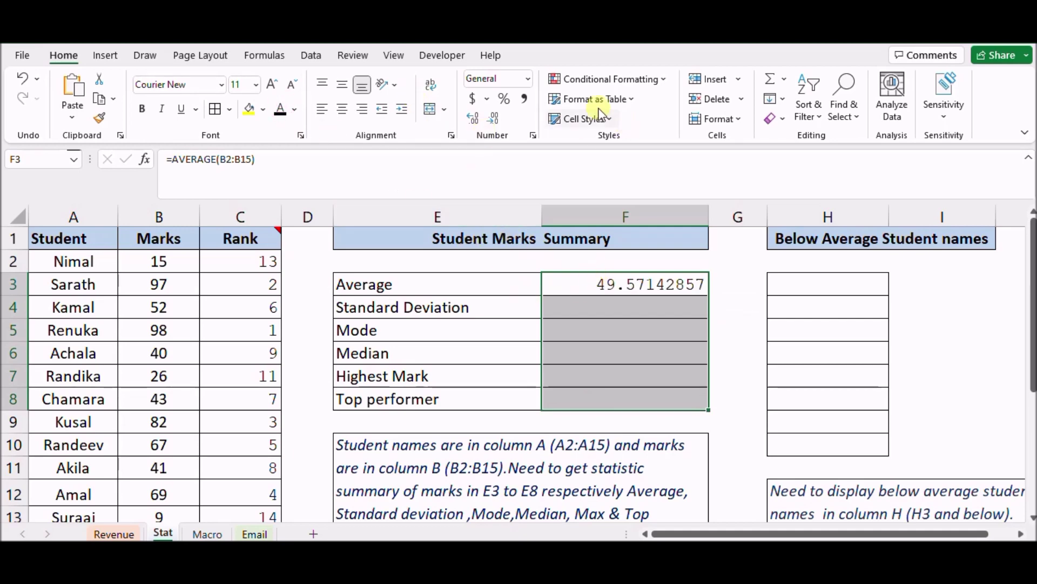
left_click(496, 119)
left_click(496, 119)
left_click(495, 119)
left_click(495, 120)
left_click(495, 120)
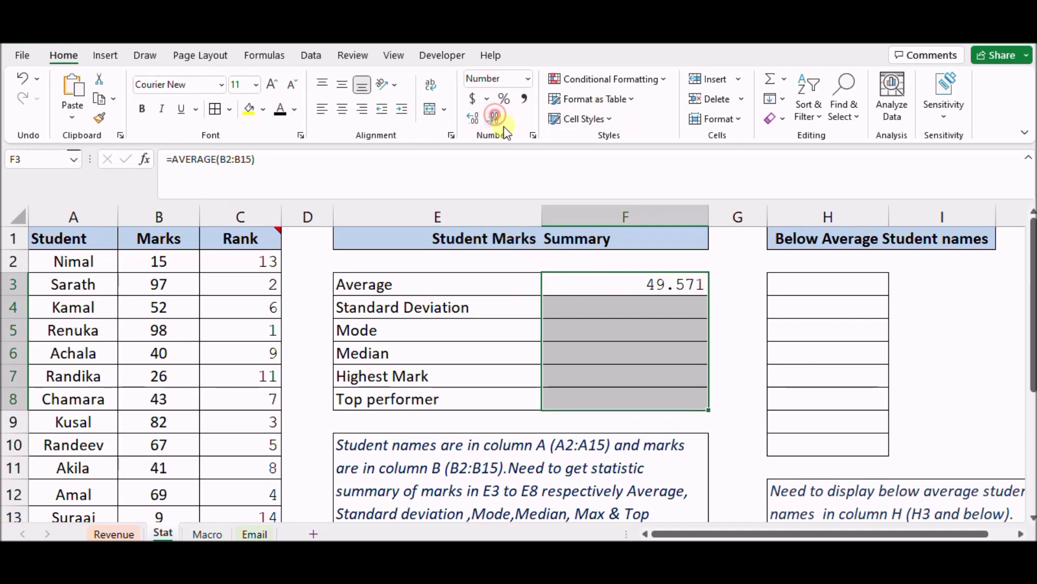
left_click(496, 120)
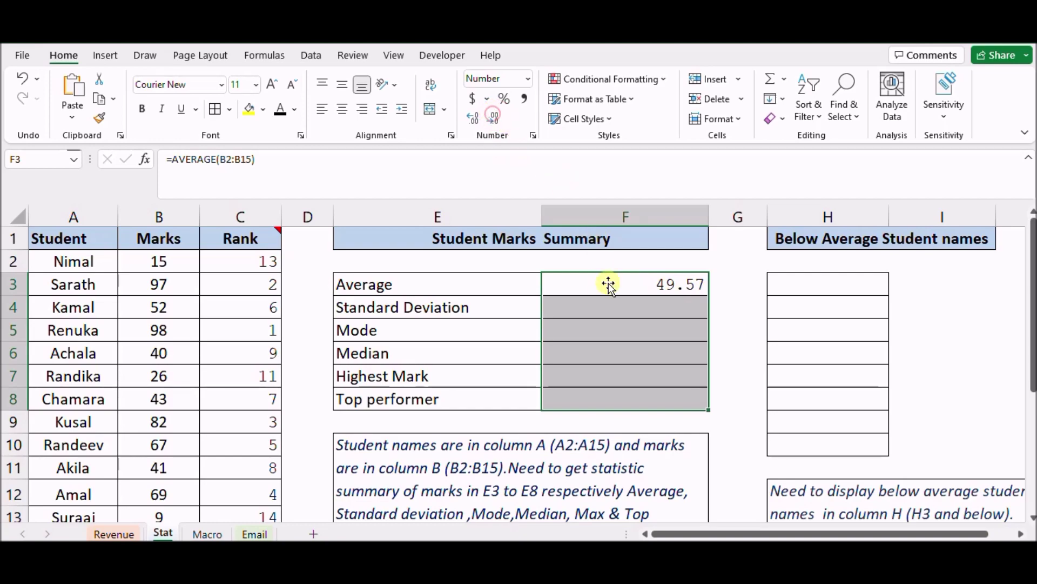
Step: Paste =STDEV.P(B2:B15) into F4 and show it to two decimals as 28.06
left_click(603, 310)
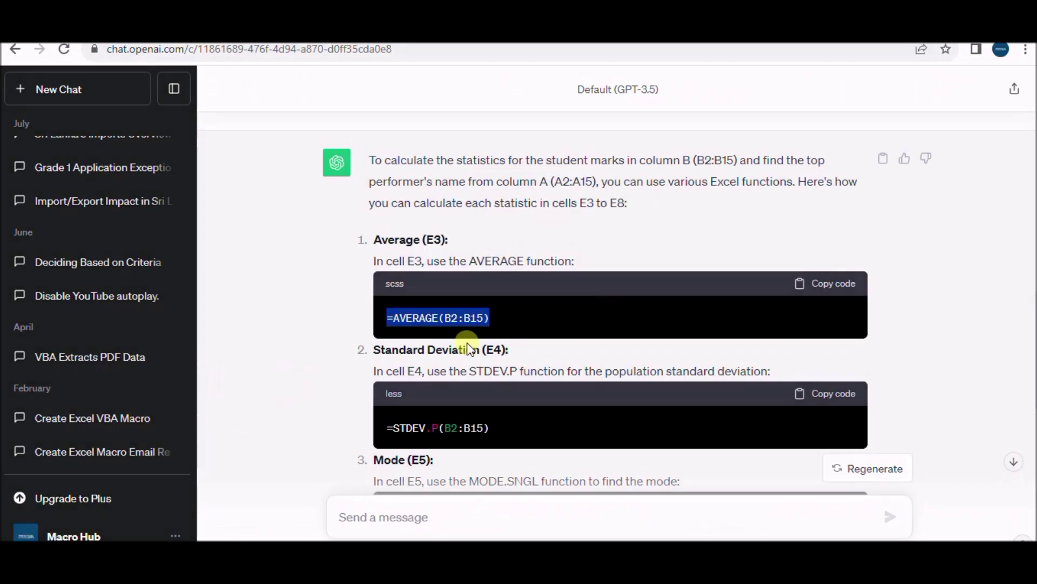
left_click_drag(496, 427, 387, 437)
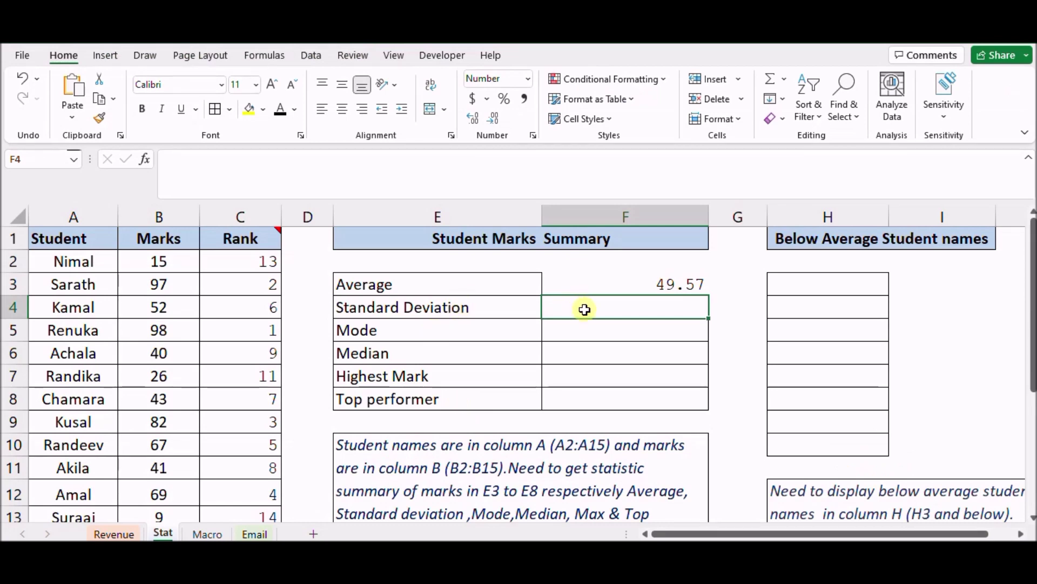
type("=STDEV.P(B2:B15)")
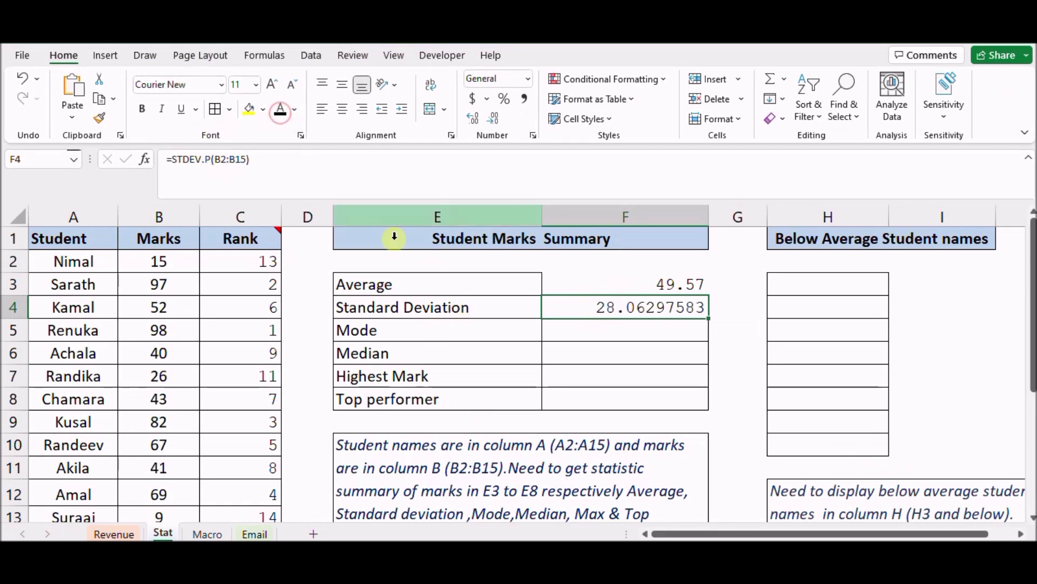
left_click(495, 120)
left_click(495, 120)
left_click(495, 120)
left_click(495, 120)
left_click(495, 120)
left_click(494, 120)
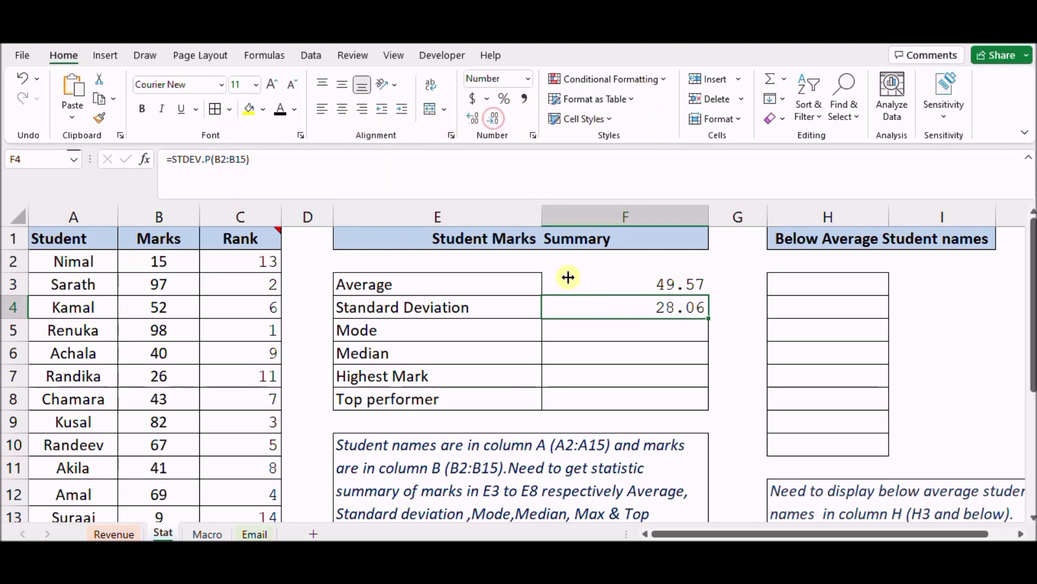
left_click(590, 328)
Step: Paste ChatGPT's MODE.SNGL formula into F5 with black text
key("alt+Tab")
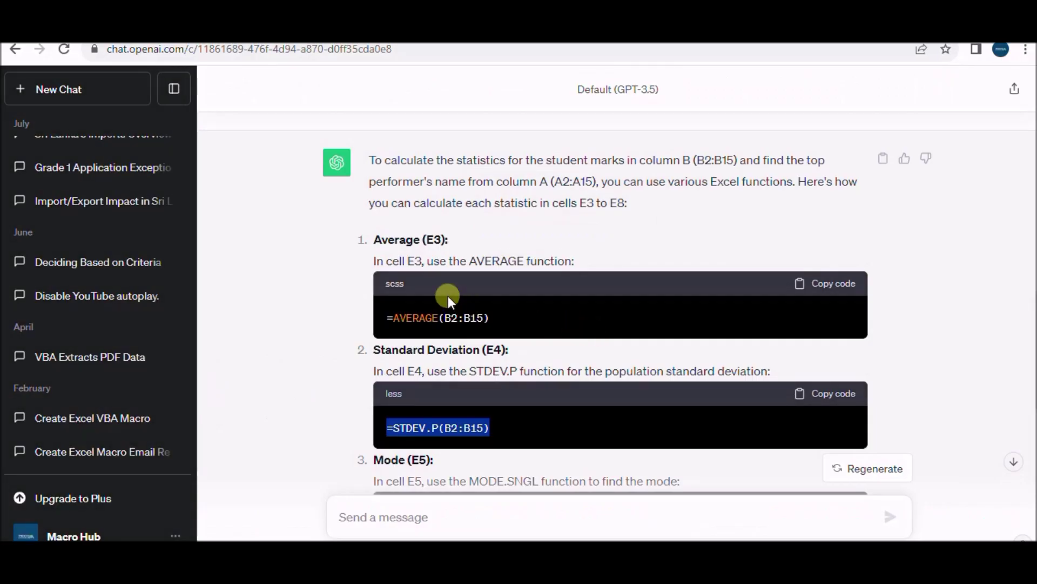
scroll(506, 393, "down", 3)
left_click_drag(505, 385, 387, 405)
key("ctrl+c")
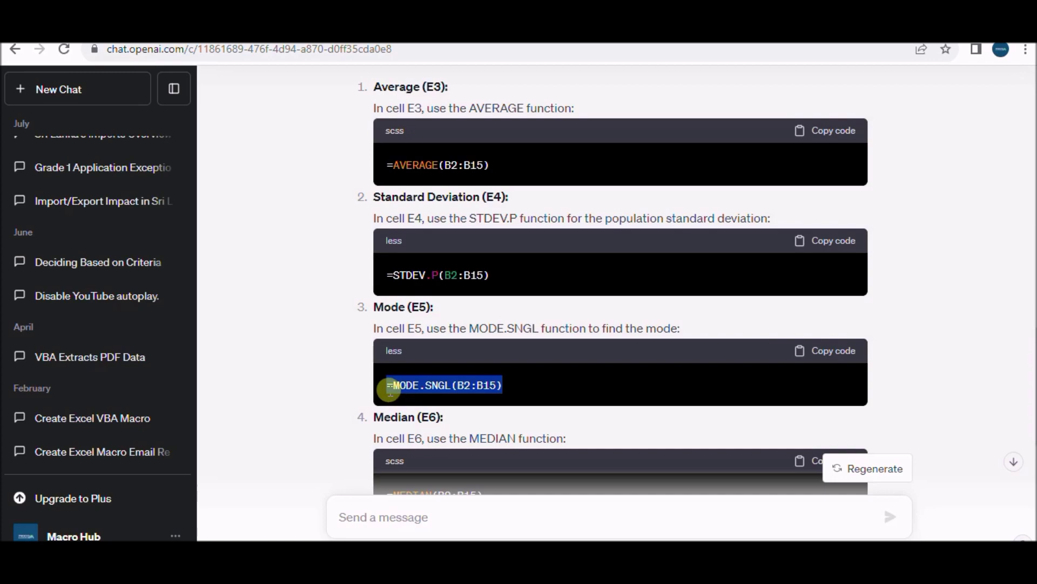
key("alt+Tab")
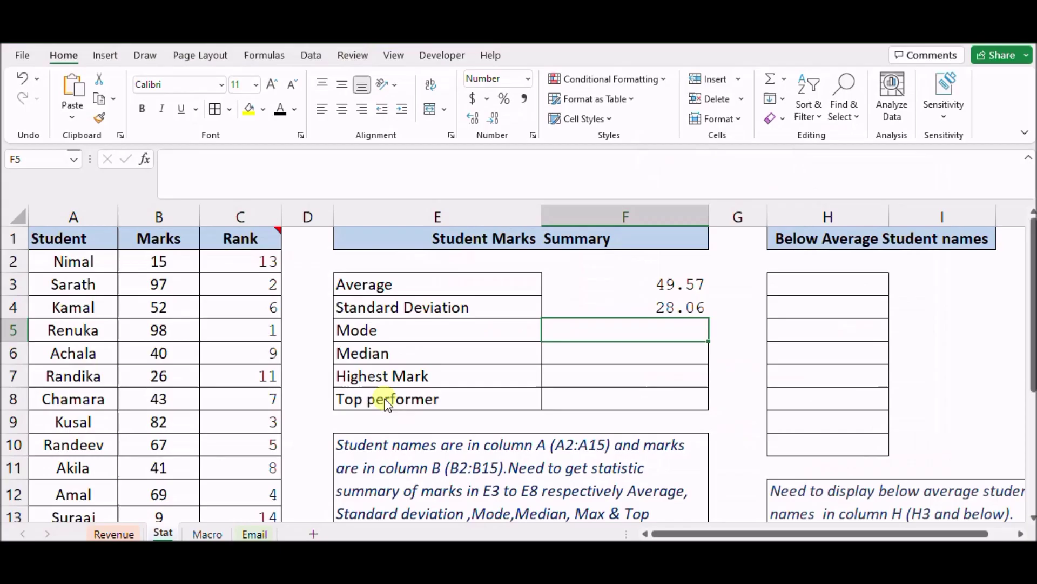
key("ctrl+v")
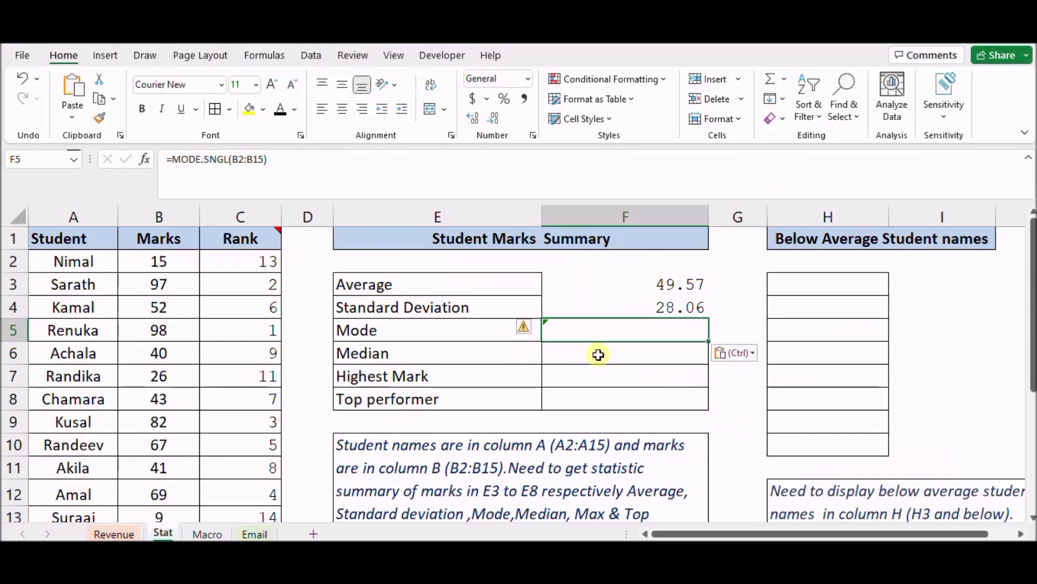
left_click(280, 109)
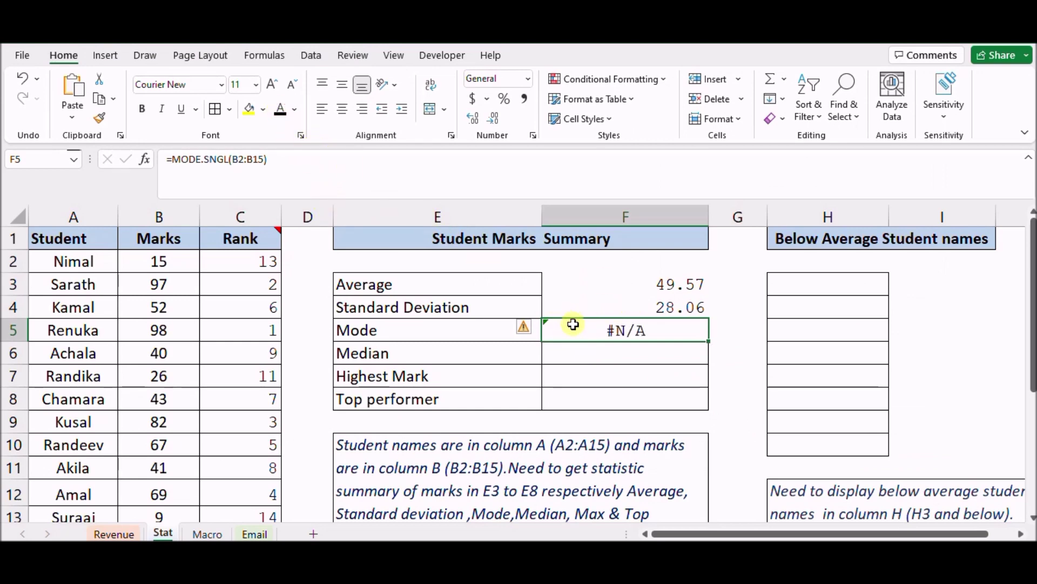
Step: Change F5's formula to =MODE(B2:B15), which still returns #N/A
left_click(229, 161)
key("BackSpace")
key("BackSpace")
key("BackSpace")
key("BackSpace")
key("BackSpace")
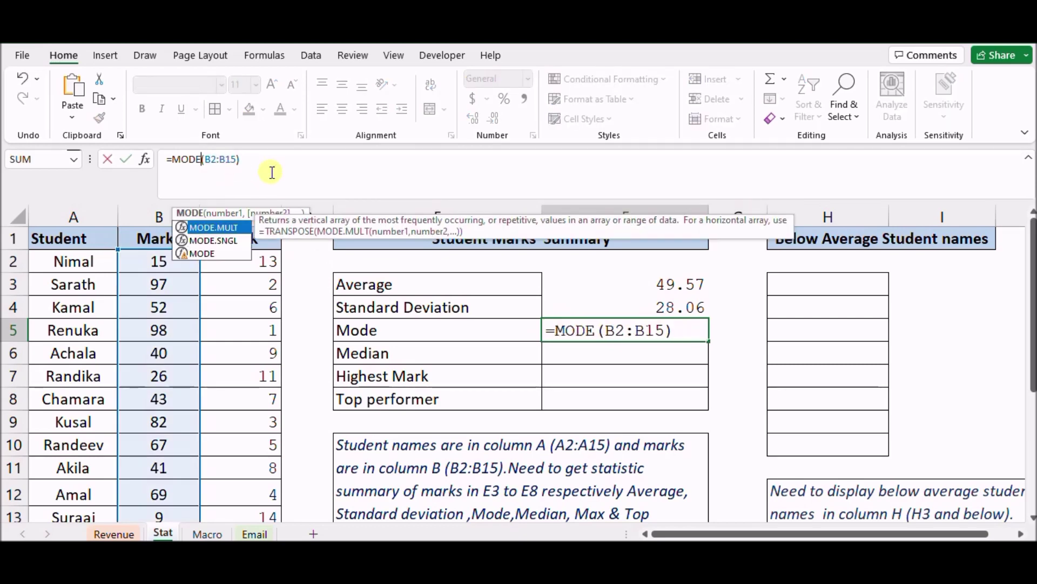
key("Return")
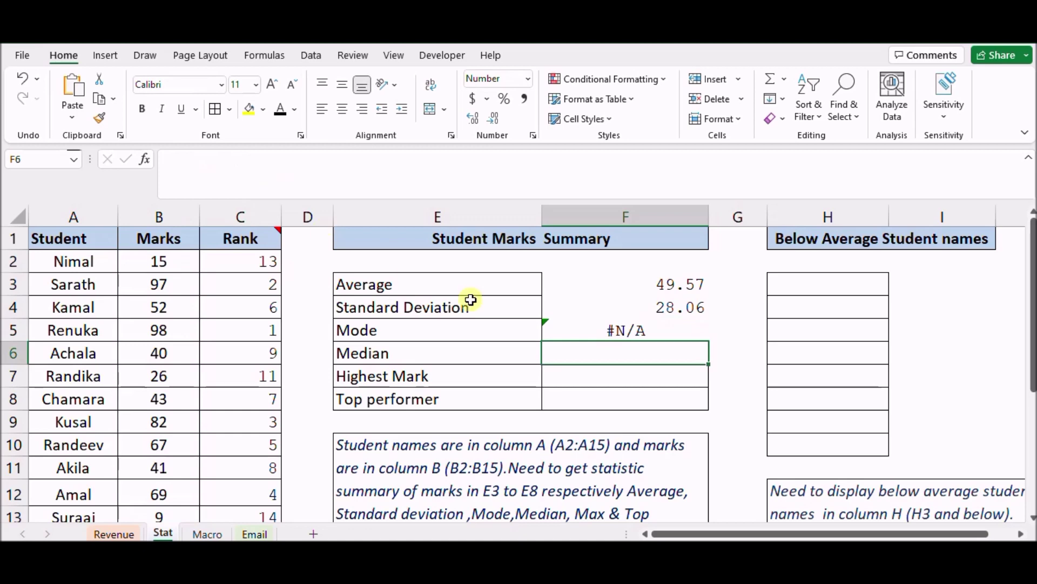
left_click(610, 329)
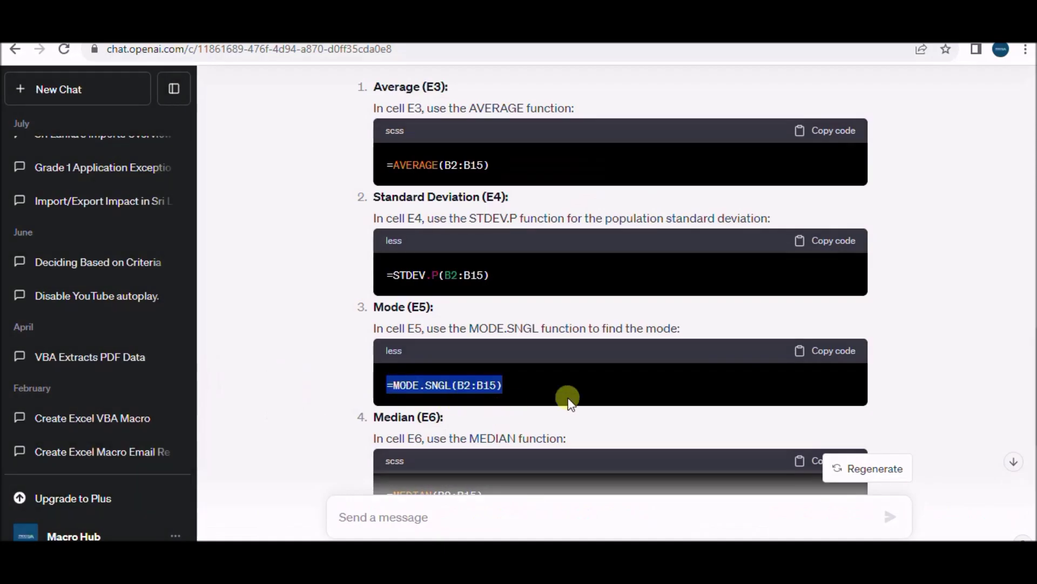
Step: Paste MEDIAN(B2:B15) from ChatGPT into F6 and add the leading = so it returns 42
scroll(568, 398, "down", 4)
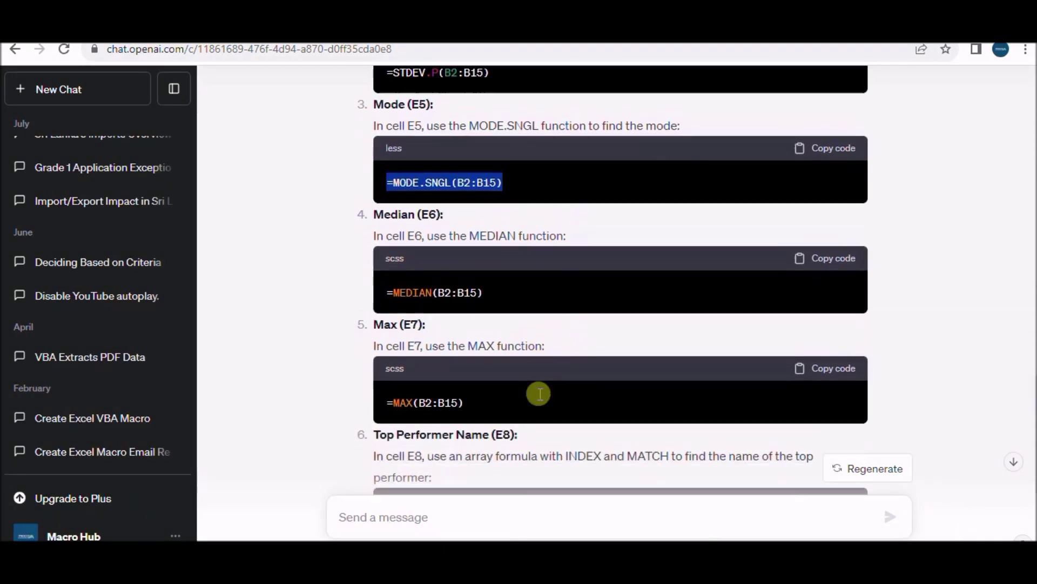
left_click(497, 265)
left_click_drag(497, 265, 408, 283)
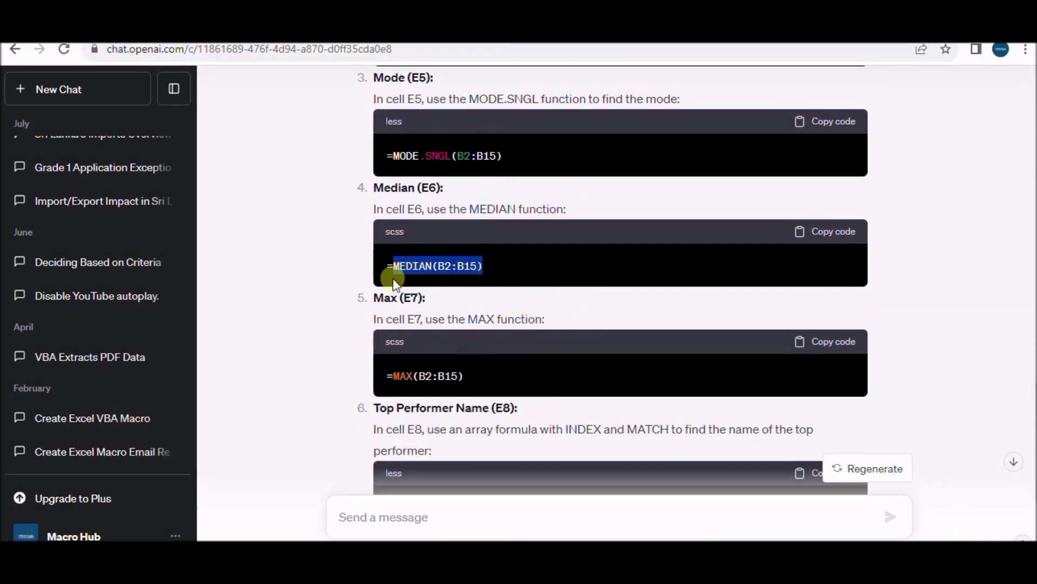
key("alt+Tab")
left_click(591, 359)
type("MEDIAN(B2:B15)")
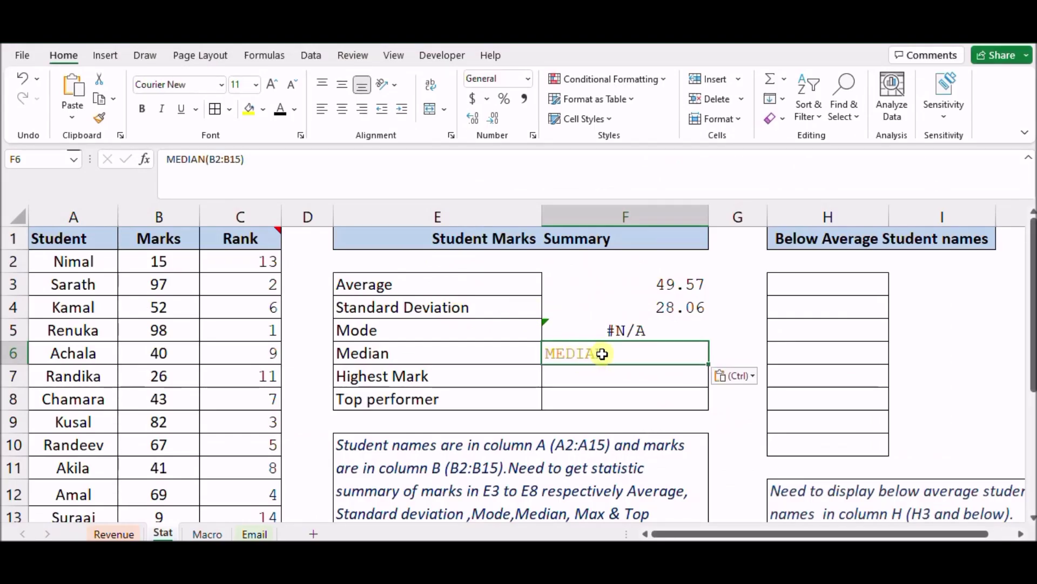
left_click(167, 160)
type("=")
key("Return")
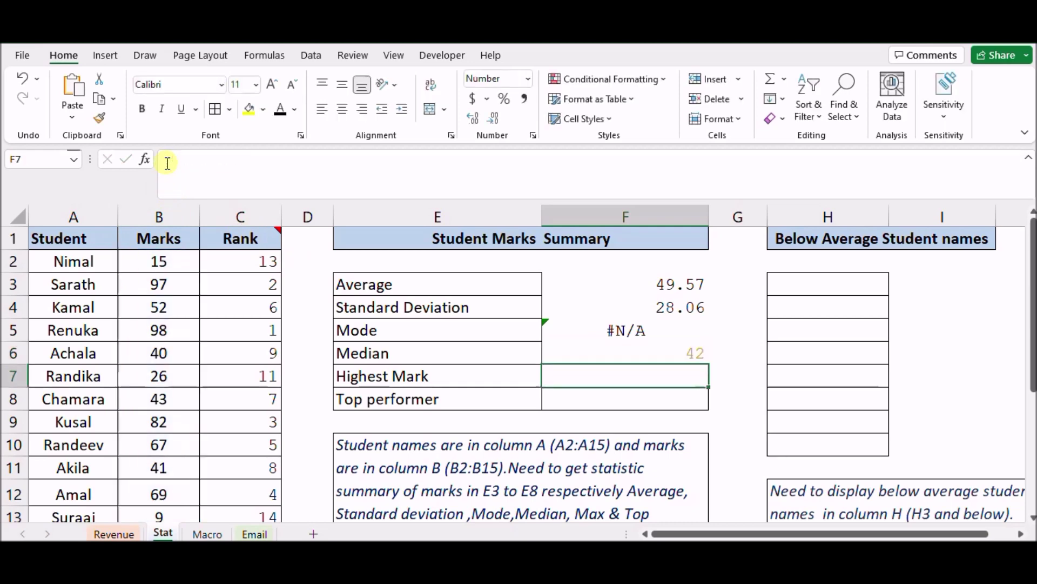
left_click(644, 354)
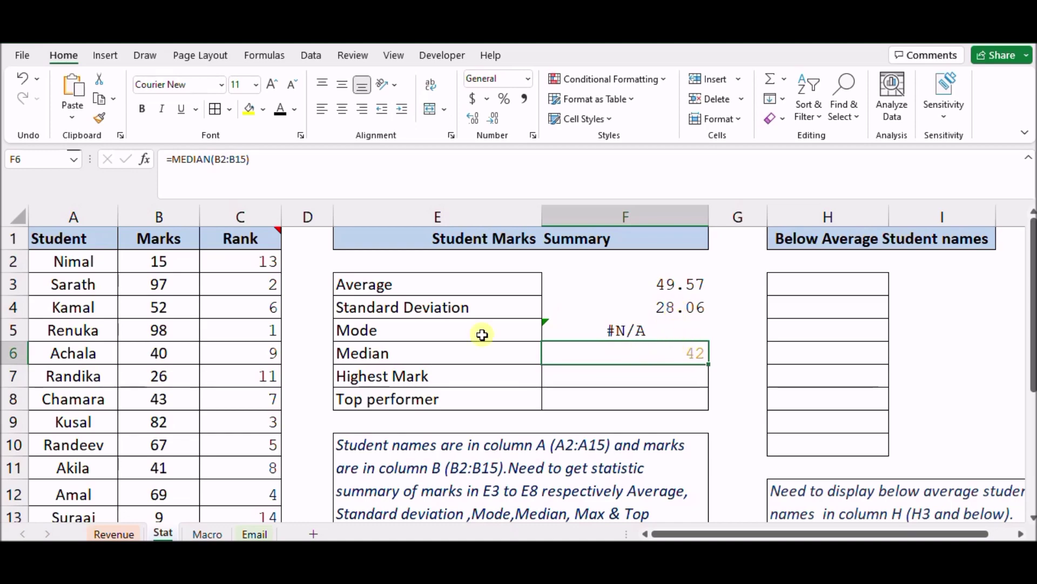
Step: Paste ChatGPT's =MAX(B2:B15) into Highest Mark cell F7 in black, showing 98
left_click(610, 377)
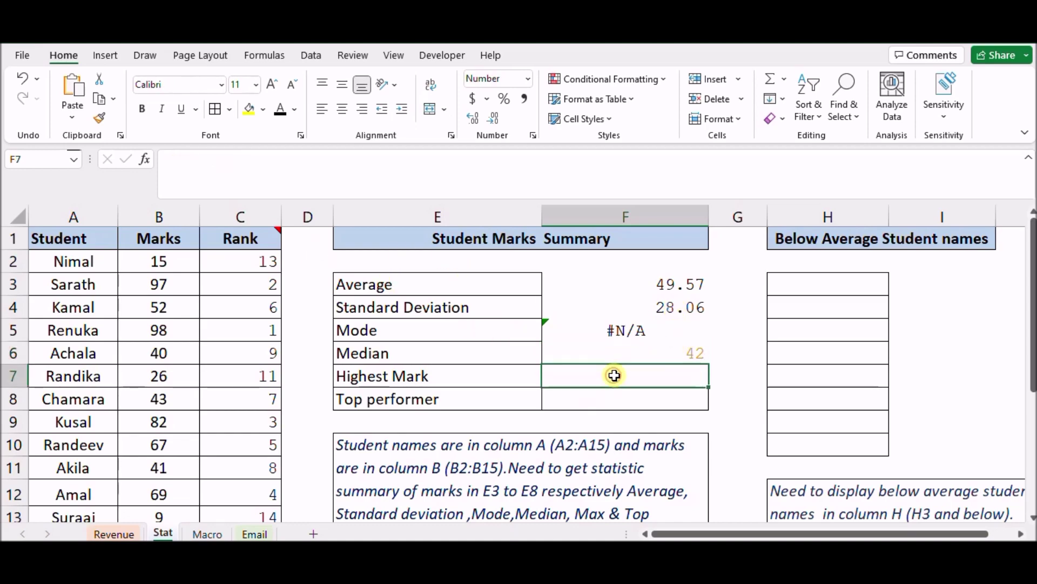
key("alt+Tab")
left_click_drag(466, 376, 380, 380)
key("ctrl+c")
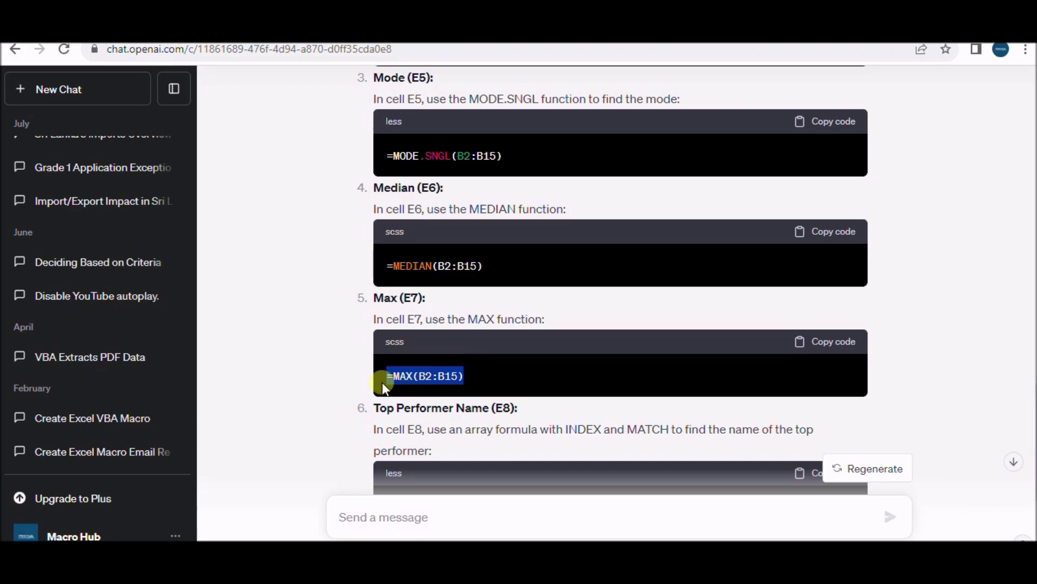
key("alt+Tab")
key("ctrl+v")
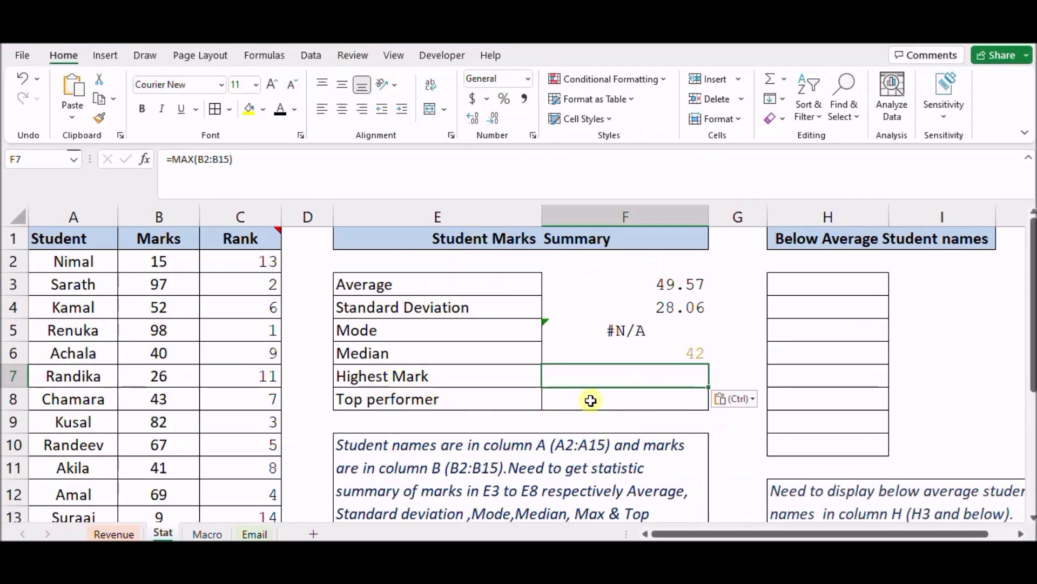
left_click(280, 110)
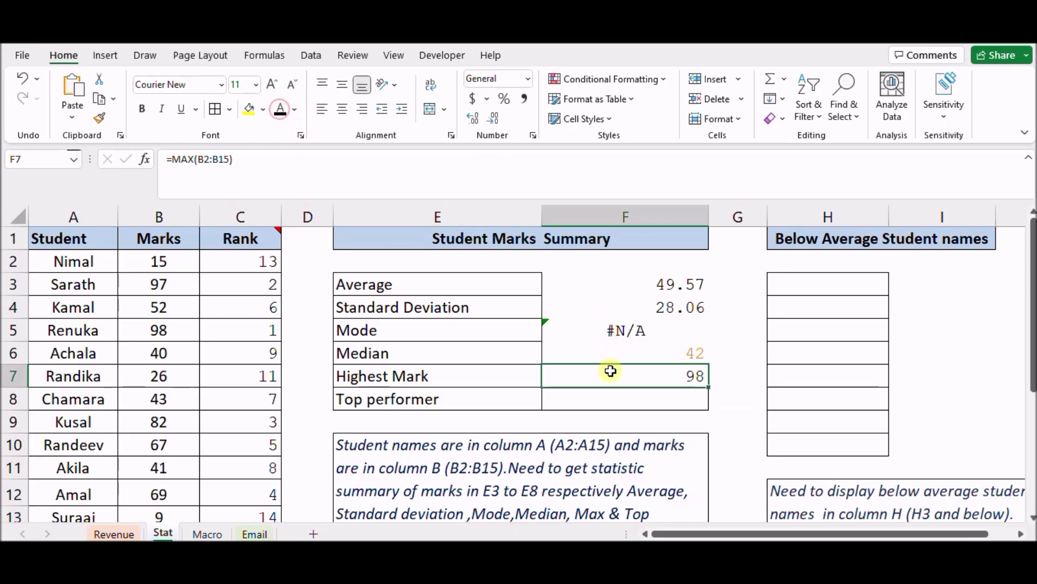
Step: Paste ChatGPT's INDEX/MATCH formula into Top performer cell F8, returning Renuka
left_click(611, 395)
key("alt+Tab")
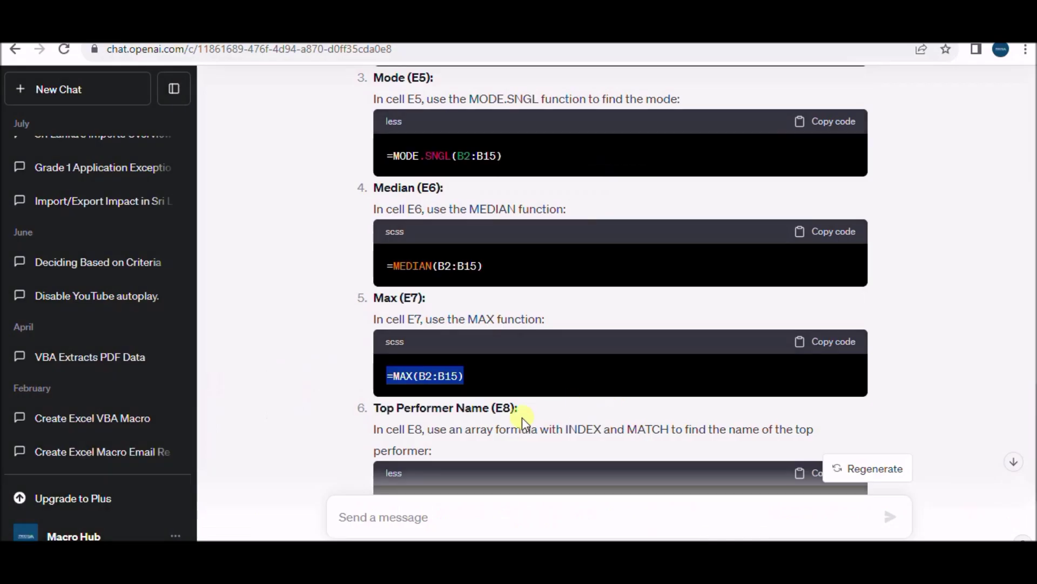
scroll(522, 419, "down", 3)
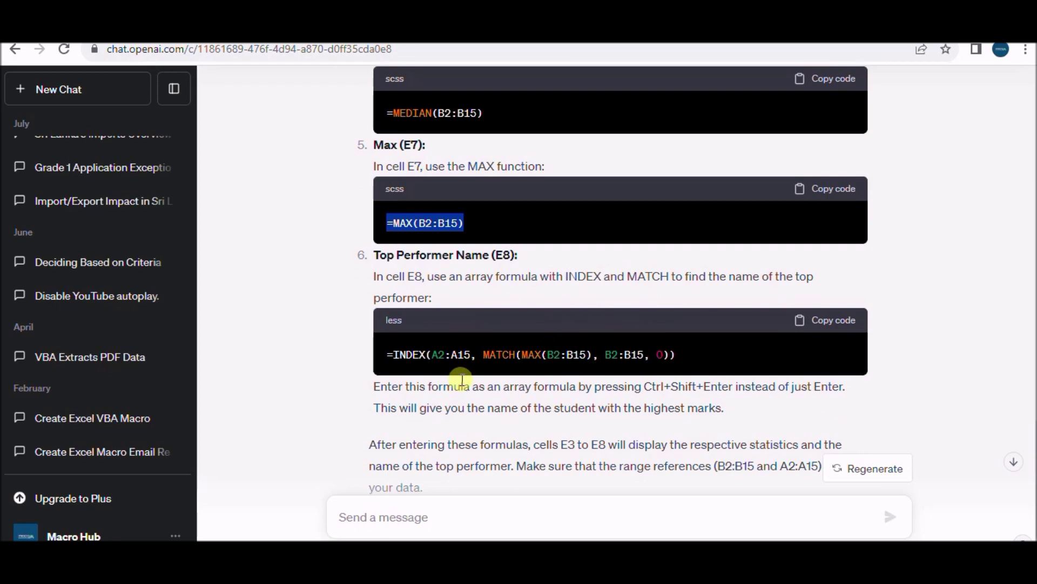
mouse_move(685, 356)
left_mouse_down()
mouse_move(376, 384)
mouse_move(383, 346)
left_mouse_up()
key("ctrl+c")
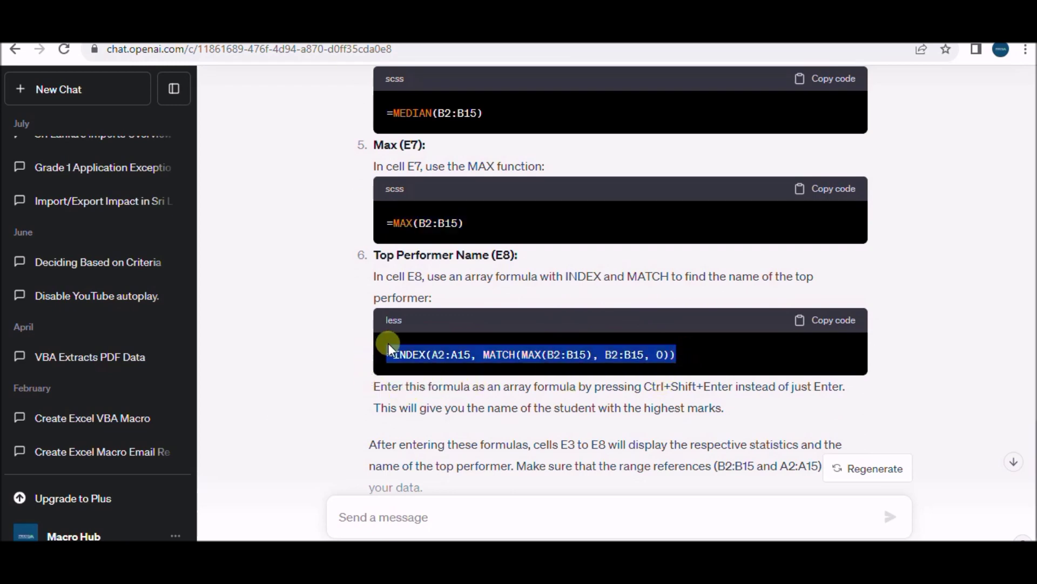
key("alt+Tab")
key("ctrl+v")
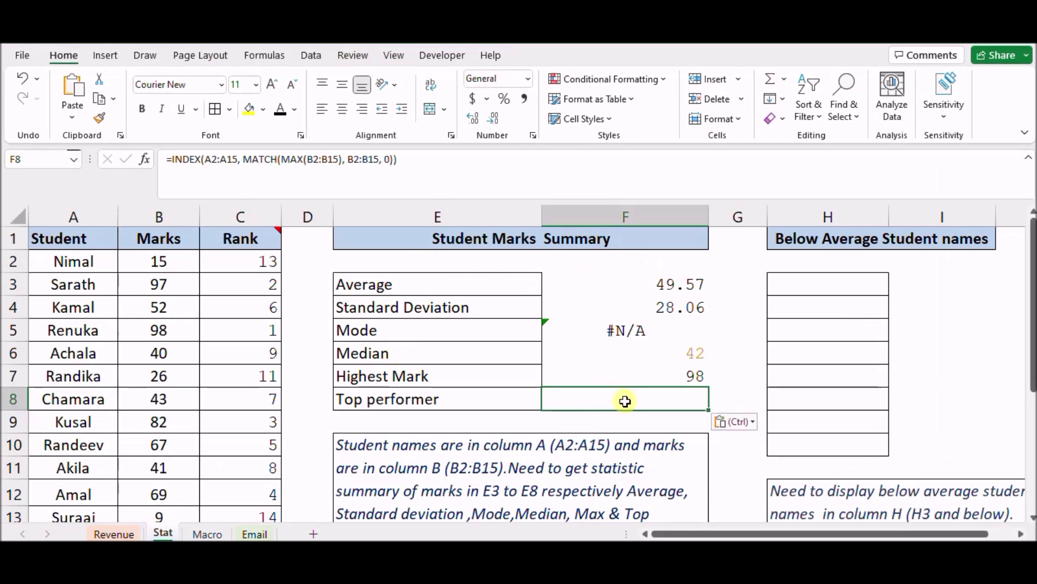
key("Escape")
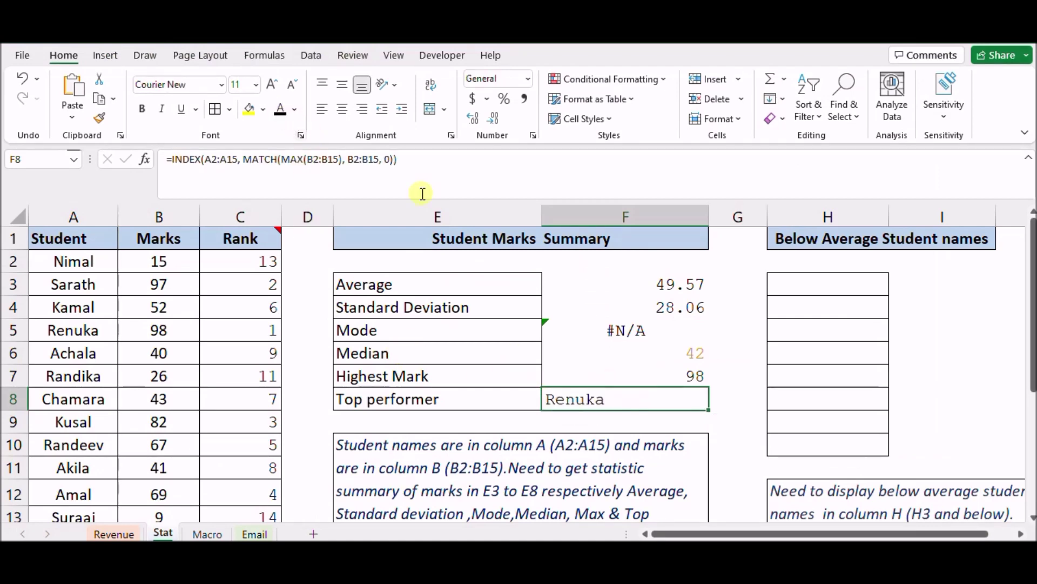
left_click_drag(650, 284, 651, 392)
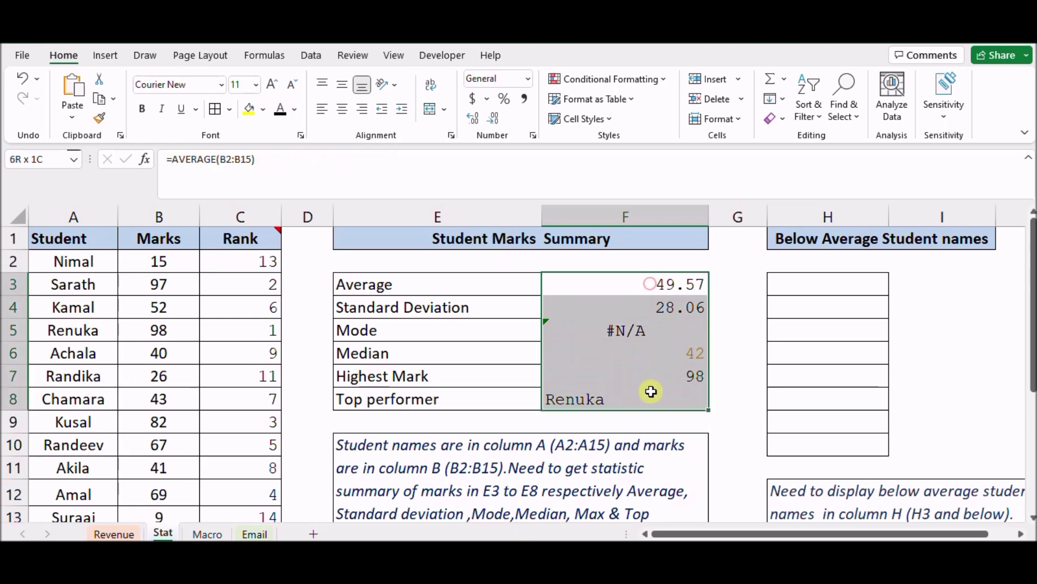
Step: Centre the summary values in F3:F8
left_click(342, 110)
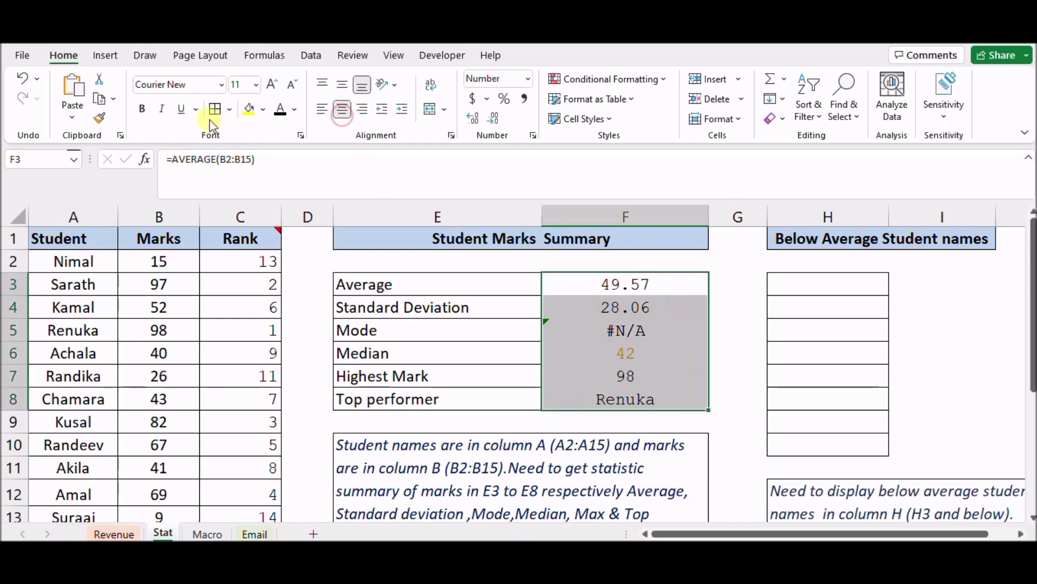
scroll(628, 362, "down", 1)
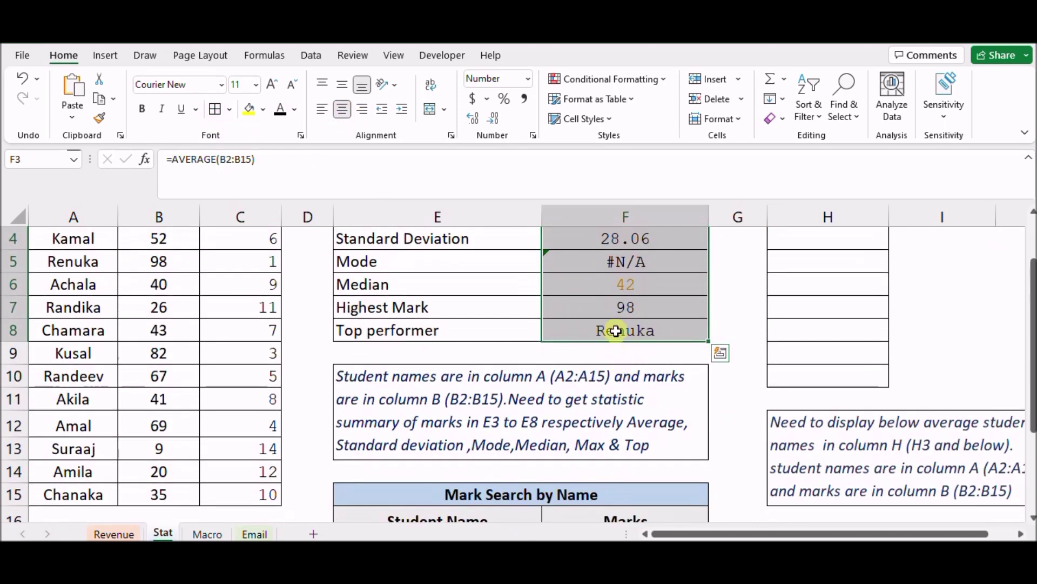
left_click(616, 330)
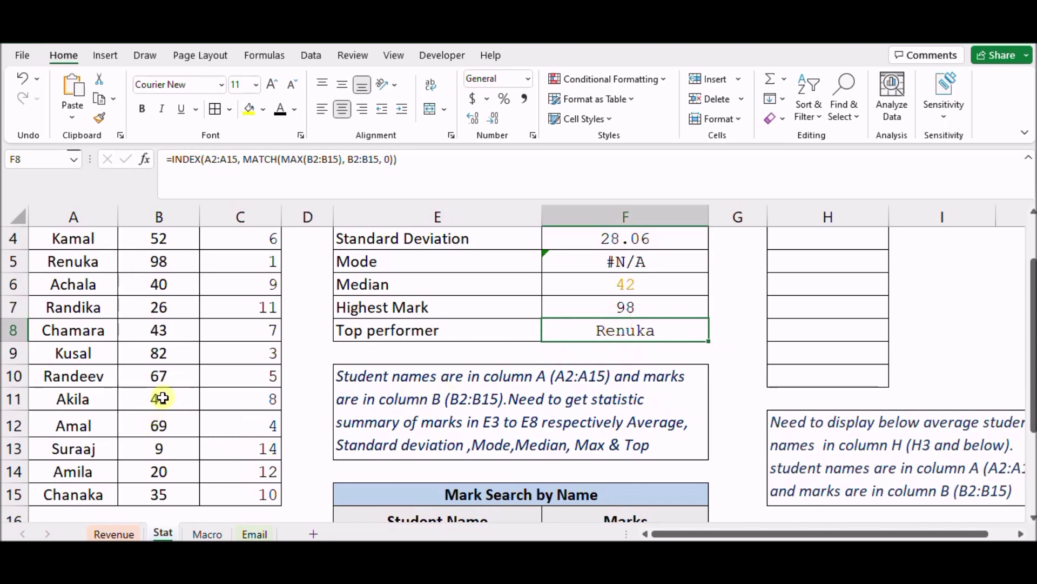
scroll(166, 390, "up", 1)
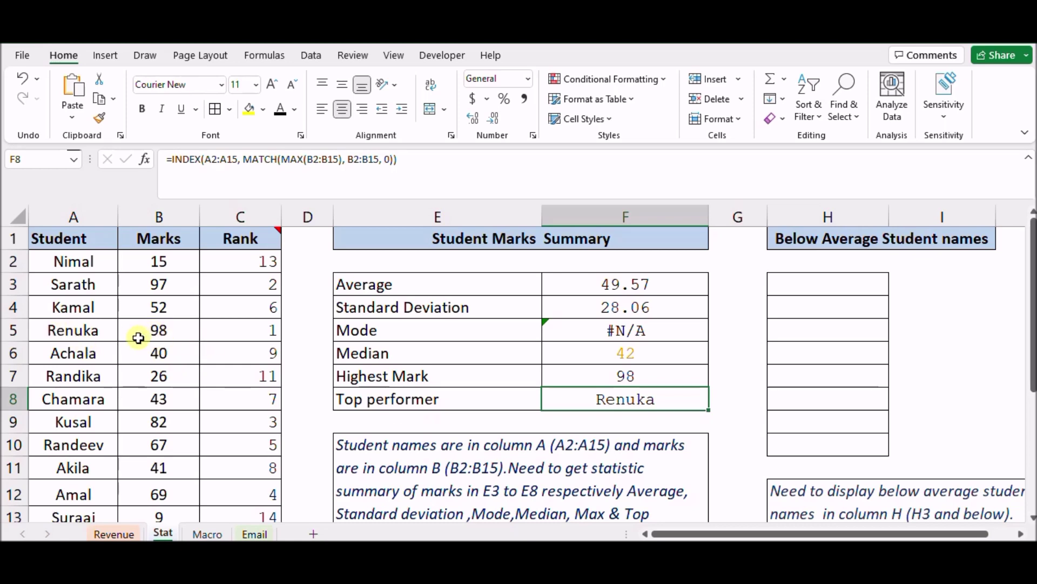
Step: Inspect the #N/A Mode formula in F5, then start a new ChatGPT message
left_click(569, 329)
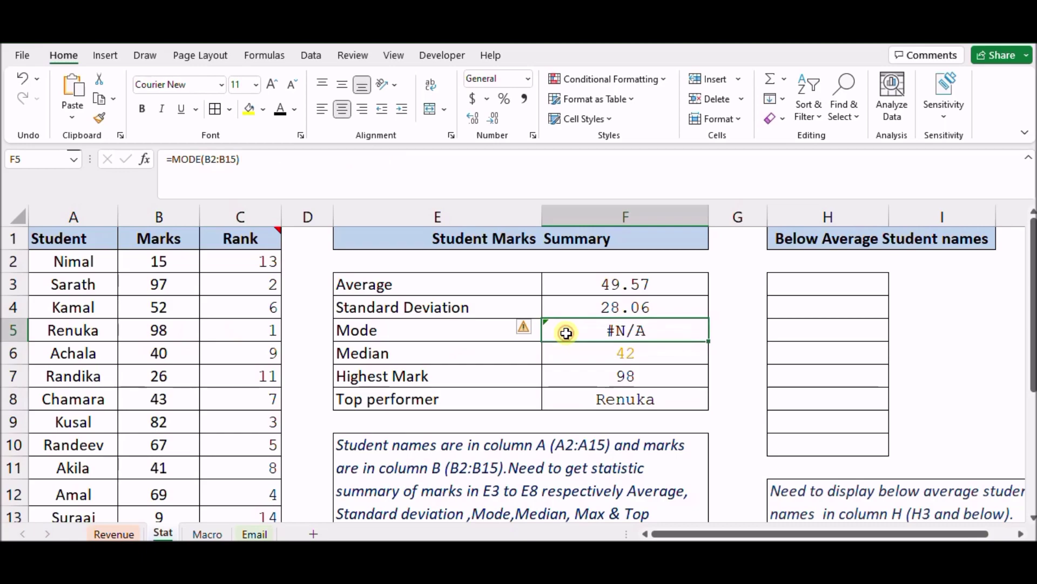
scroll(583, 343, "down", 4)
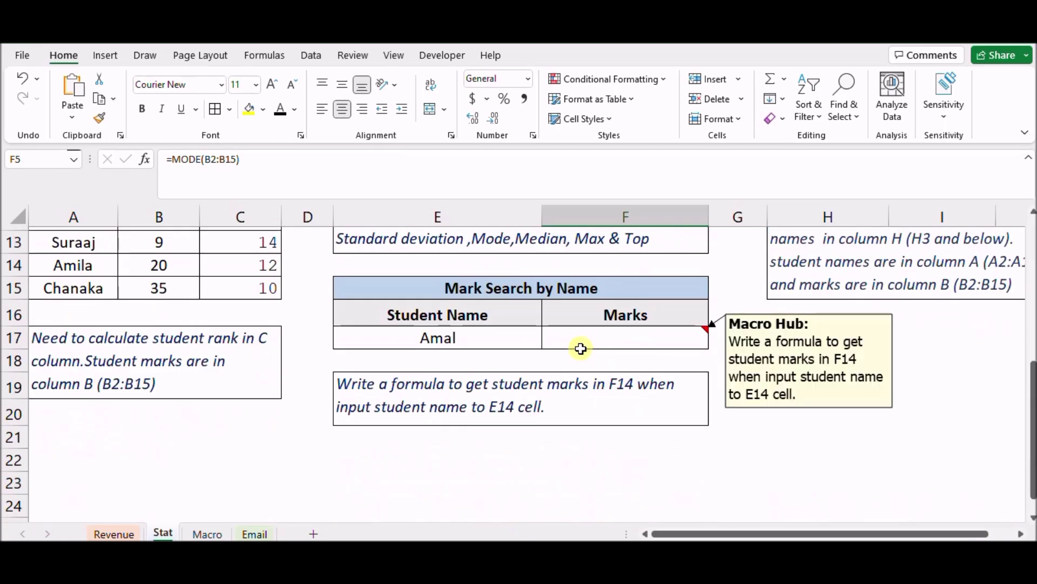
scroll(543, 388, "up", 3)
scroll(472, 338, "up", 1)
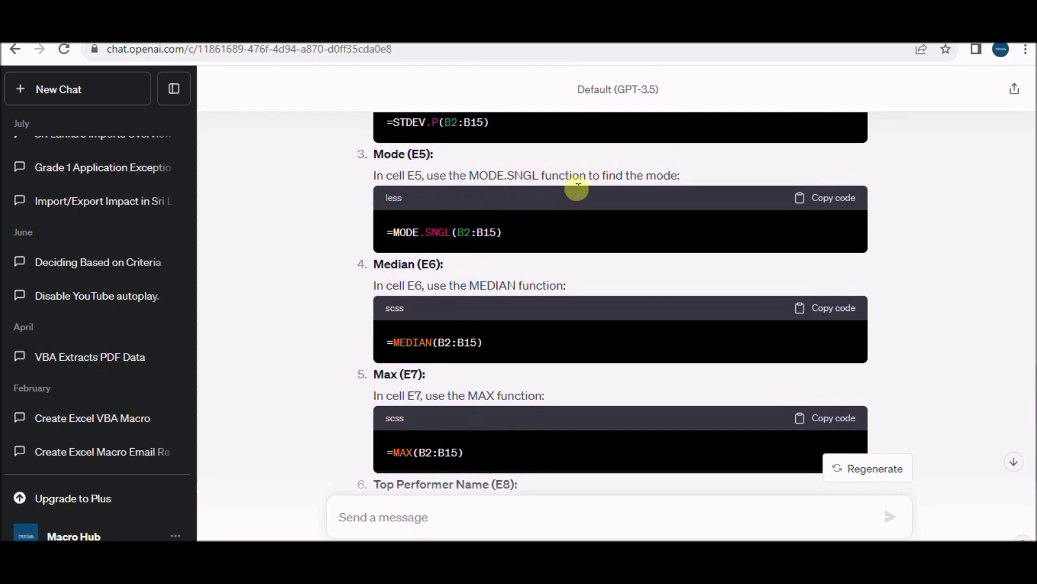
scroll(514, 286, "down", 5)
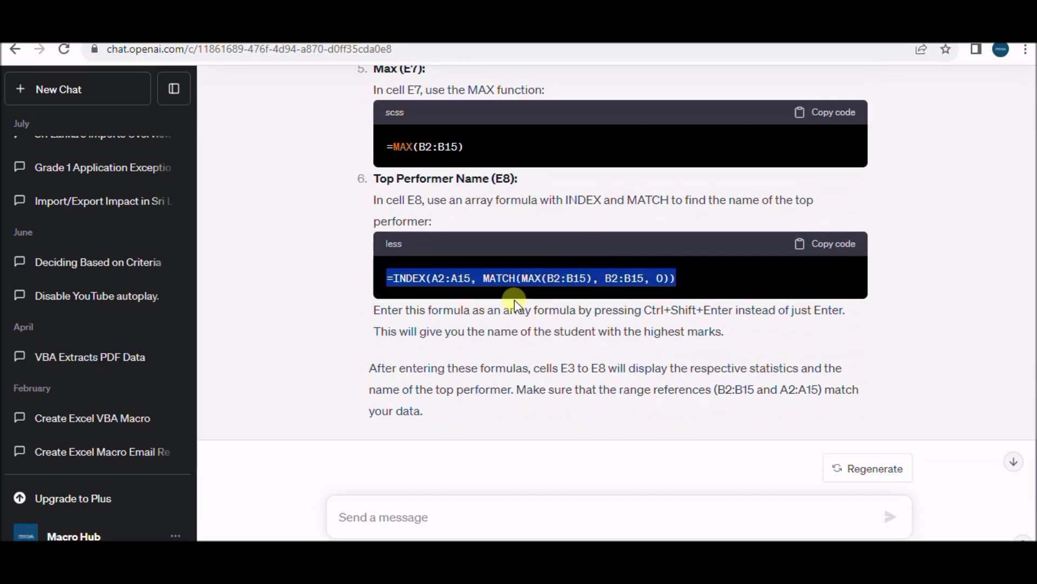
scroll(463, 389, "down", 1)
left_click(412, 524)
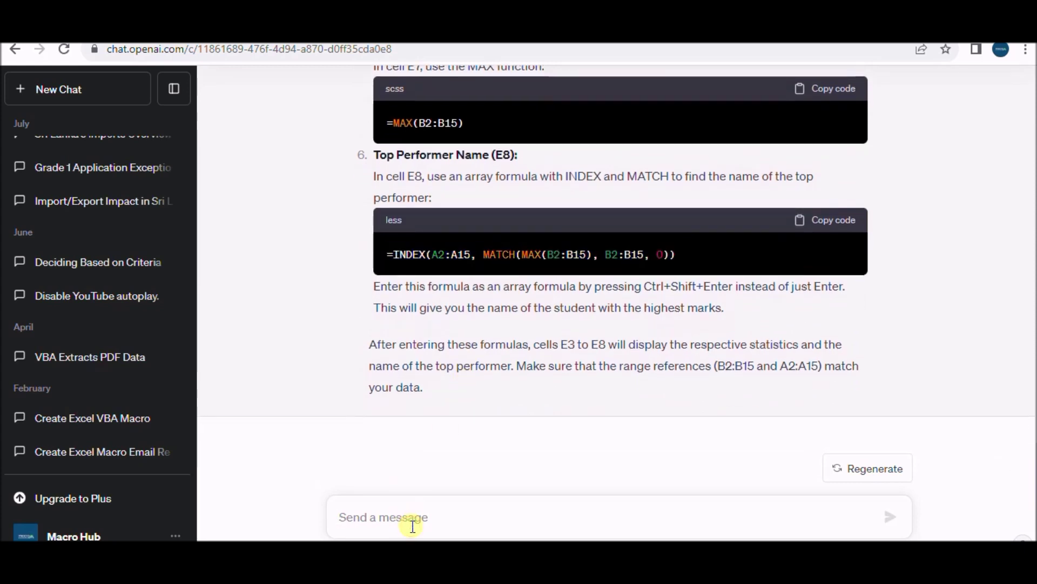
Step: Ask ChatGPT why the MODE formula returns #N/A and read its likely causes
type("G")
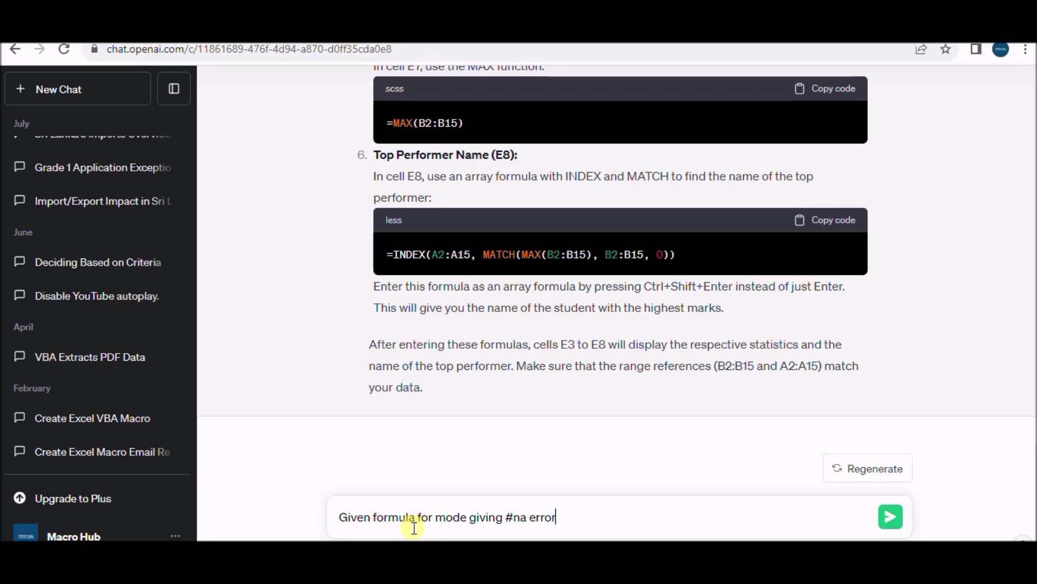
key("Return")
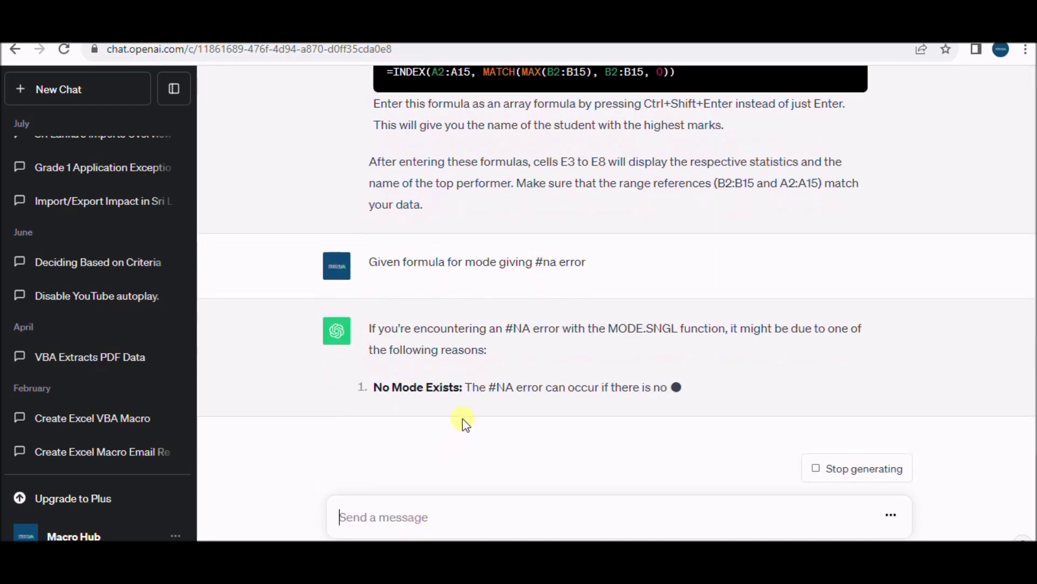
scroll(472, 301, "up", 1)
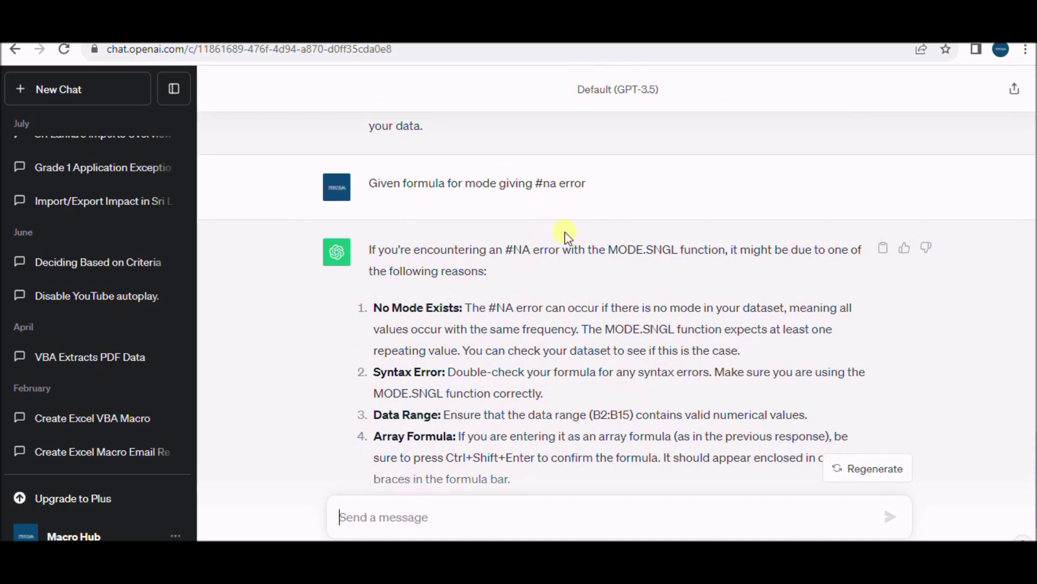
scroll(536, 340, "down", 1)
scroll(539, 357, "down", 1)
scroll(532, 324, "up", 2)
scroll(527, 277, "up", 1)
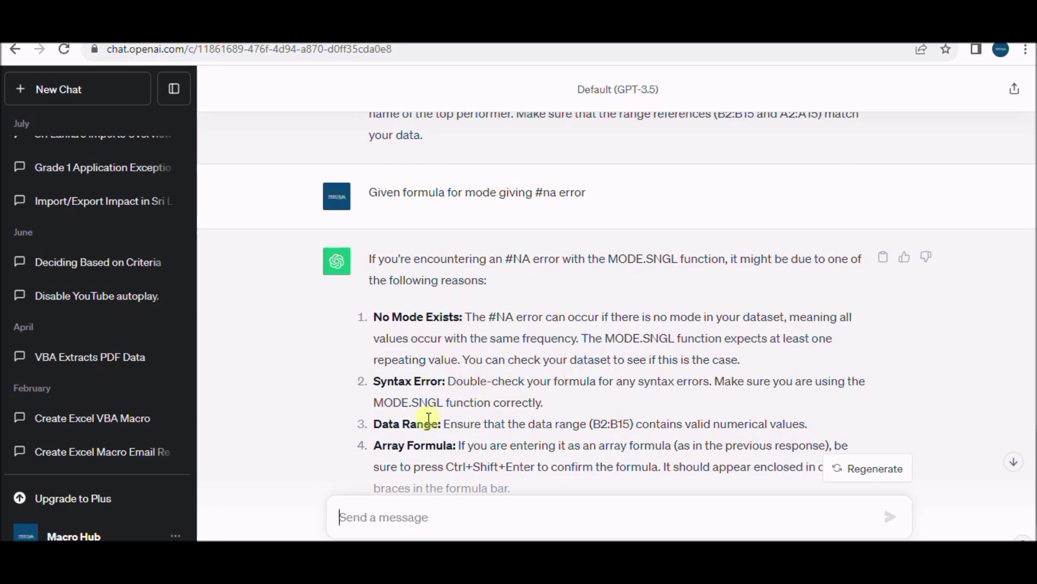
scroll(475, 386, "down", 1)
scroll(488, 394, "down", 2)
scroll(489, 379, "up", 1)
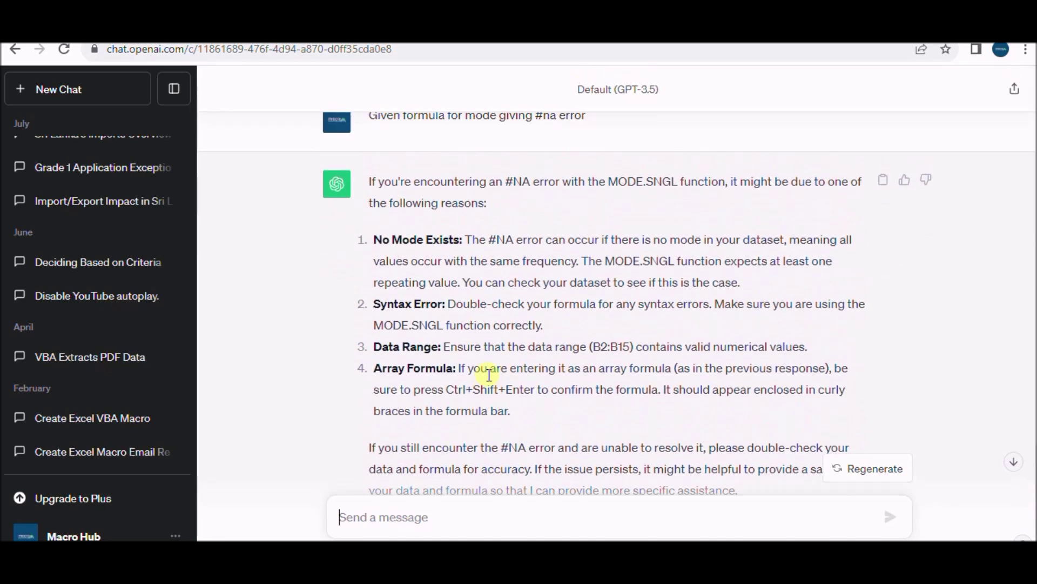
key("alt+Tab")
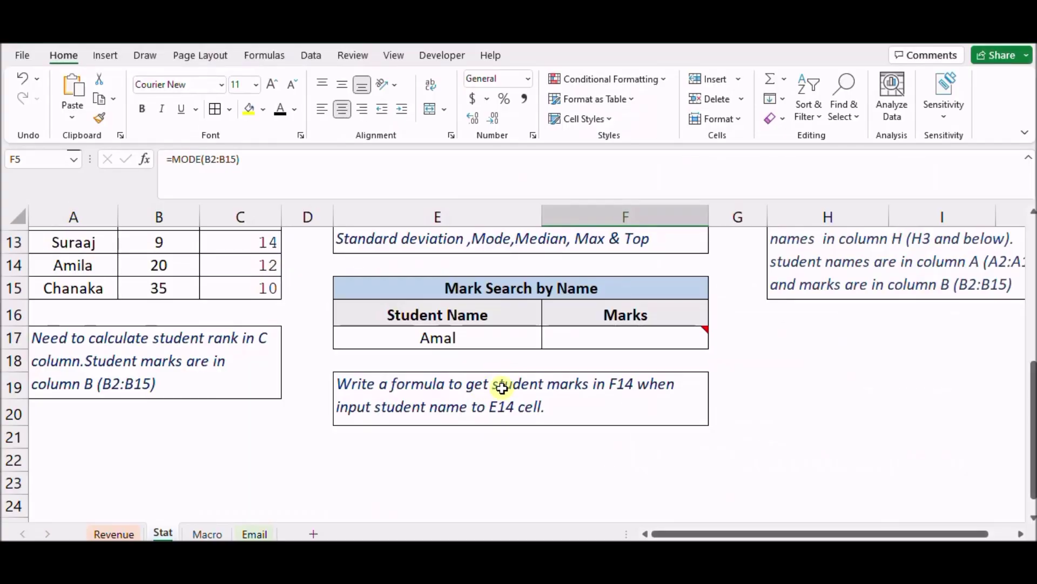
Step: Copy =MODE.SNGL(B2:B15) from the ChatGPT reply into the Mode cell F5, which still shows #N/A
key("alt+Tab")
scroll(568, 371, "up", 4)
scroll(568, 371, "up", 4)
scroll(574, 351, "up", 3)
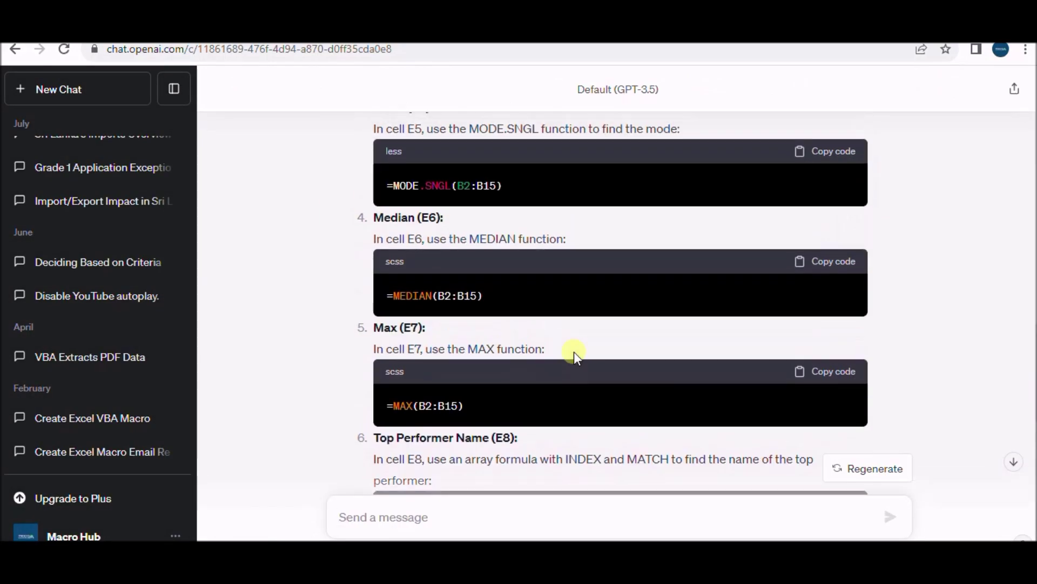
scroll(574, 352, "up", 2)
left_click_drag(506, 262, 381, 267)
key("ctrl+c")
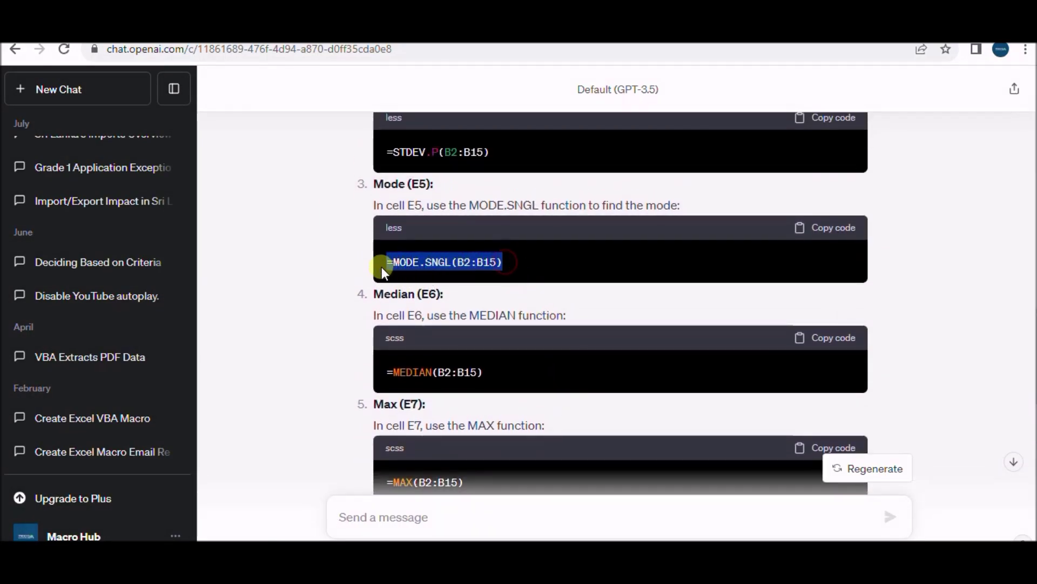
key("alt+Tab")
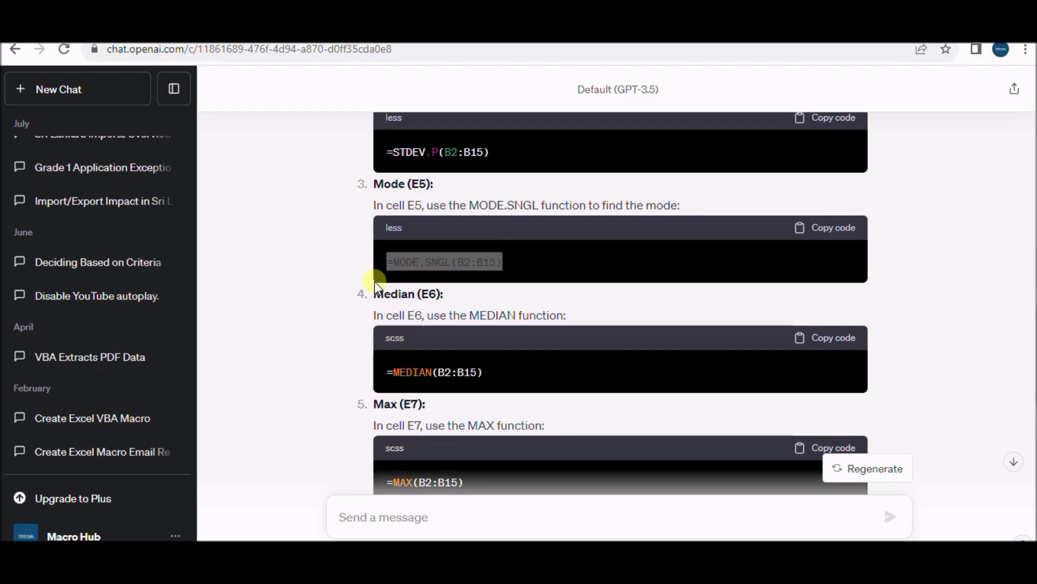
scroll(500, 271, "up", 4)
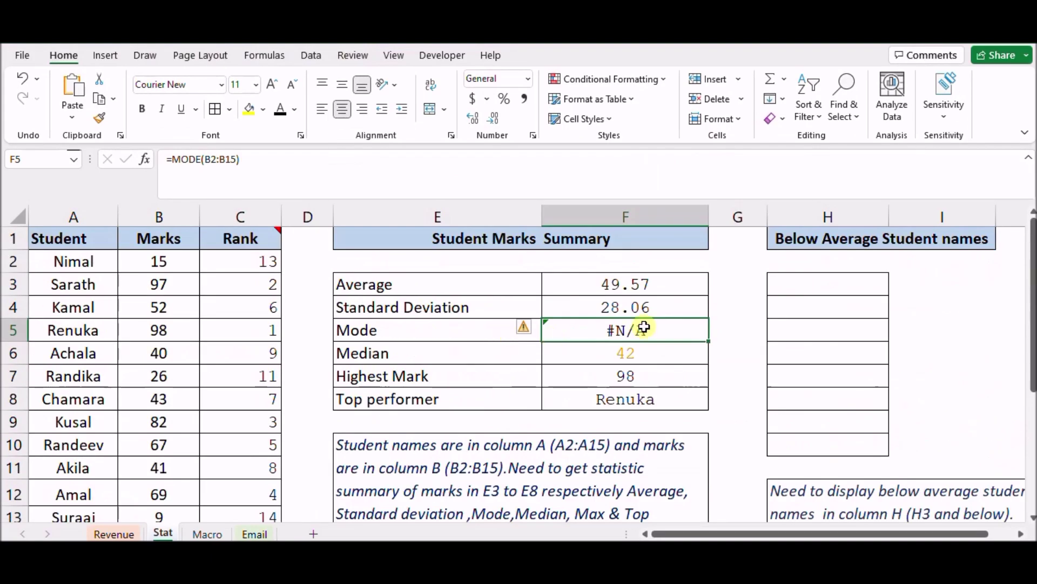
key("ctrl+v")
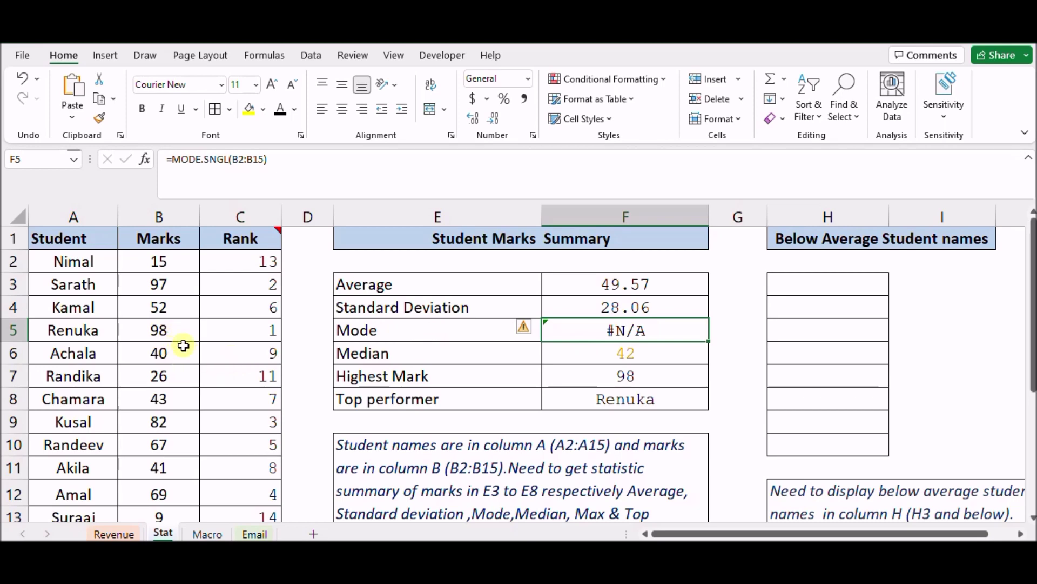
left_click(165, 301)
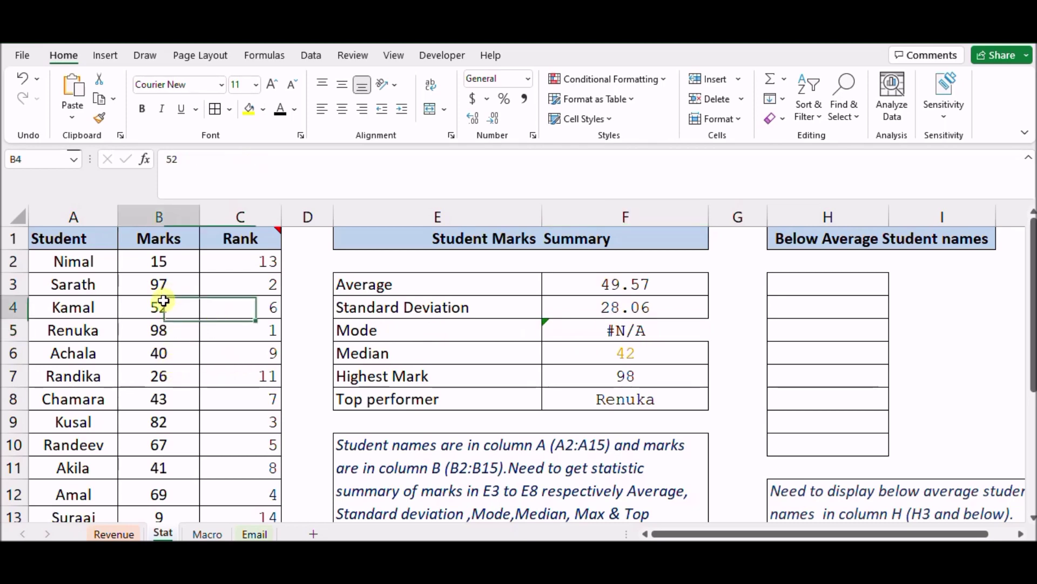
Step: Copy the mark 52 from B4 into B2 so F5's Mode returns 52, and realign F5
key("ctrl+c")
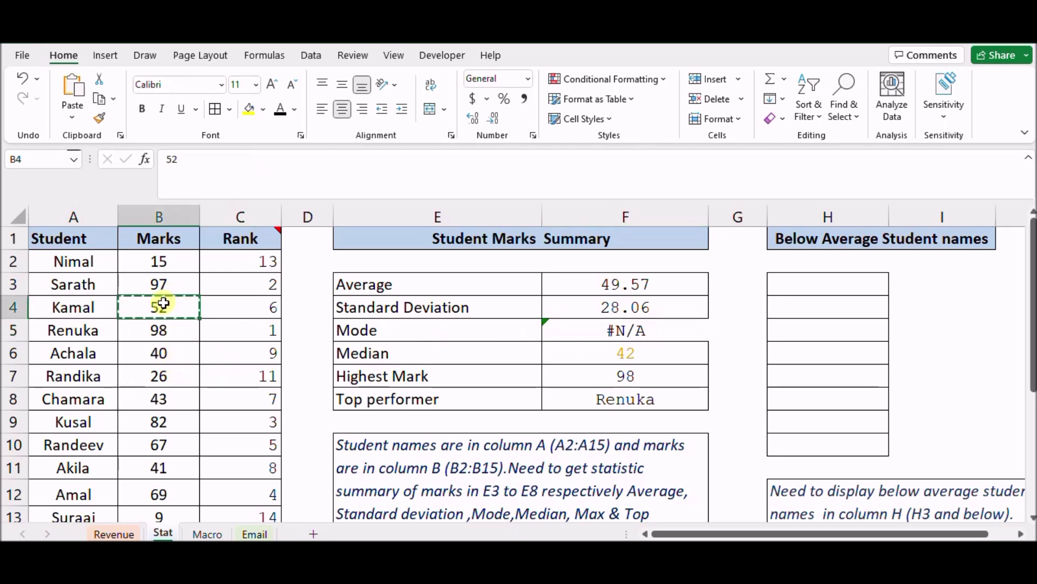
left_click(162, 263)
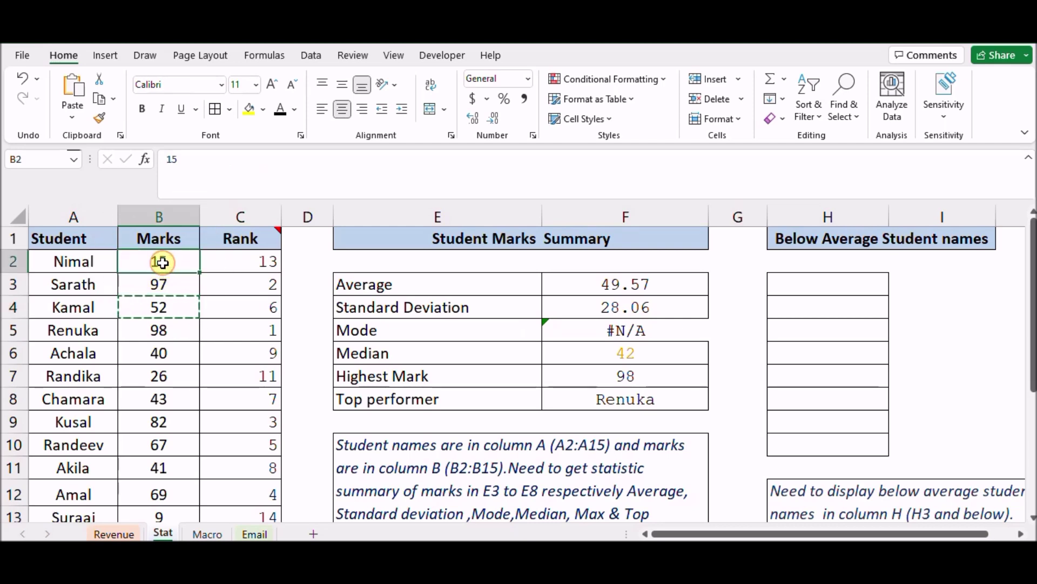
key("ctrl+v")
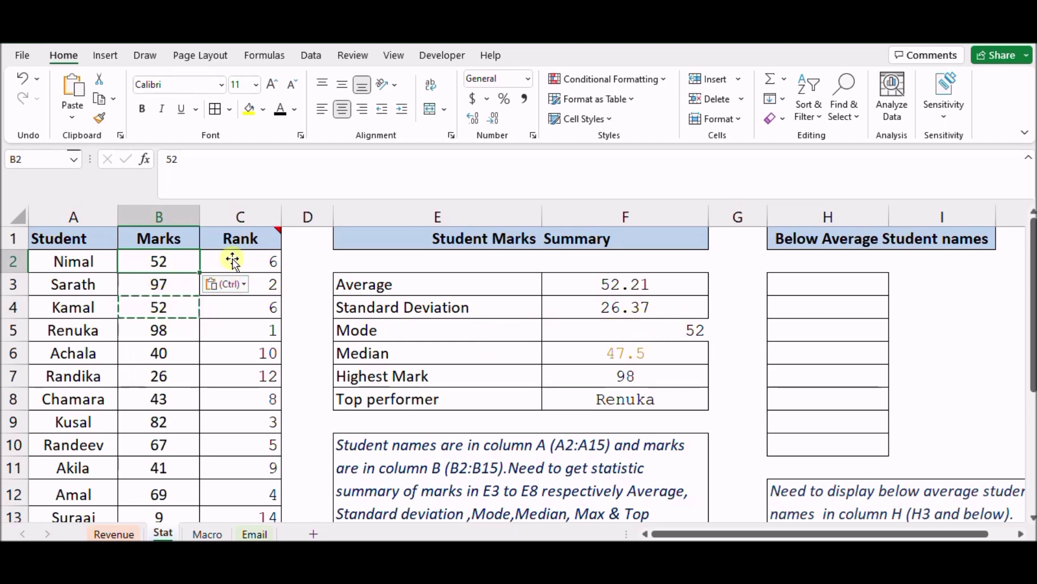
left_click(622, 333)
left_click(322, 109)
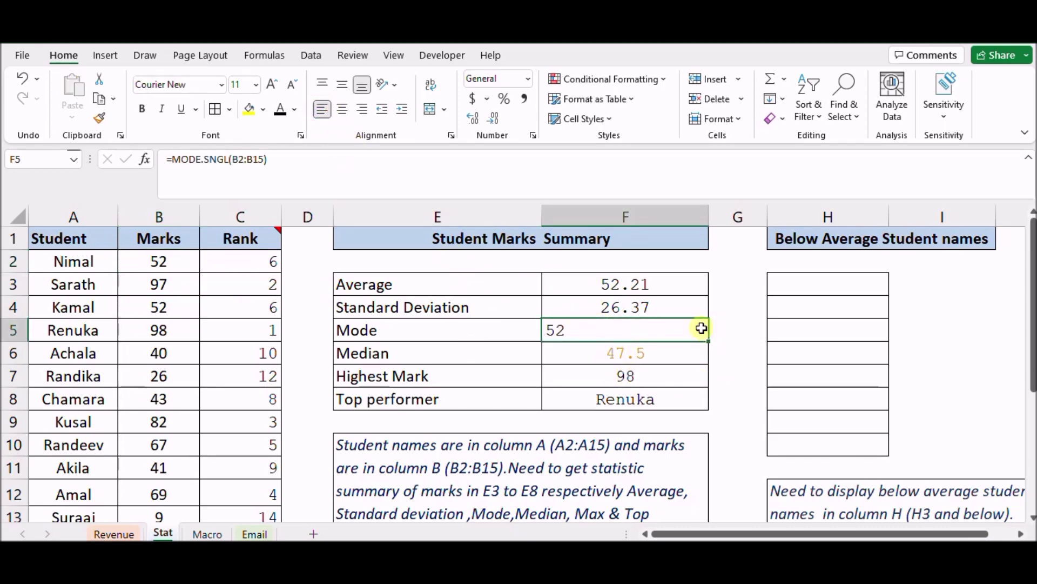
scroll(646, 375, "down", 1)
Step: Scroll right to the J3 instruction box and copy its below-average student names text
scroll(646, 375, "up", 1)
scroll(609, 388, "down", 1)
scroll(611, 396, "up", 1)
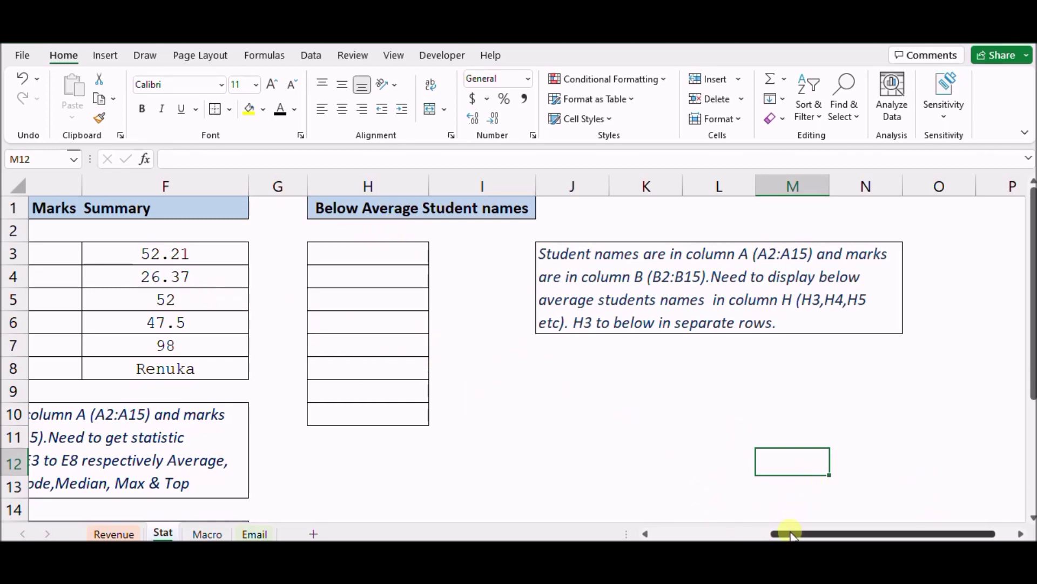
left_click_drag(789, 534, 754, 533)
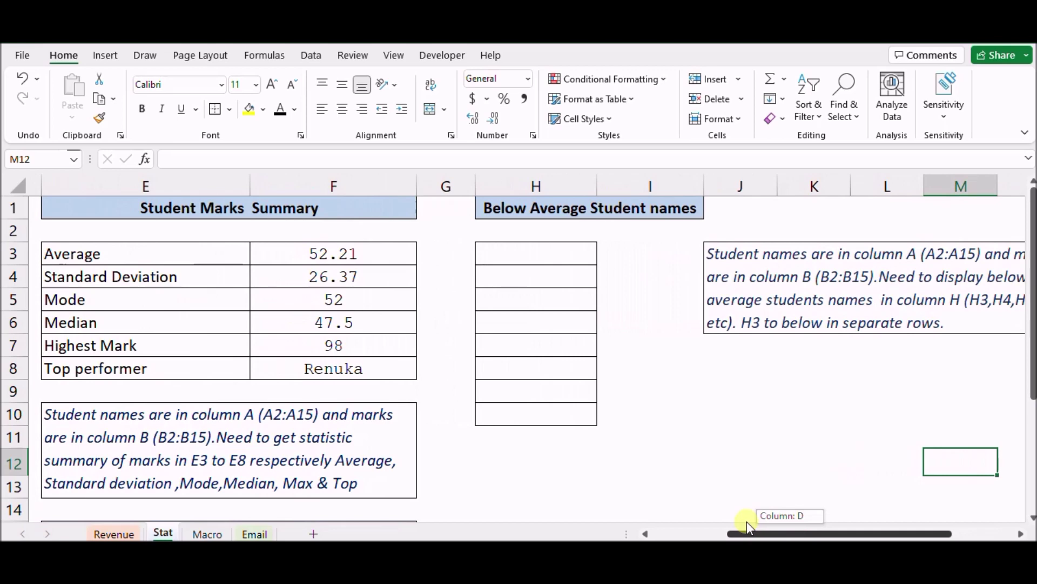
left_click_drag(755, 527, 607, 512)
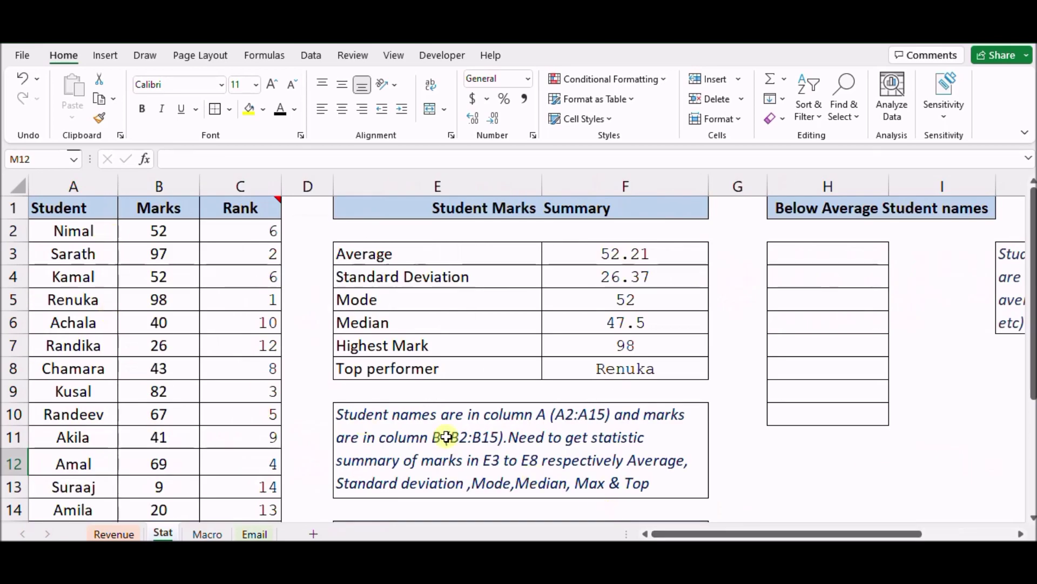
left_click_drag(895, 535, 969, 534)
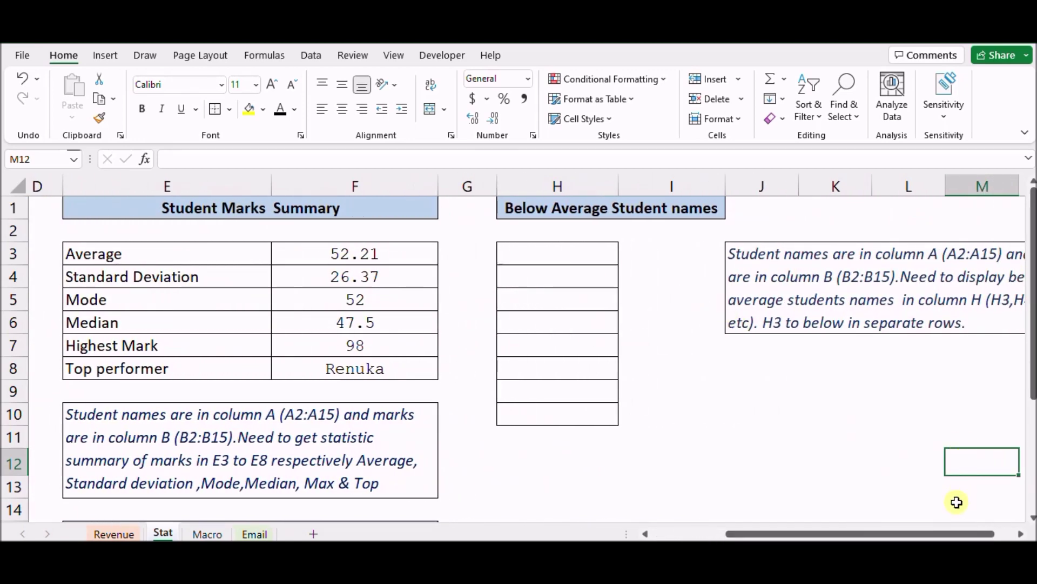
left_click_drag(937, 534, 983, 535)
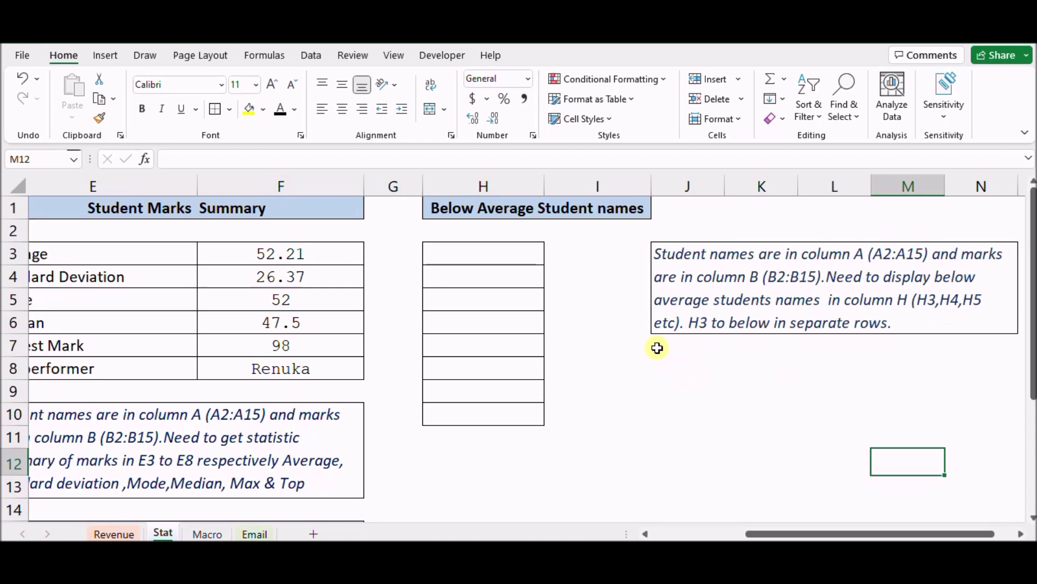
left_click(704, 316)
key("ctrl+c")
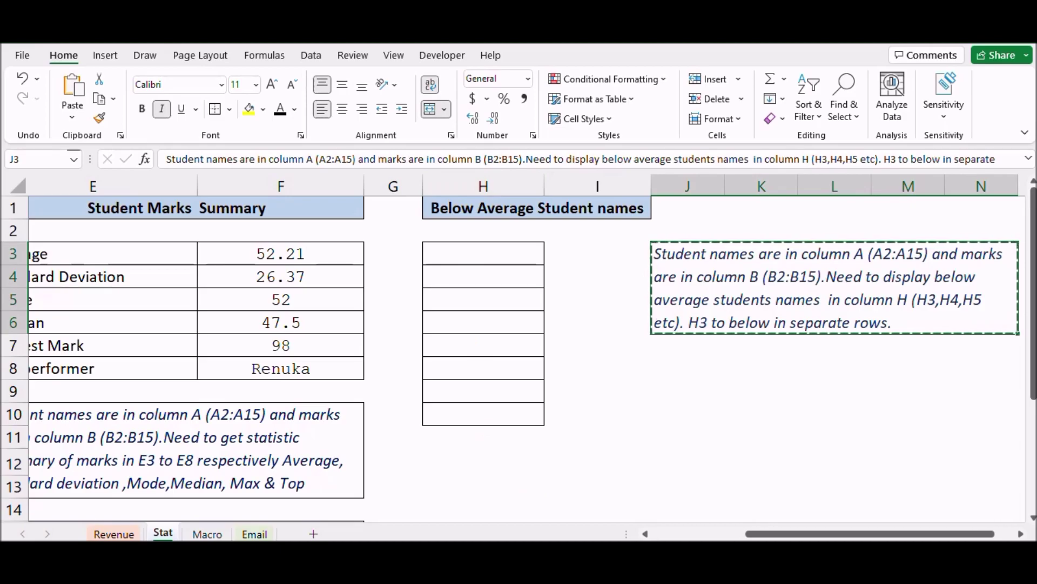
left_click(710, 459)
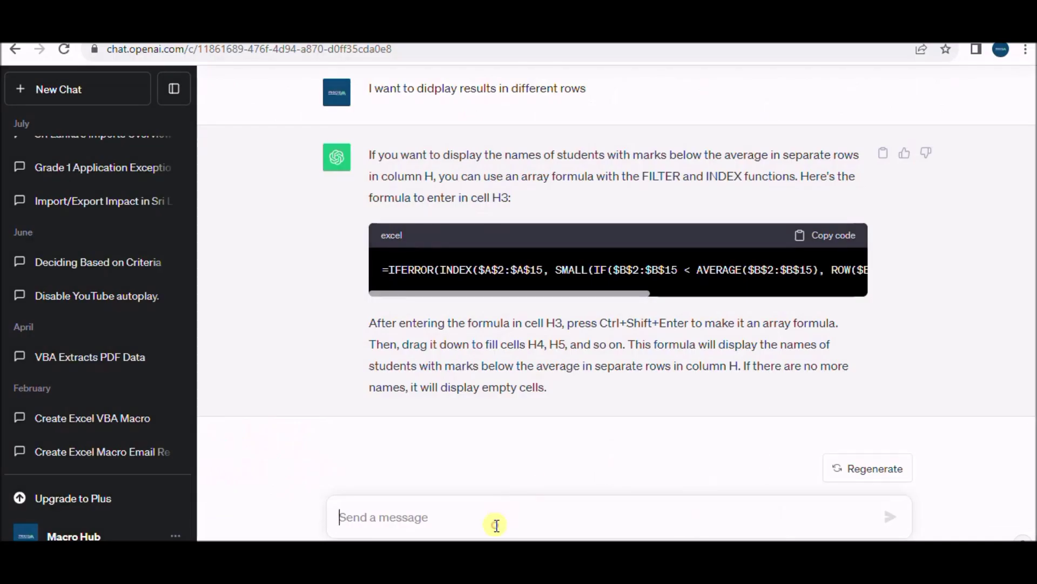
Step: Send the pasted below-average names instruction to ChatGPT and select its IFERROR/INDEX/SMALL array formula
key("ctrl+v")
key("BackSpace")
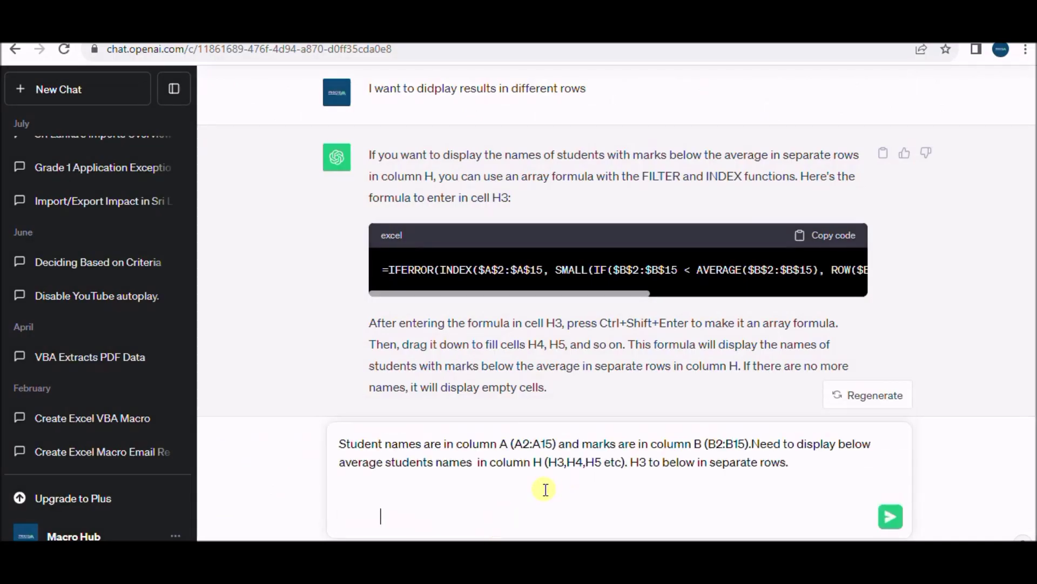
key("shift+Return")
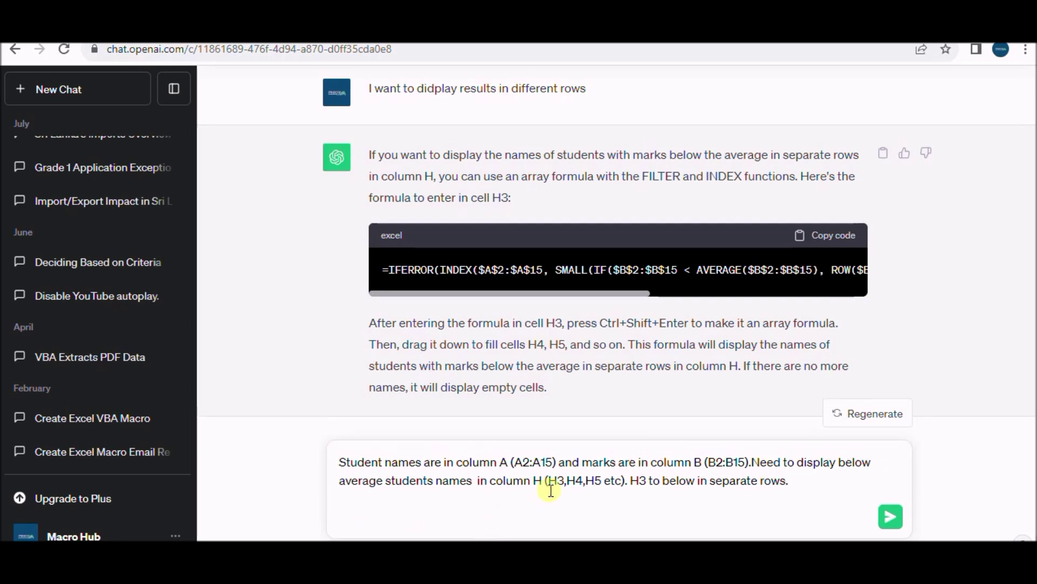
key("BackSpace")
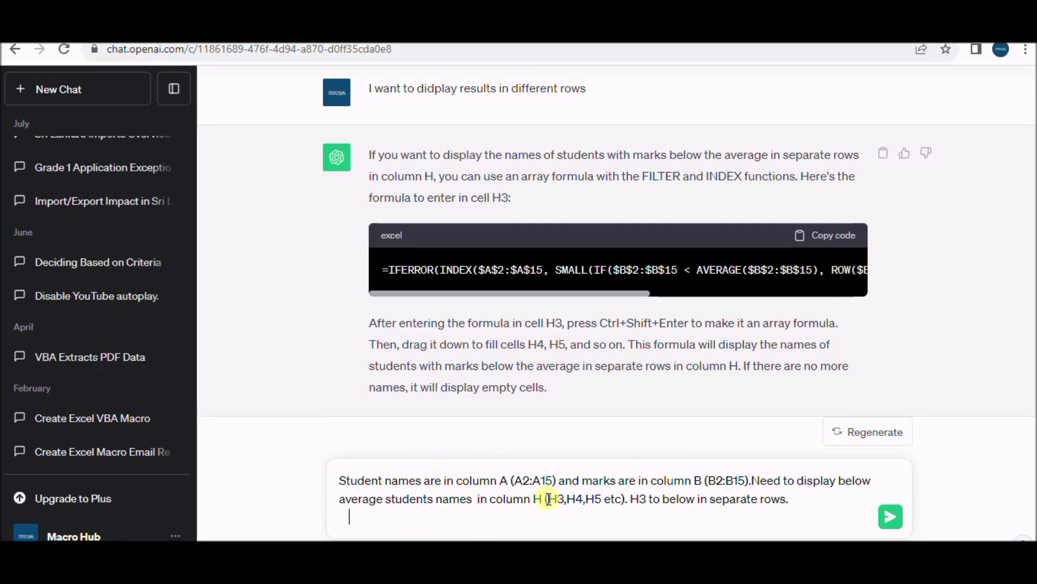
key("BackSpace")
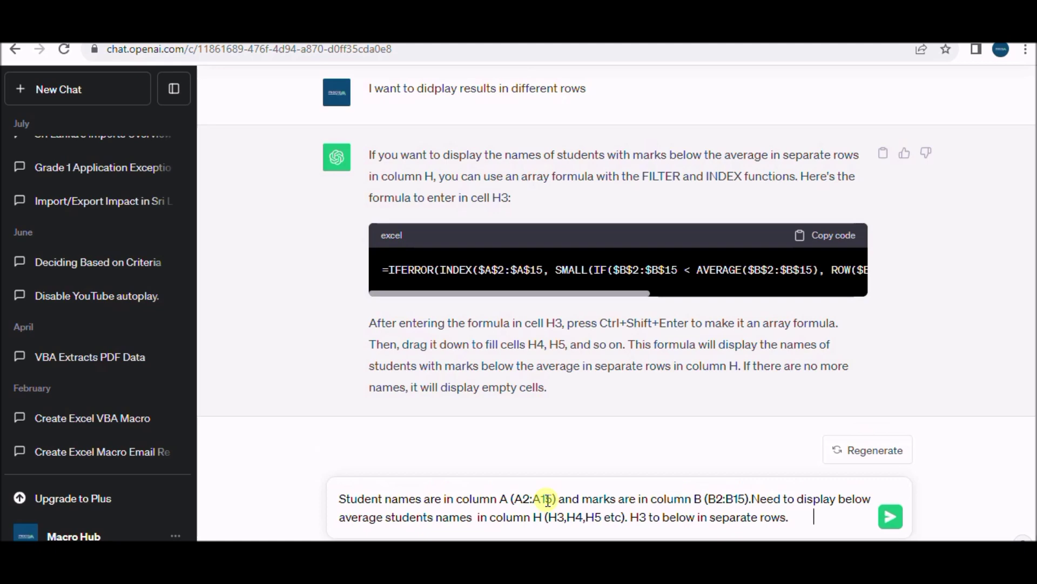
left_click(893, 517)
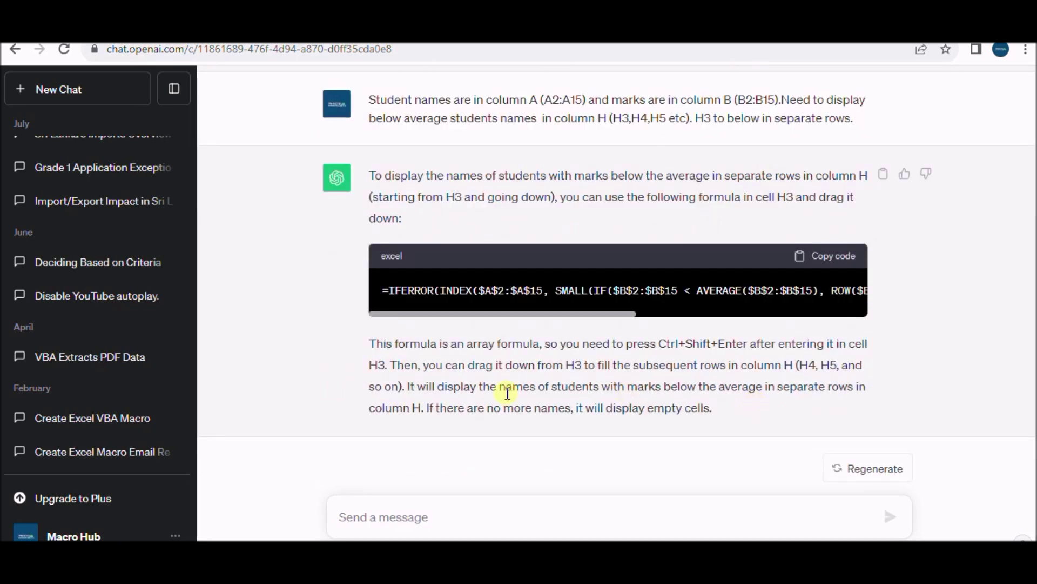
left_click_drag(390, 290, 875, 256)
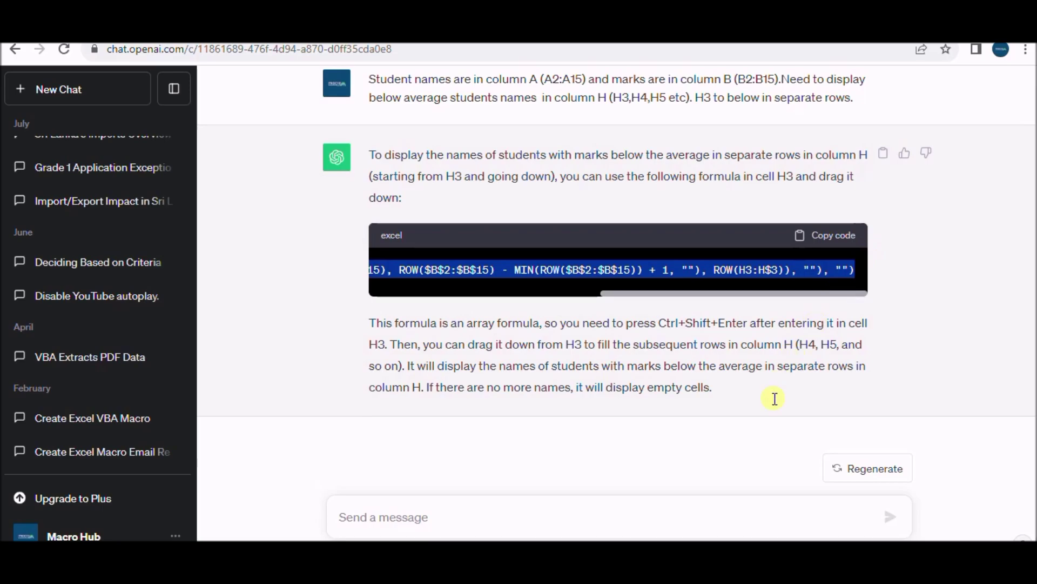
key("alt+Tab")
Step: Paste ChatGPT's IFERROR/INDEX/SMALL formula into H3 and confirm it, though H3 stays blank
left_click(481, 257)
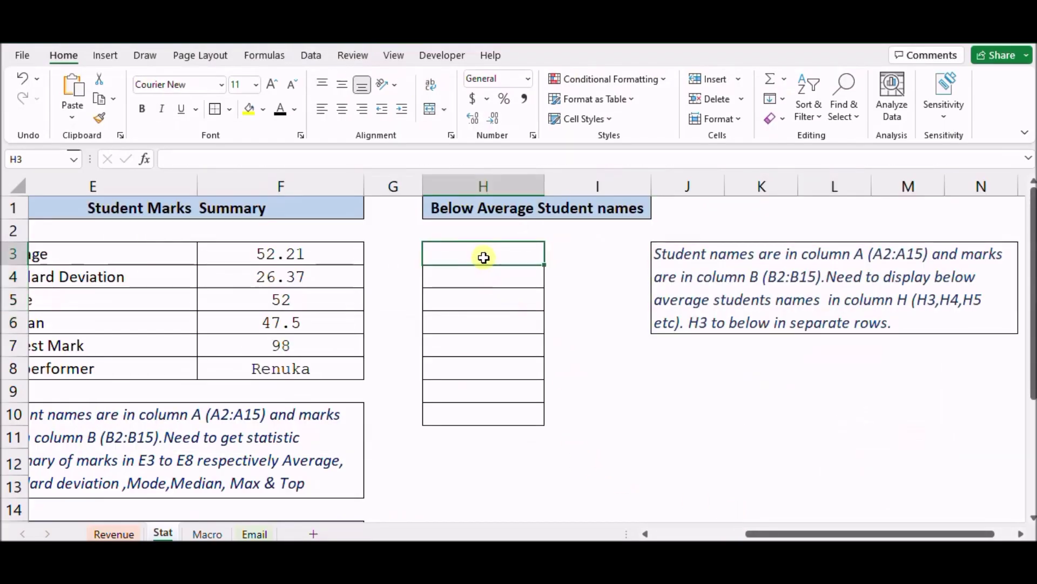
key("ctrl+v")
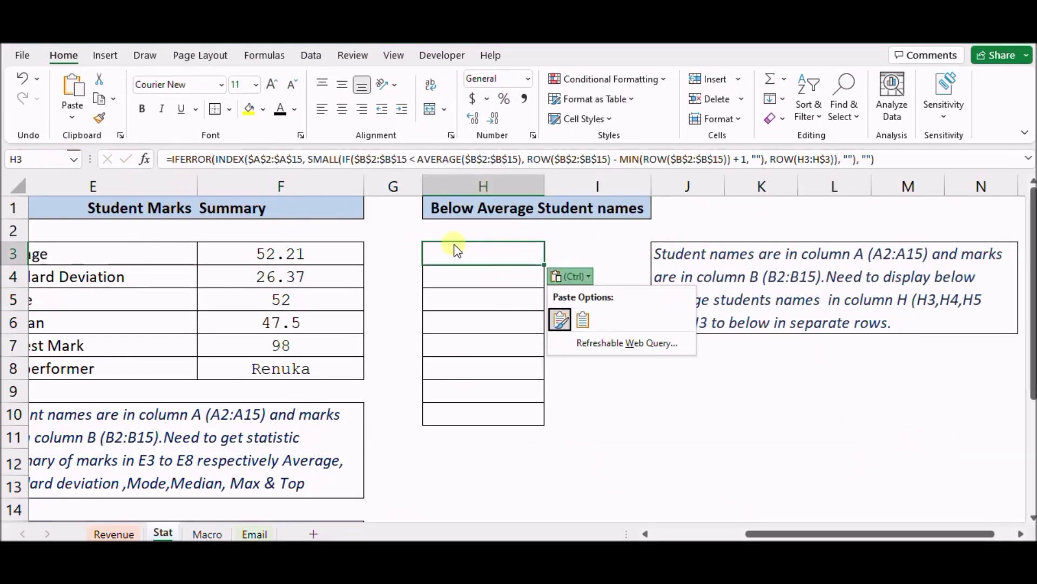
left_click(894, 157)
left_click(889, 160)
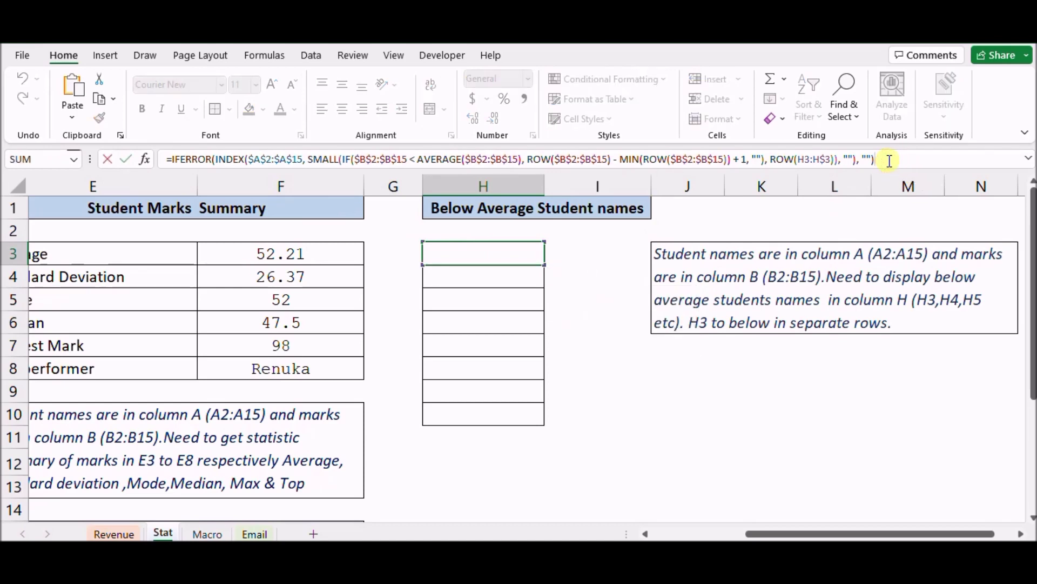
key("Return")
left_click(458, 253)
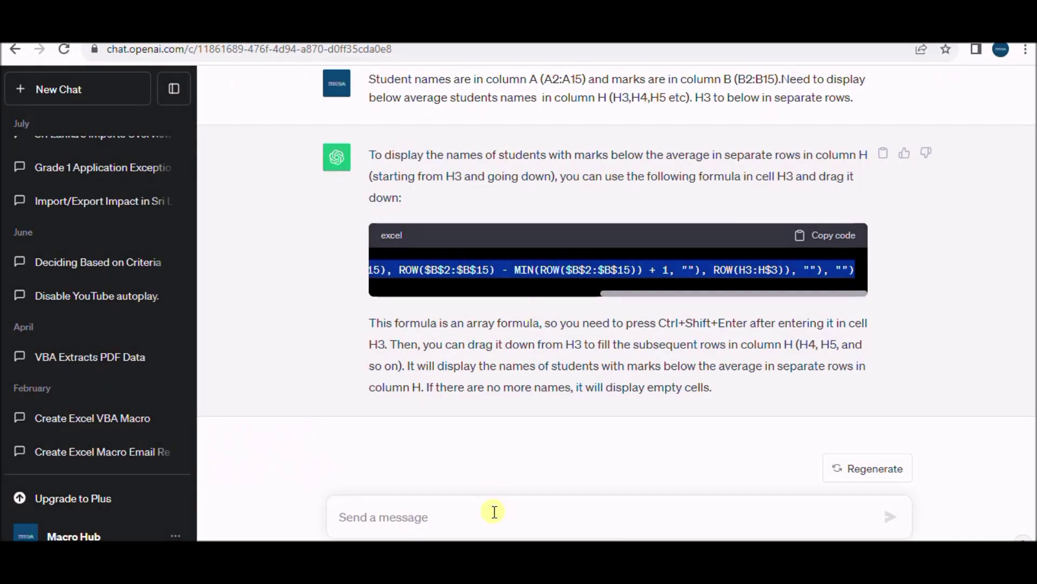
Step: Tell ChatGPT 'This formula not giving a value' and select its revised IFERROR formula
left_click(494, 512)
type("This formula n")
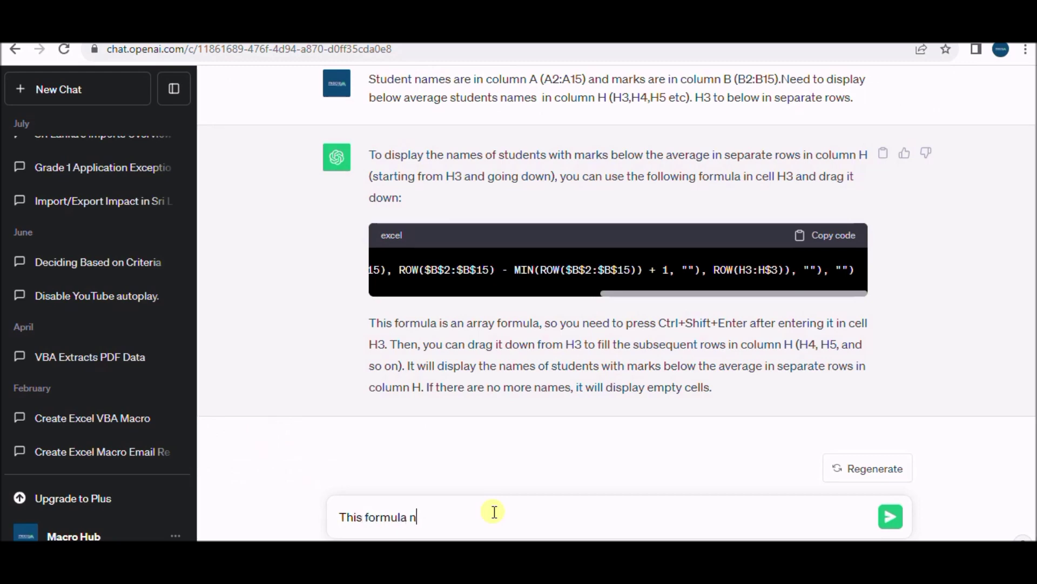
type("vi")
type("lue")
key("Return")
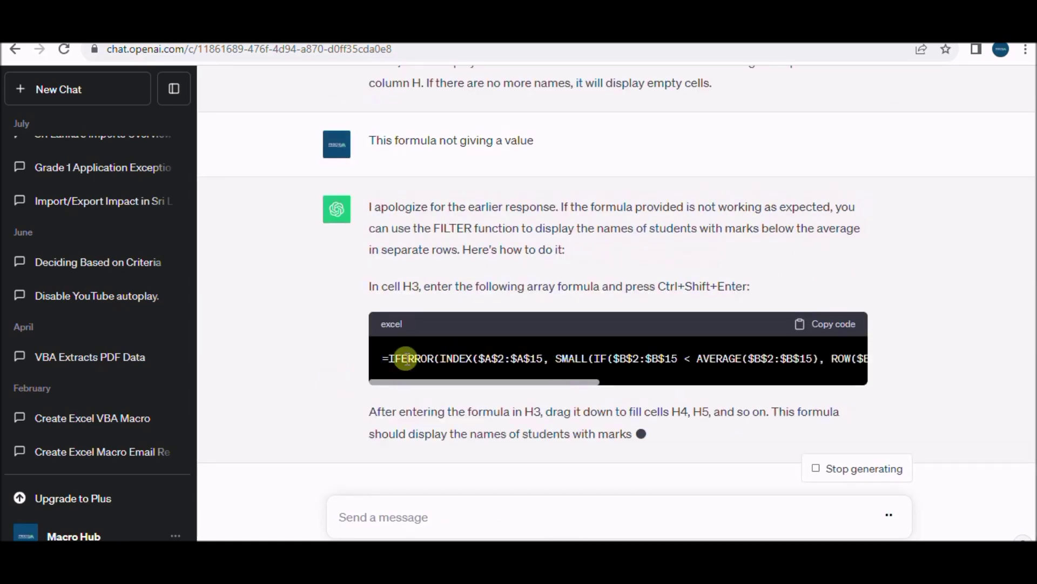
left_click_drag(554, 367, 380, 283)
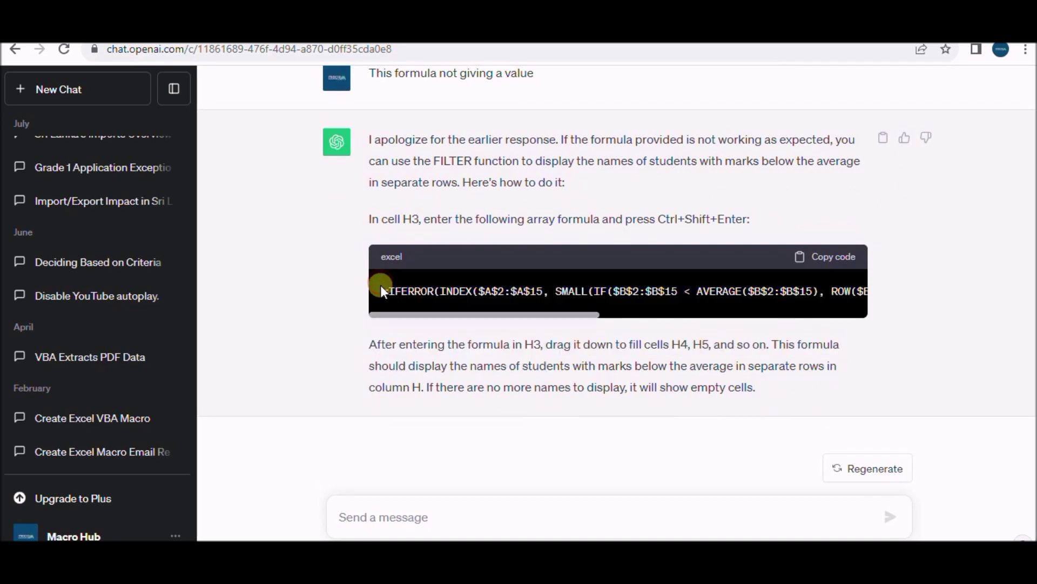
left_click_drag(381, 284, 897, 279)
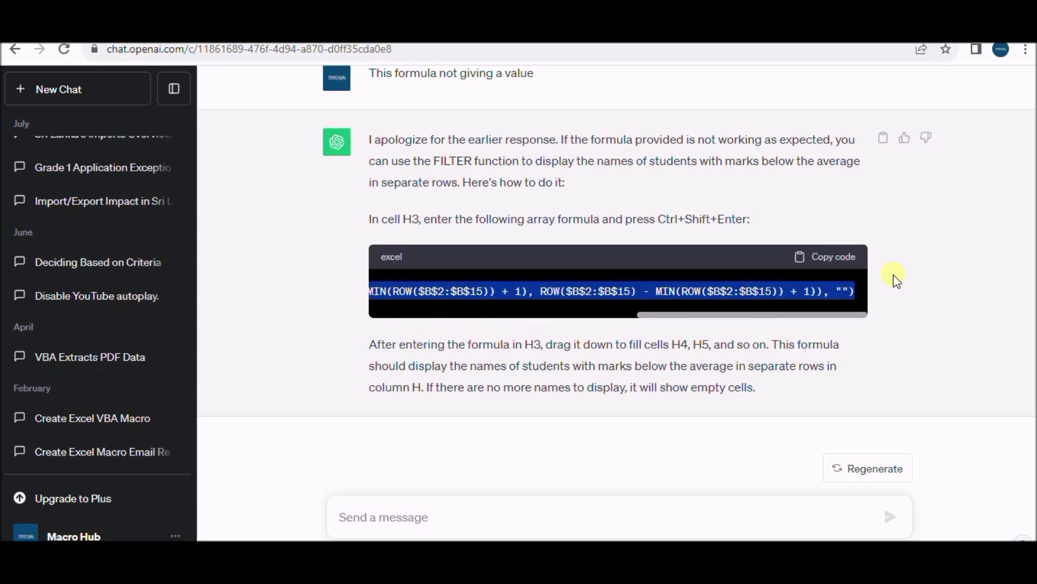
key("alt+Tab")
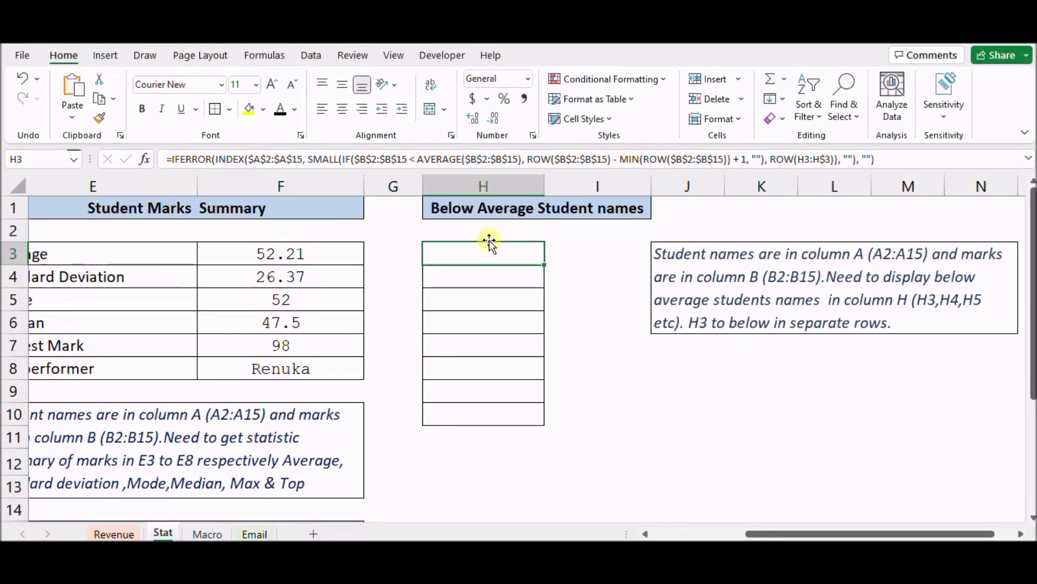
Step: Paste the revised formula into H3 so column H lists the below-average names Nimal through Chanaka
key("ctrl+v")
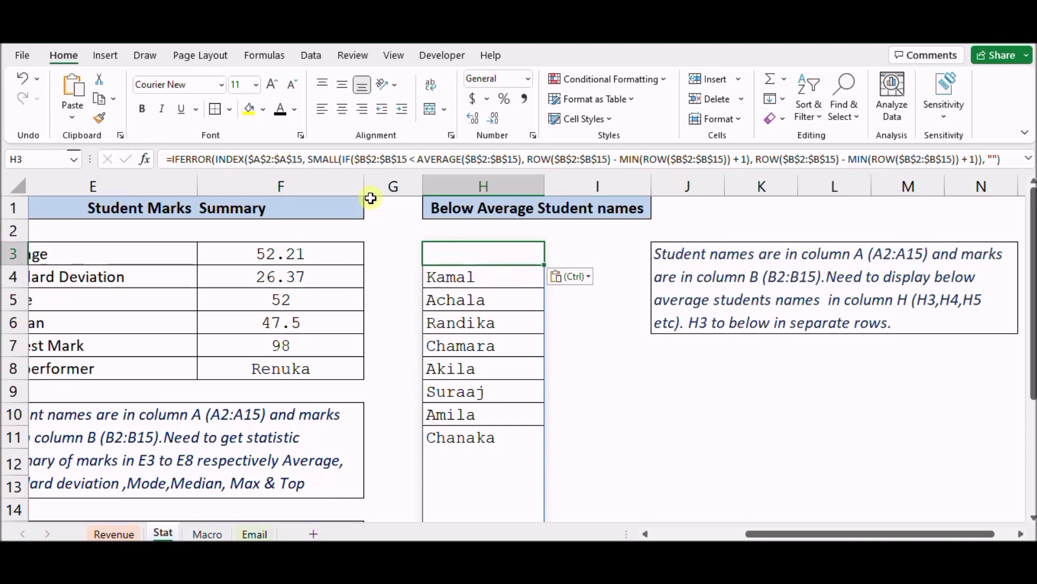
left_click(638, 349)
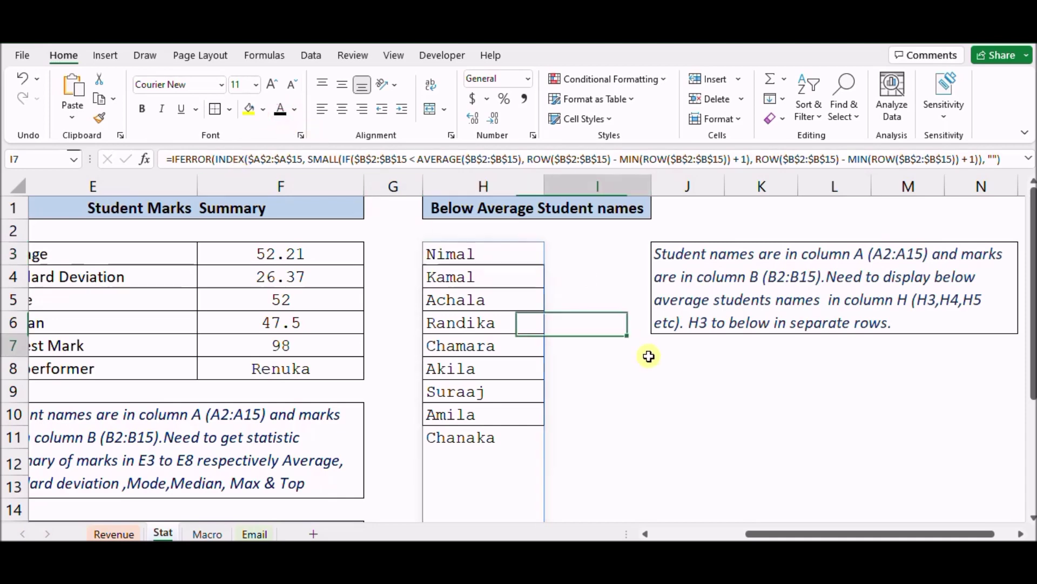
left_click_drag(802, 532, 717, 532)
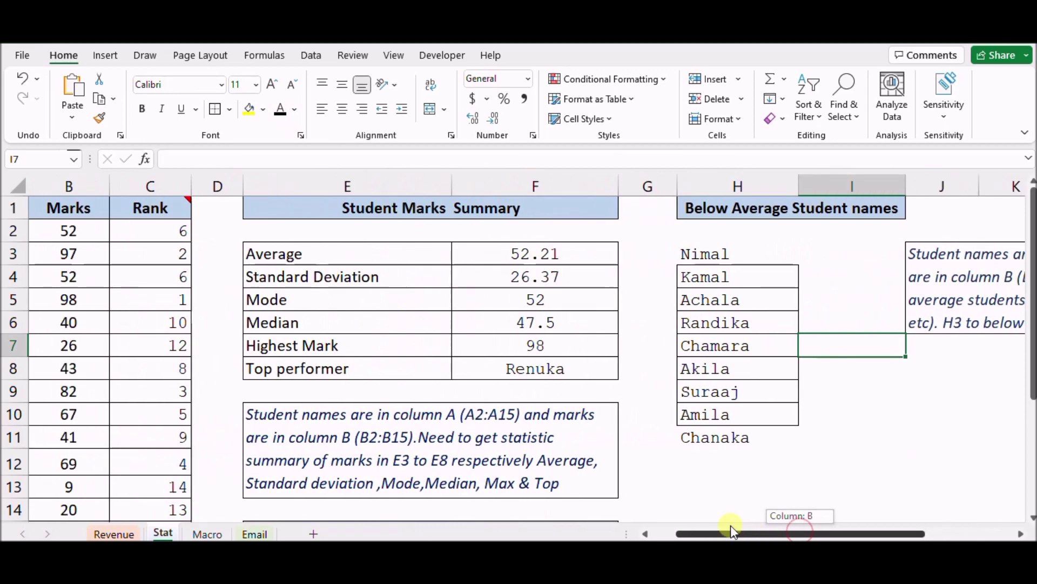
left_click_drag(762, 255, 746, 435)
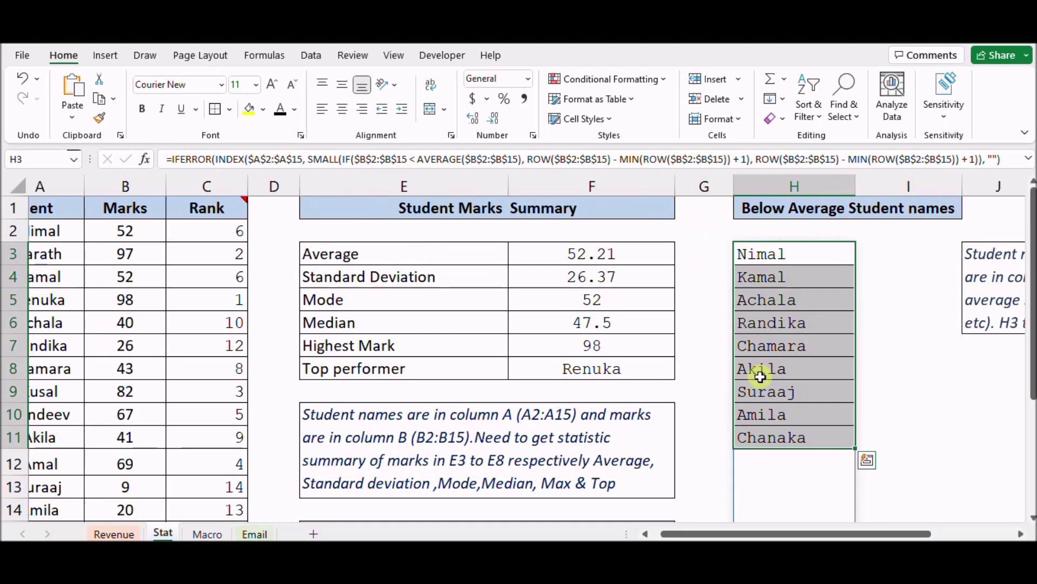
left_click_drag(767, 534, 750, 534)
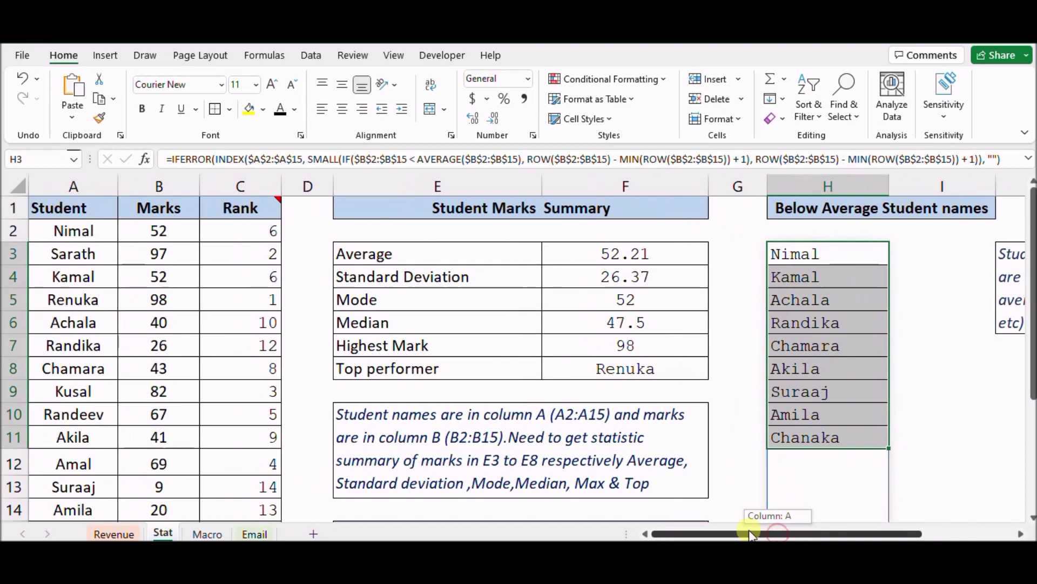
double_click(806, 254)
double_click(806, 254)
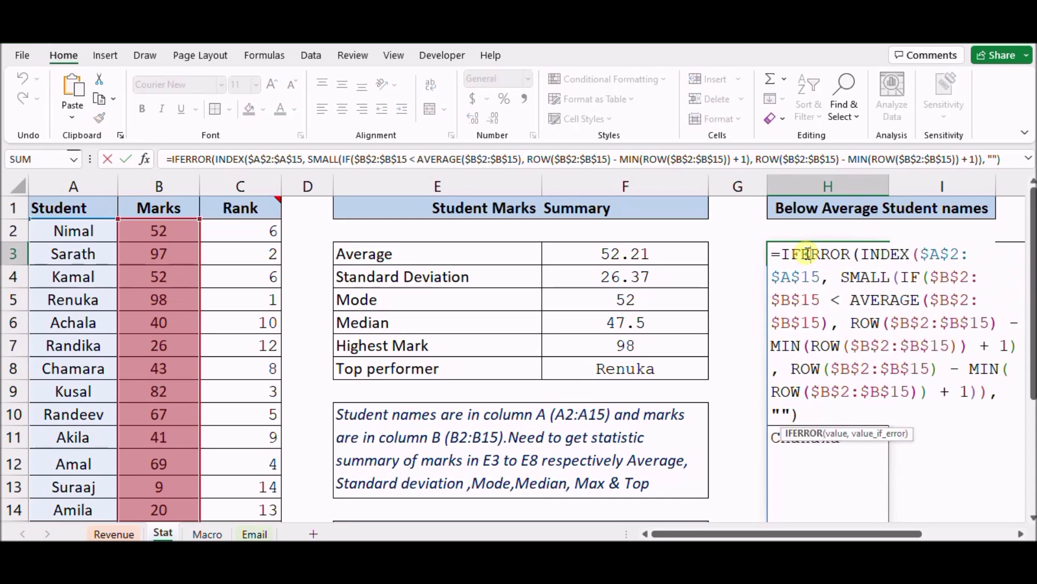
scroll(682, 381, "down", 2)
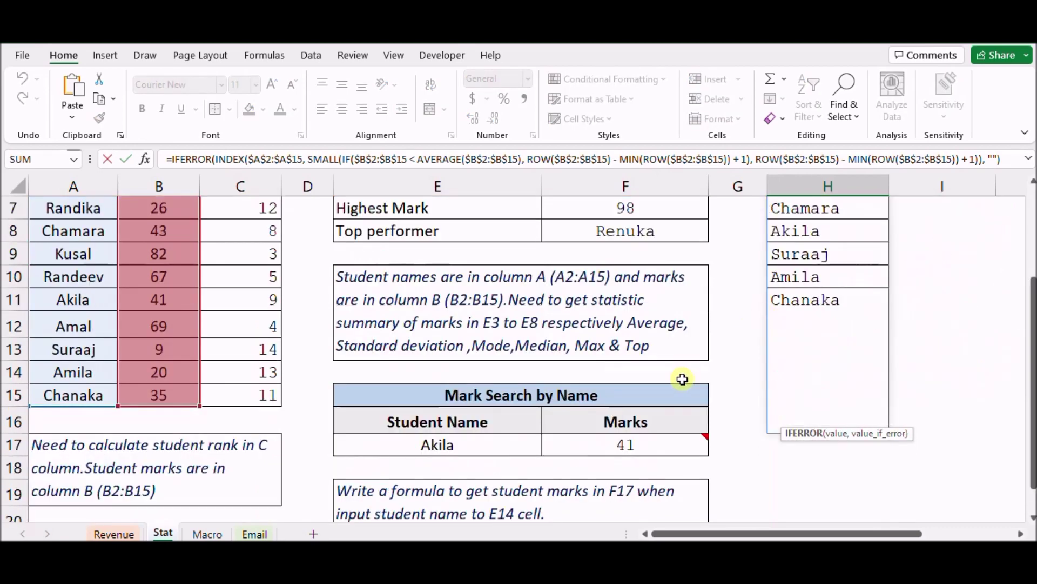
scroll(683, 380, "up", 2)
key("Return")
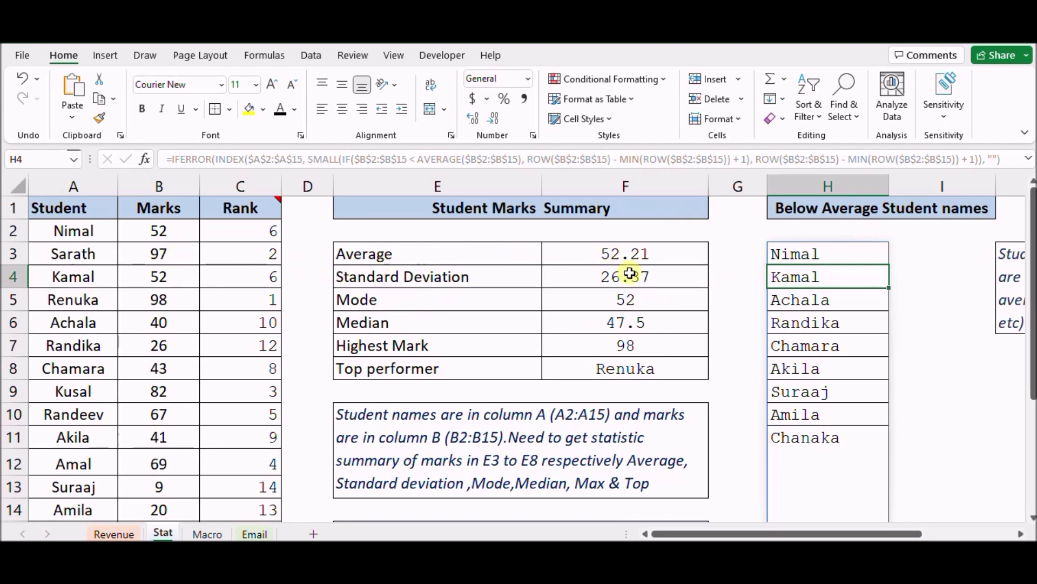
Step: Check the formulas behind the listed names in H5 and H3
left_click(793, 301)
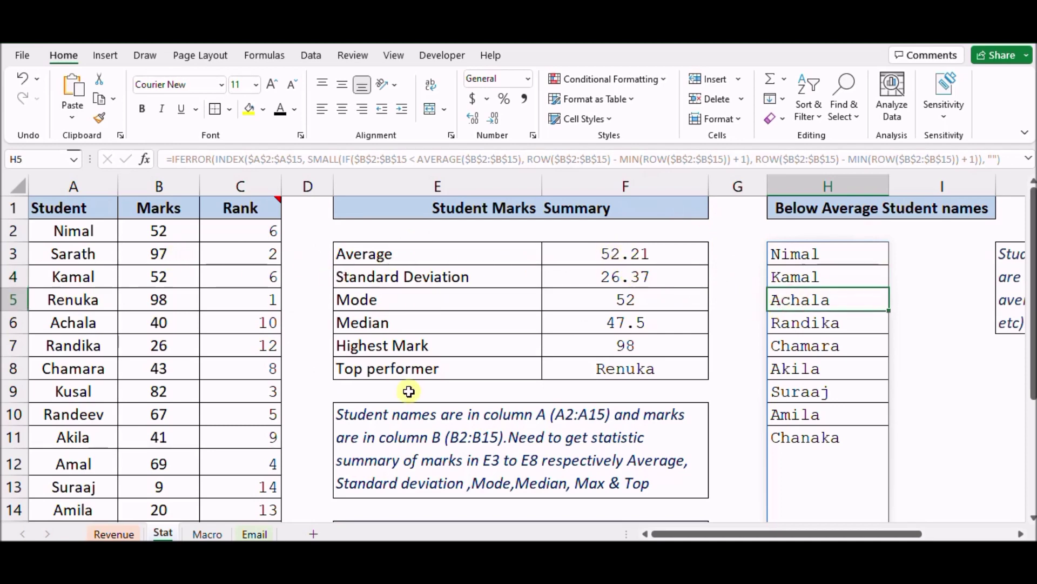
scroll(81, 411, "down", 1)
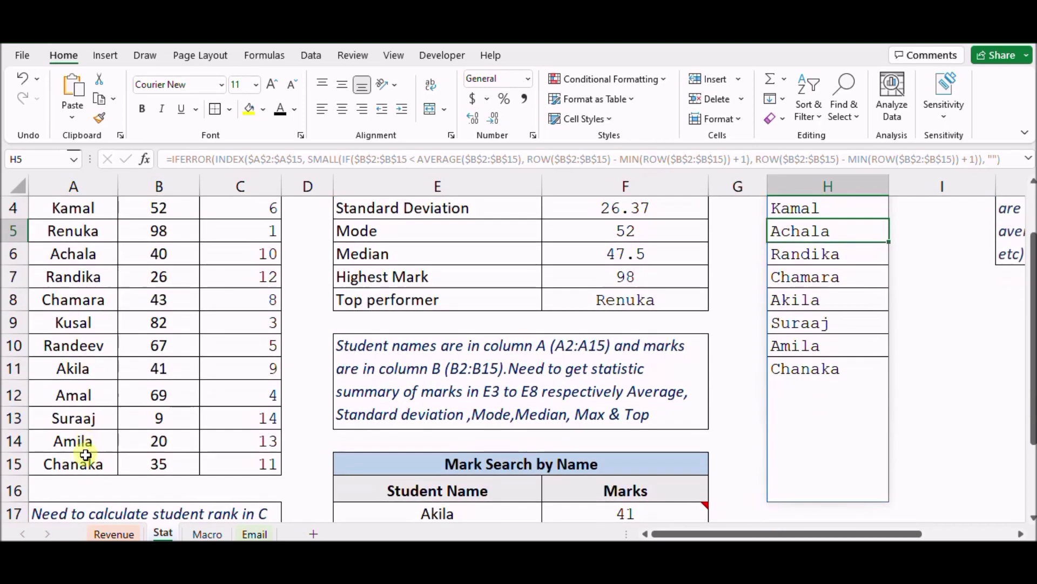
scroll(86, 437, "up", 1)
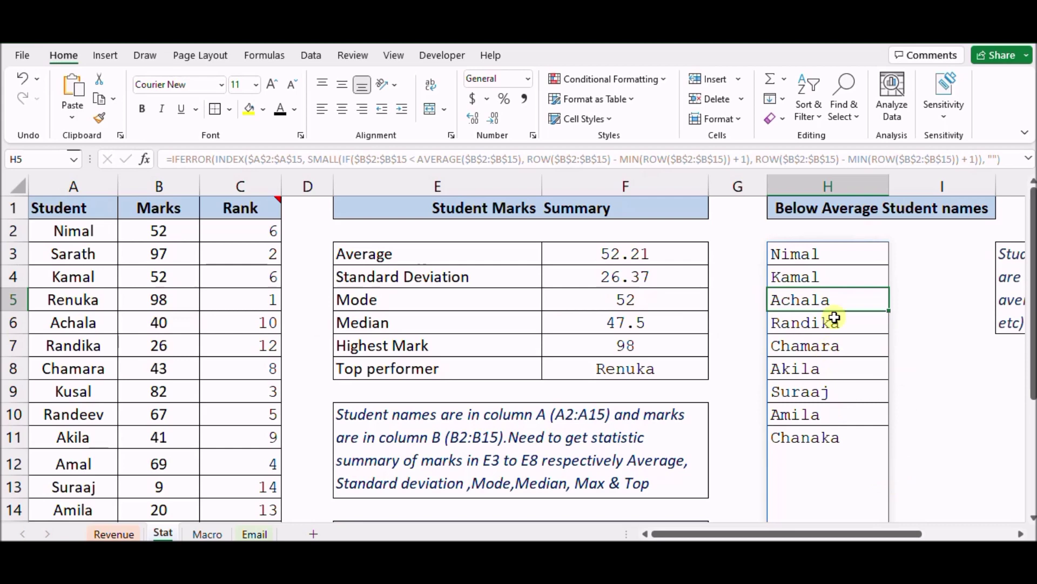
left_click_drag(824, 534, 955, 521)
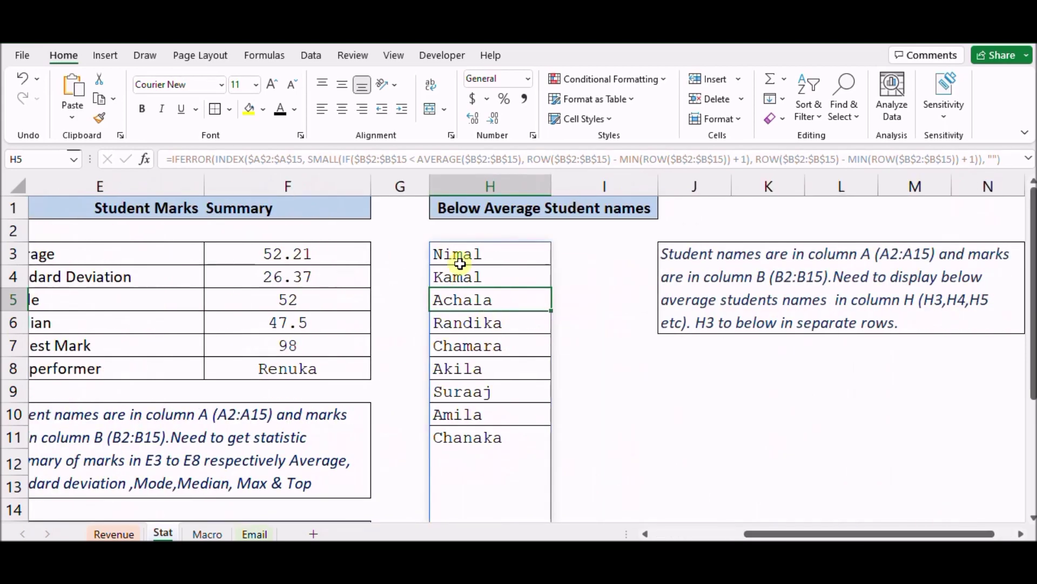
left_click(489, 254)
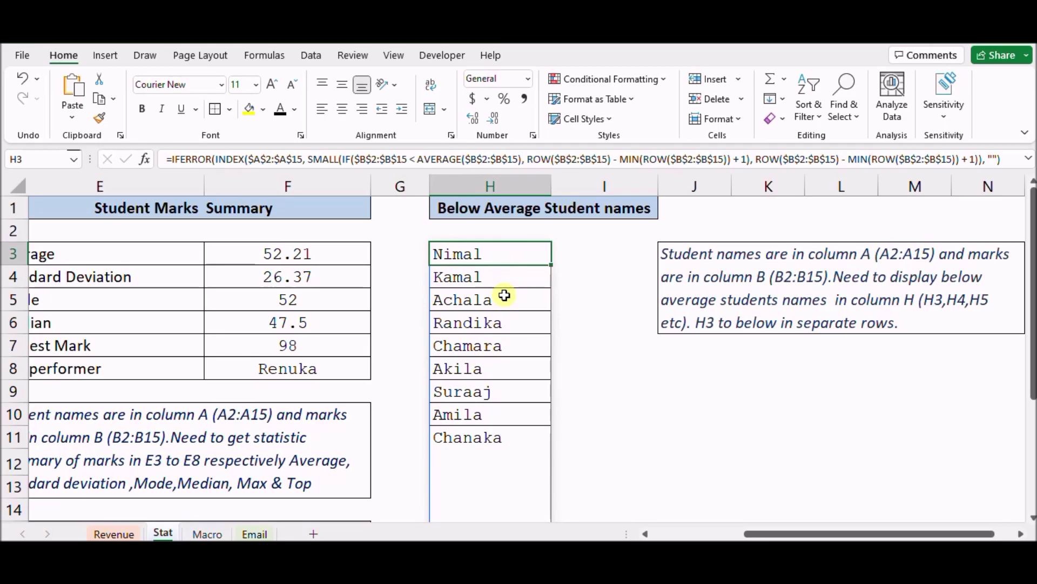
key("alt+Tab")
Step: Ask ChatGPT to 'Simplify above formula using filter function' and select the returned FILTER formula
scroll(503, 294, "right", 5)
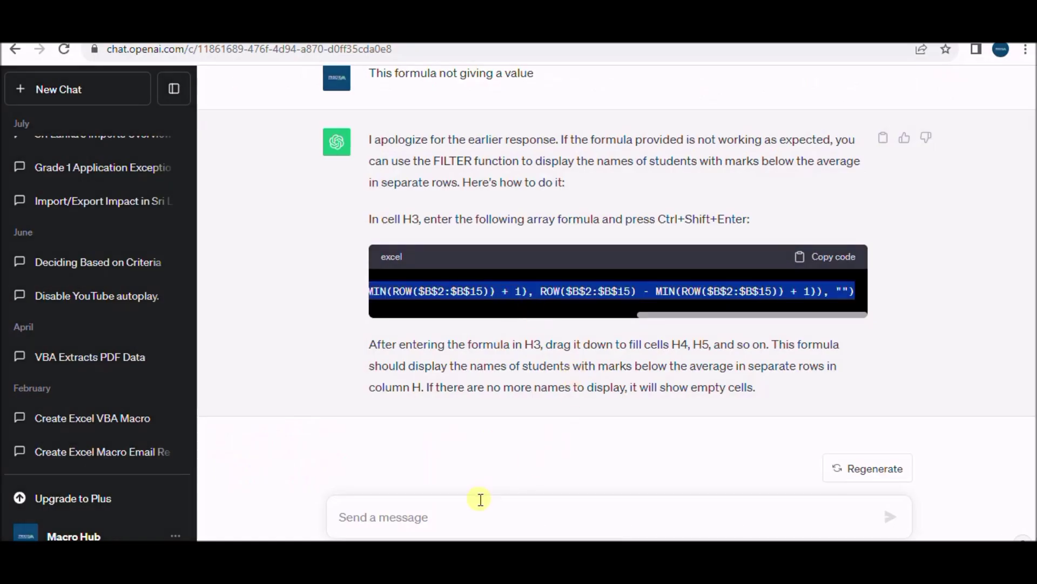
left_click(434, 523)
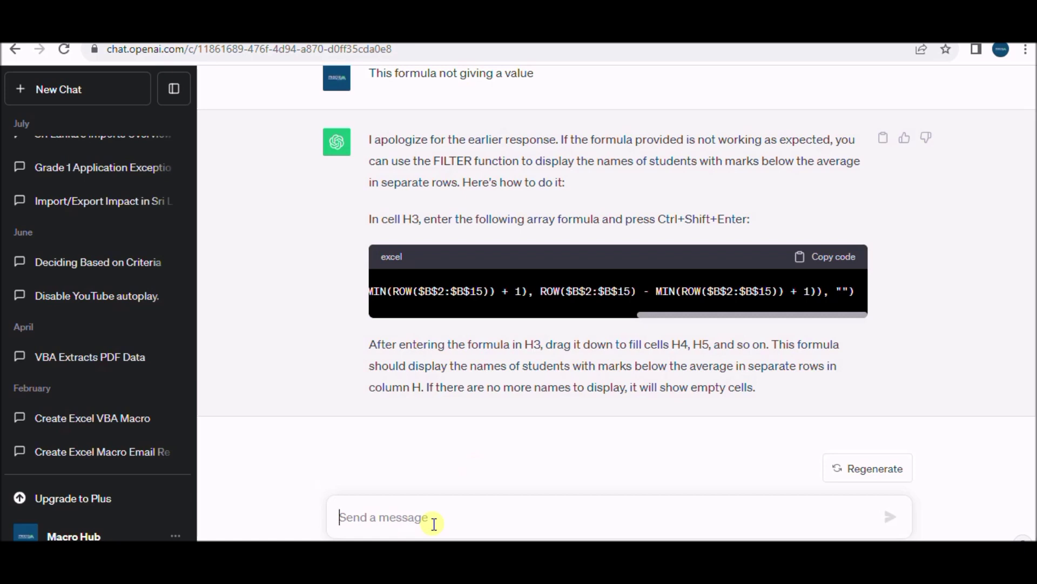
type("Si")
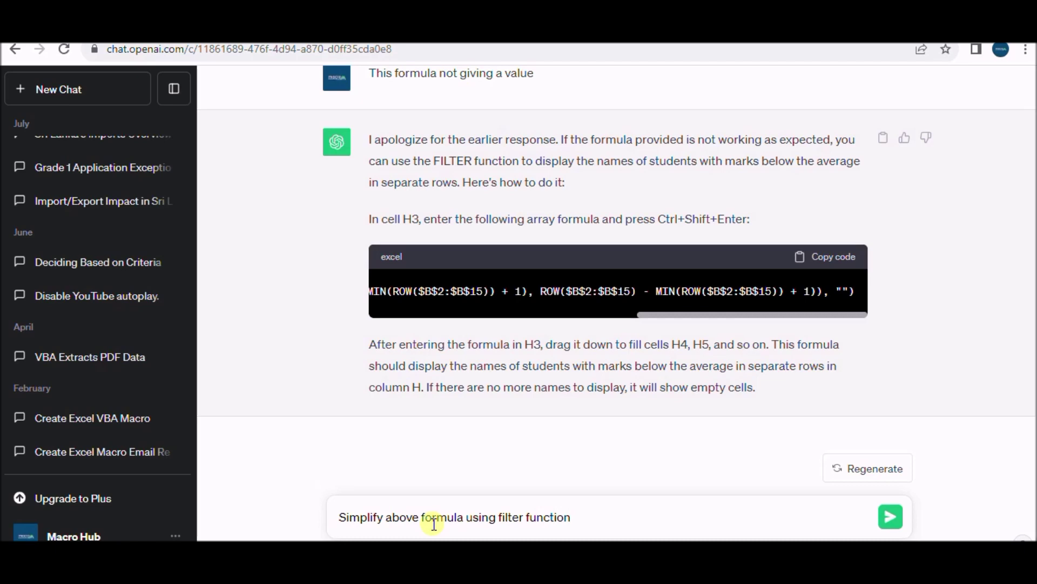
key("Return")
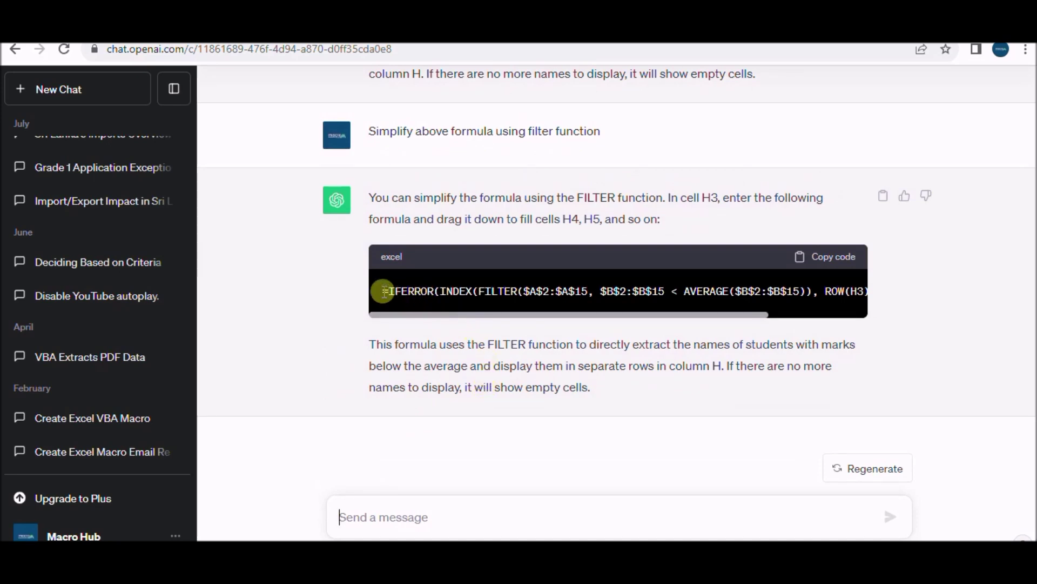
left_click_drag(382, 291, 871, 306)
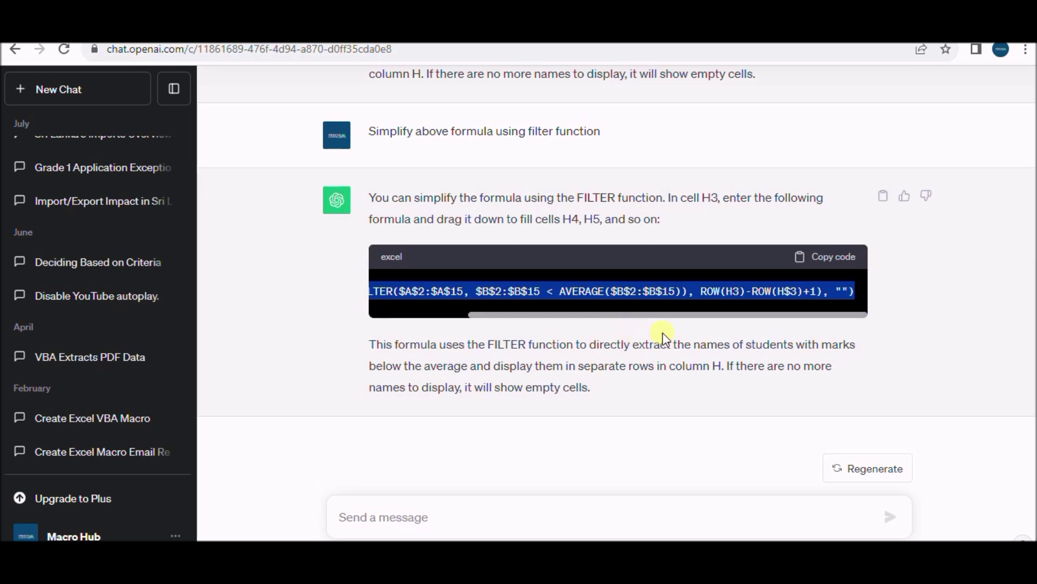
key("alt+Tab")
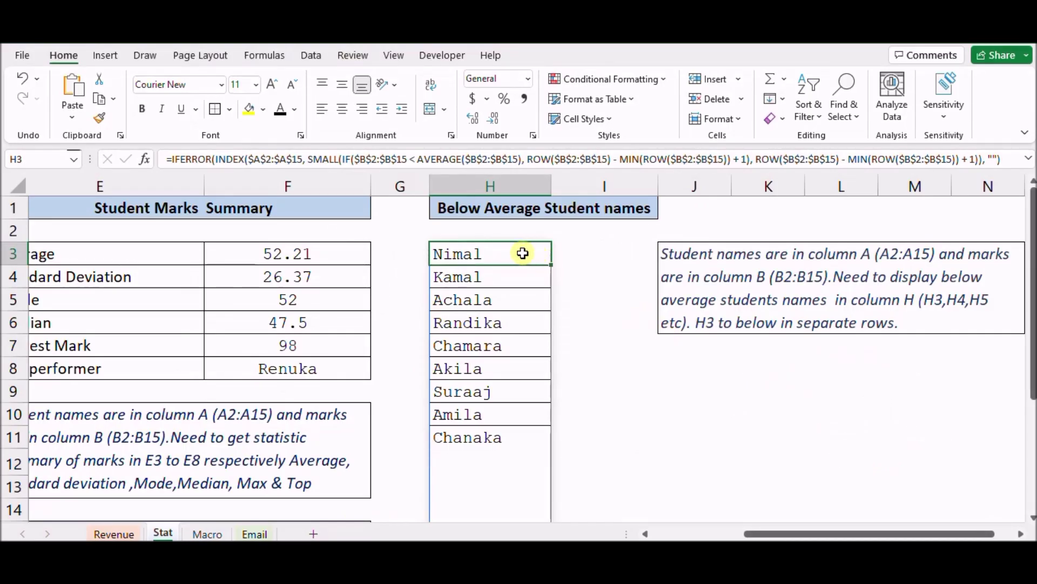
Step: Paste the FILTER-based formula into H3 and fill it down column H to H12
type("=IFERROR(INDEX(FILTER($A$2:$A$15, $B$2:$B$15 < AVERAGE($B$2:$B$15)), ROW(H3)-ROW(H$3)+1), \"\")")
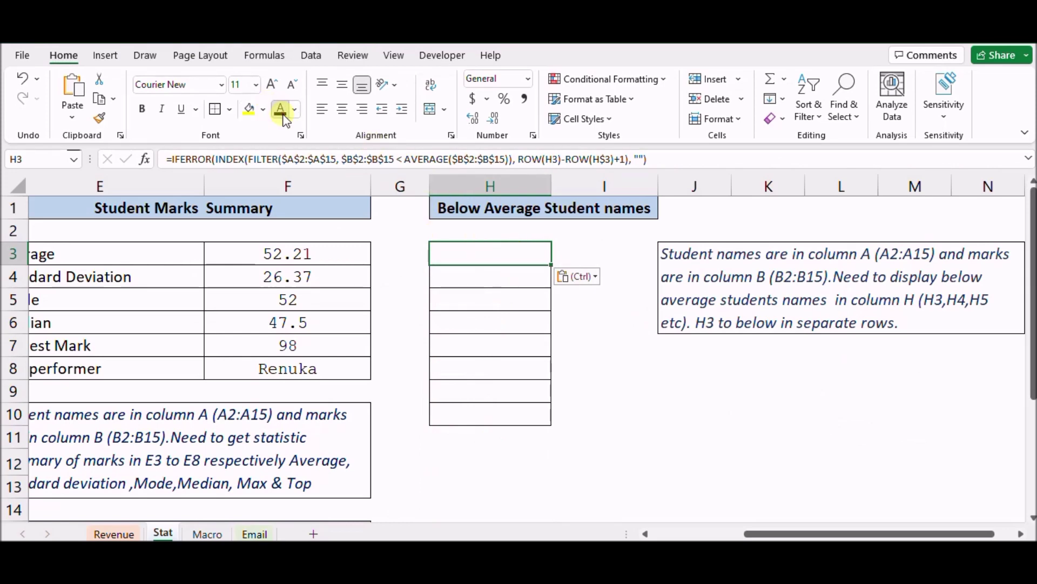
left_click_drag(550, 264, 528, 422)
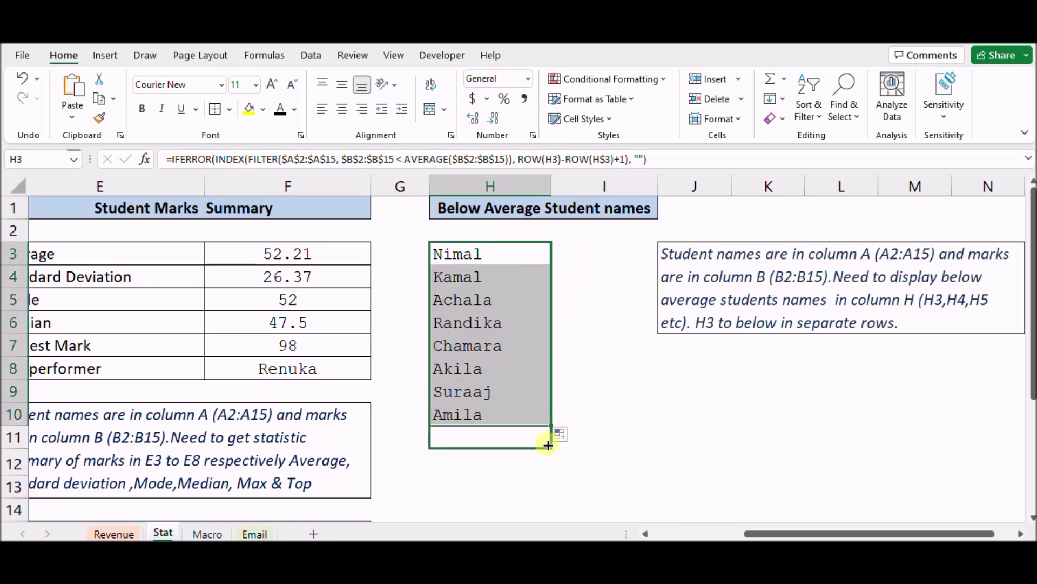
left_click_drag(550, 425, 548, 448)
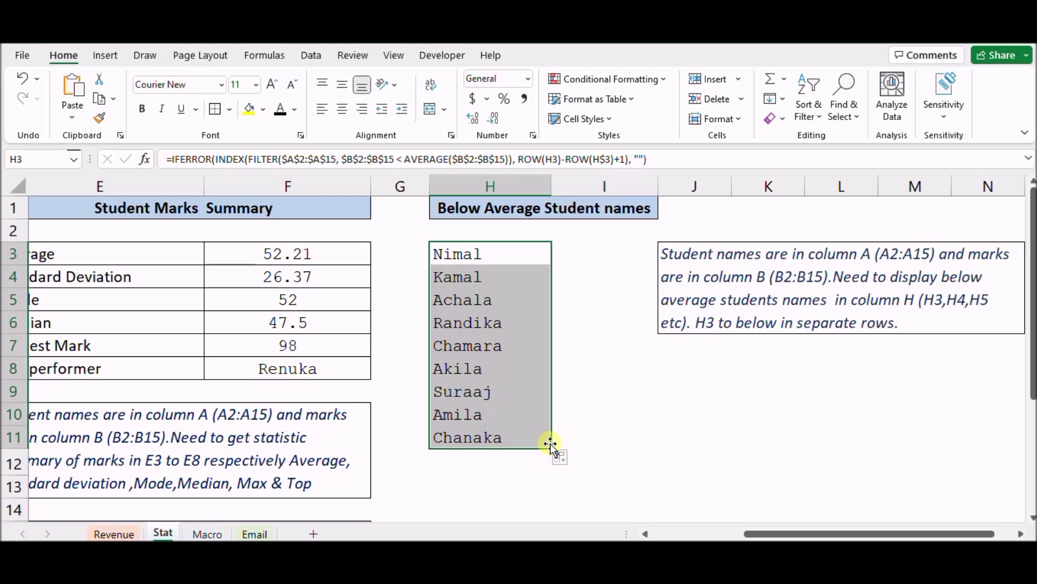
left_click_drag(550, 448, 555, 485)
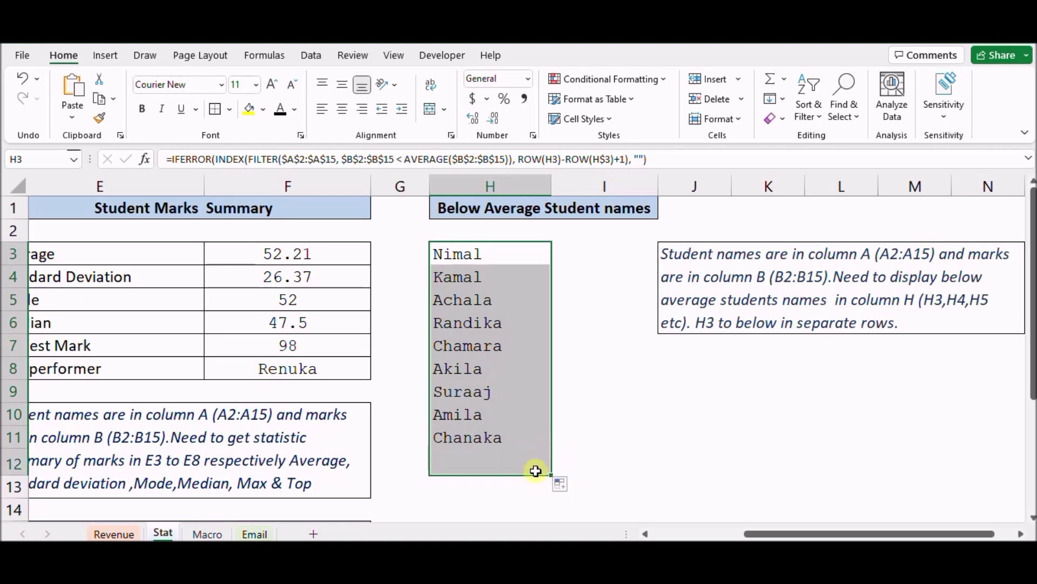
left_click(582, 315)
Step: Select the names in H3:H11, then clear the formula from H3
left_click_drag(479, 255, 487, 438)
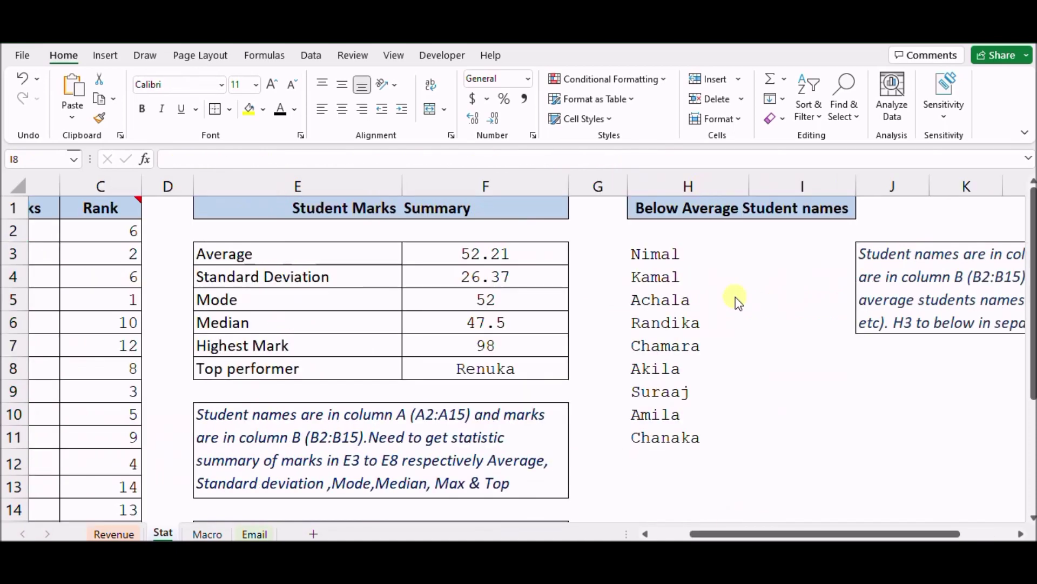
left_click(672, 255)
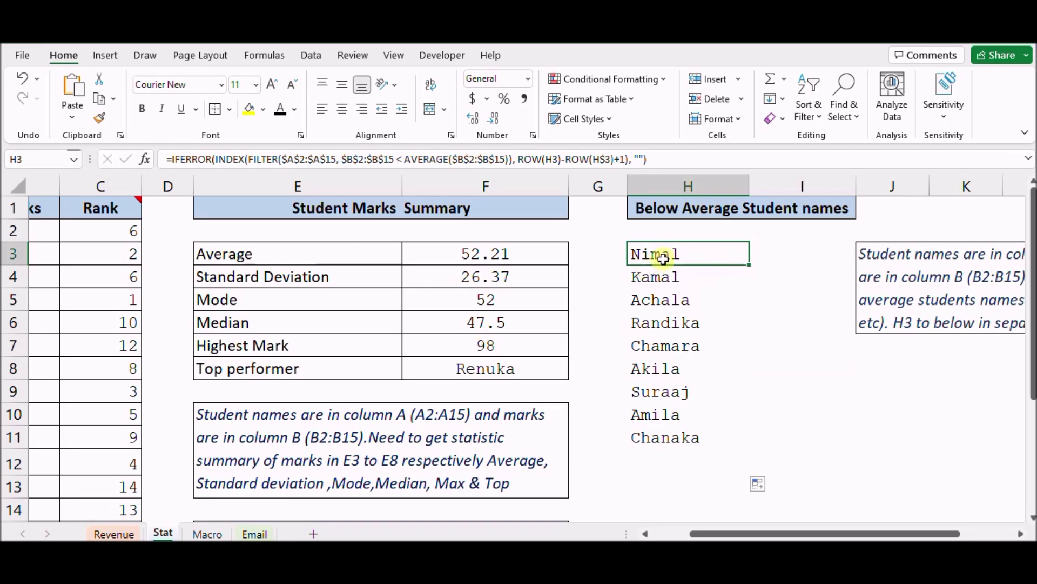
key("BackSpace")
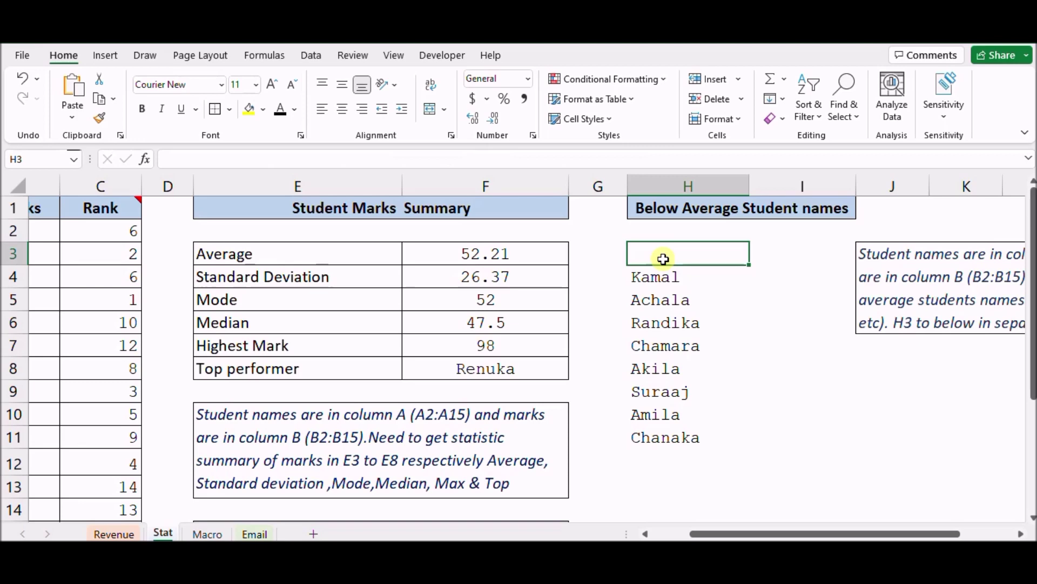
Step: Clear the remaining names from column H and paste the plain FILTER formula into H3
left_click_drag(663, 259, 700, 444)
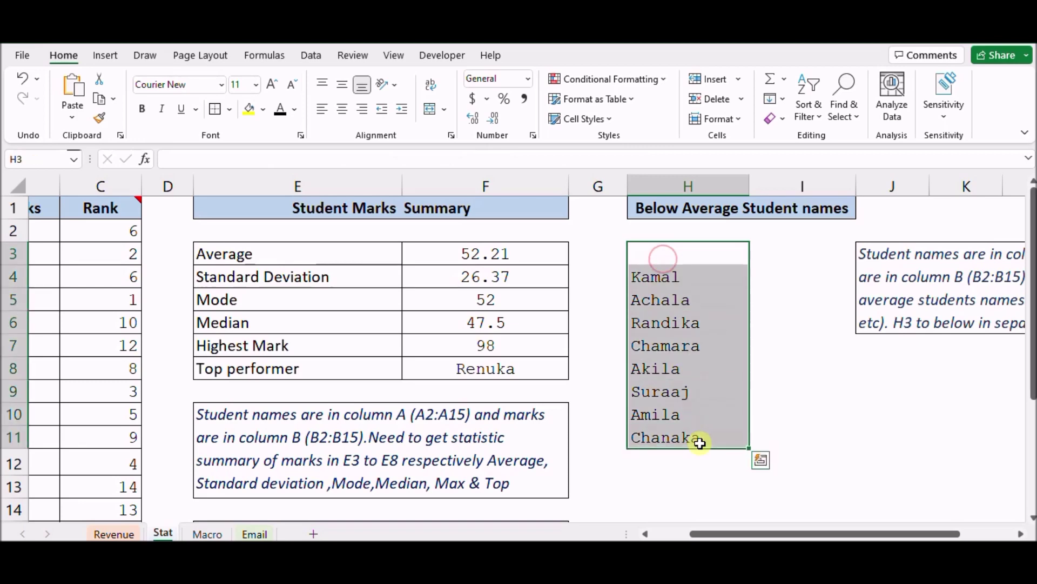
key("Delete")
left_click(653, 255)
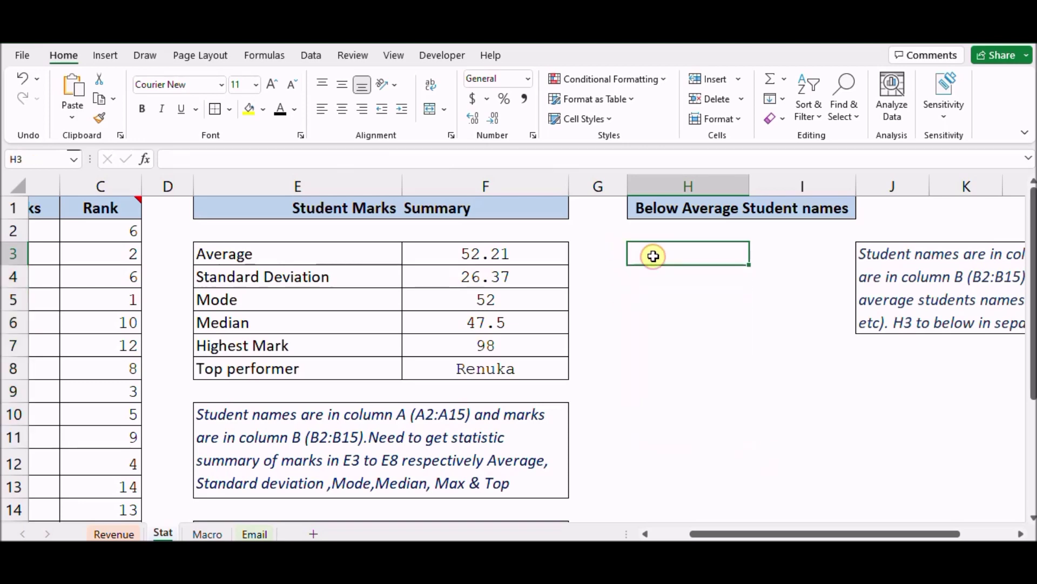
type("=FILTER(A2:A15, B2:B15 < AVERAGE(B2:B15))")
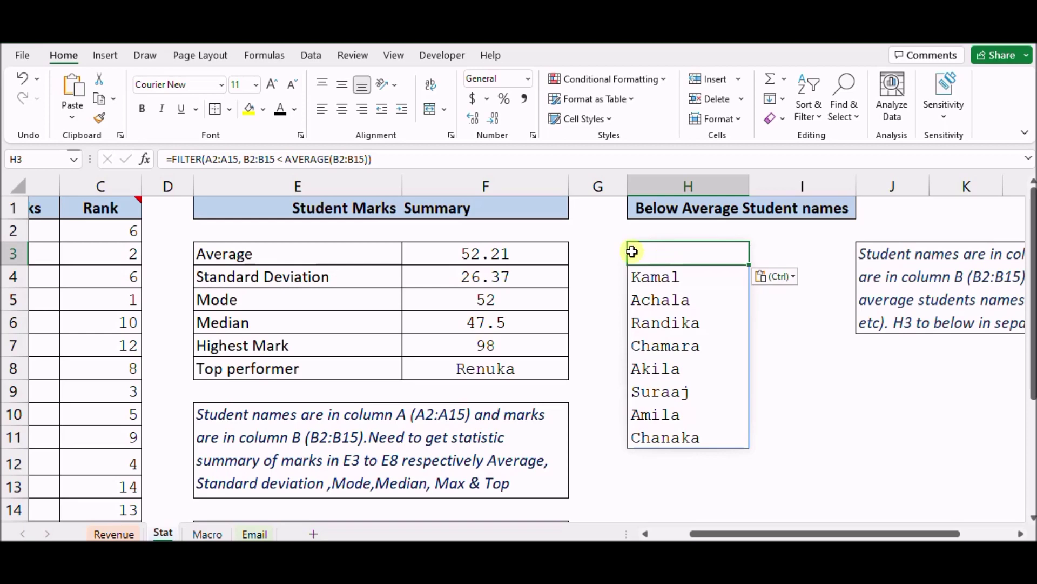
left_click(281, 109)
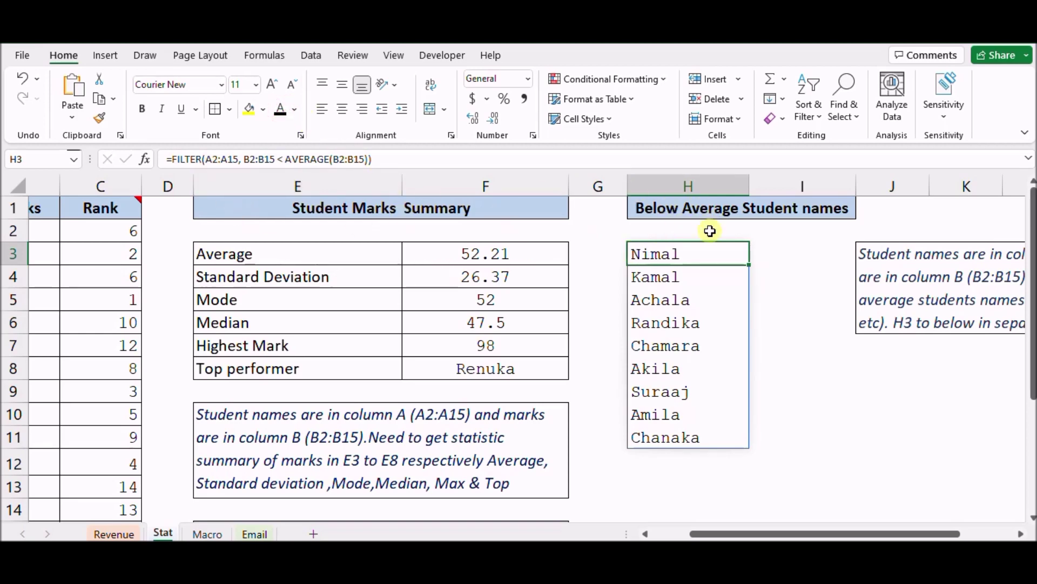
Step: Edit and commit =FILTER(A2:A15, B2:B15 < AVERAGE(B2:B15)) in H3, then check the spilled names
double_click(679, 252)
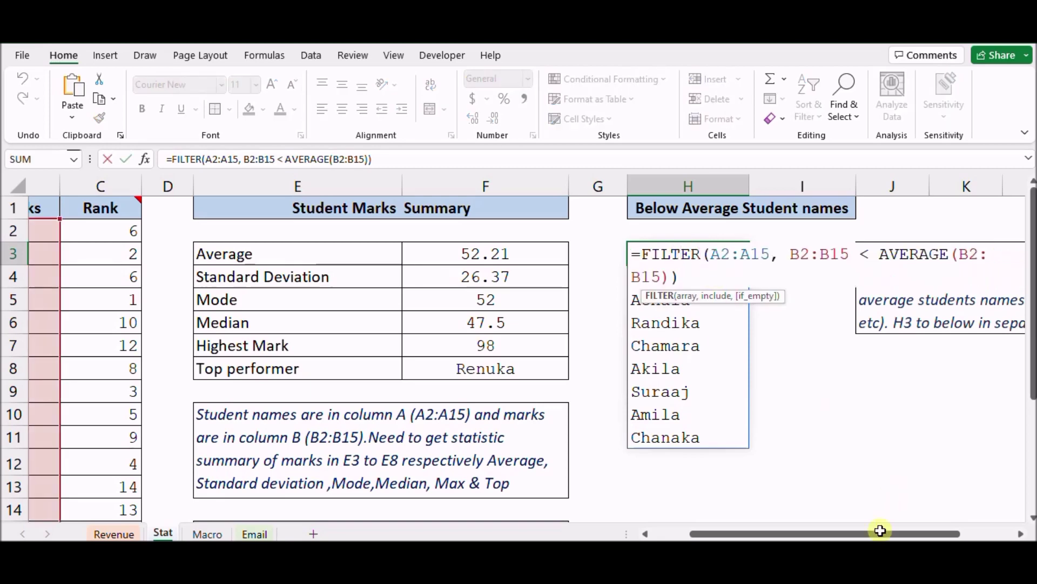
mouse_move(880, 531)
left_mouse_down()
mouse_move(791, 508)
mouse_move(857, 524)
left_mouse_up()
left_click(422, 160)
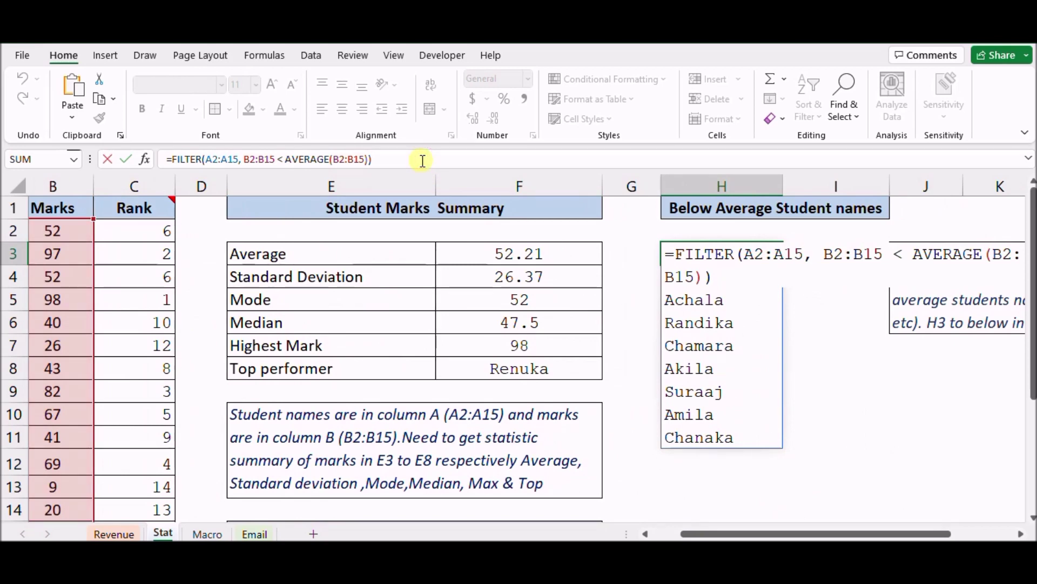
key("Return")
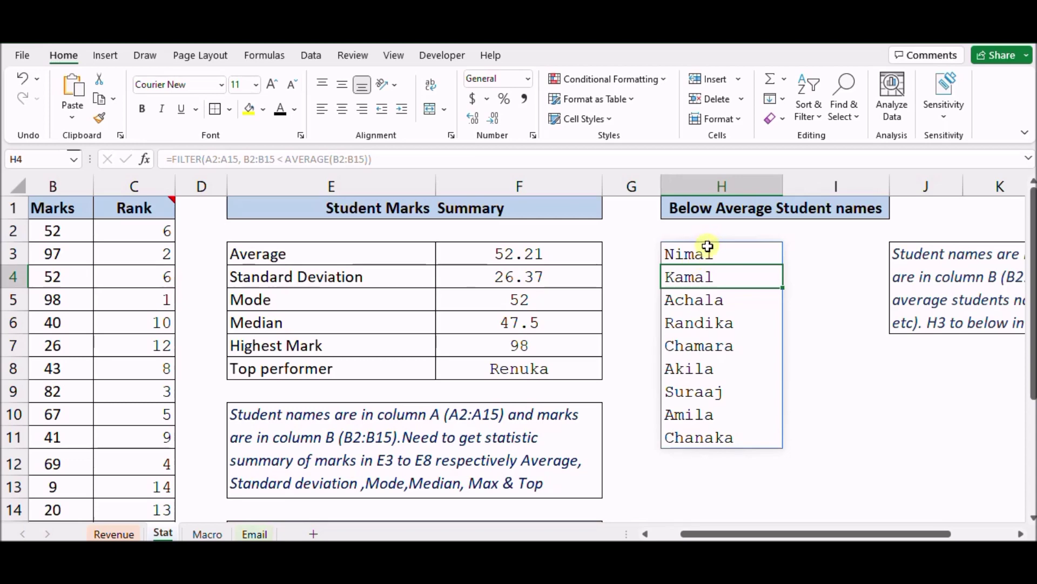
left_click_drag(883, 534, 944, 520)
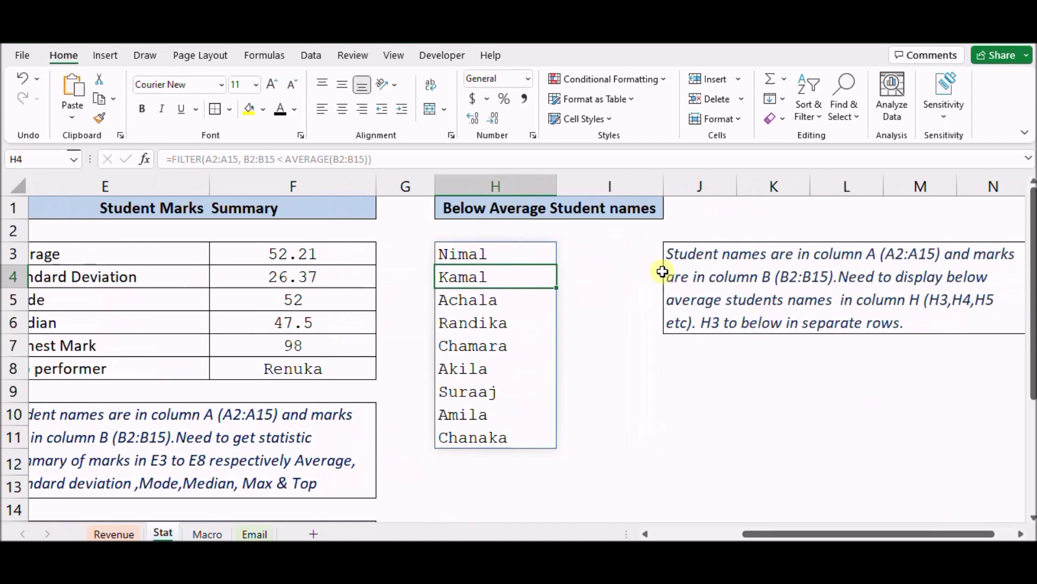
left_click(718, 292)
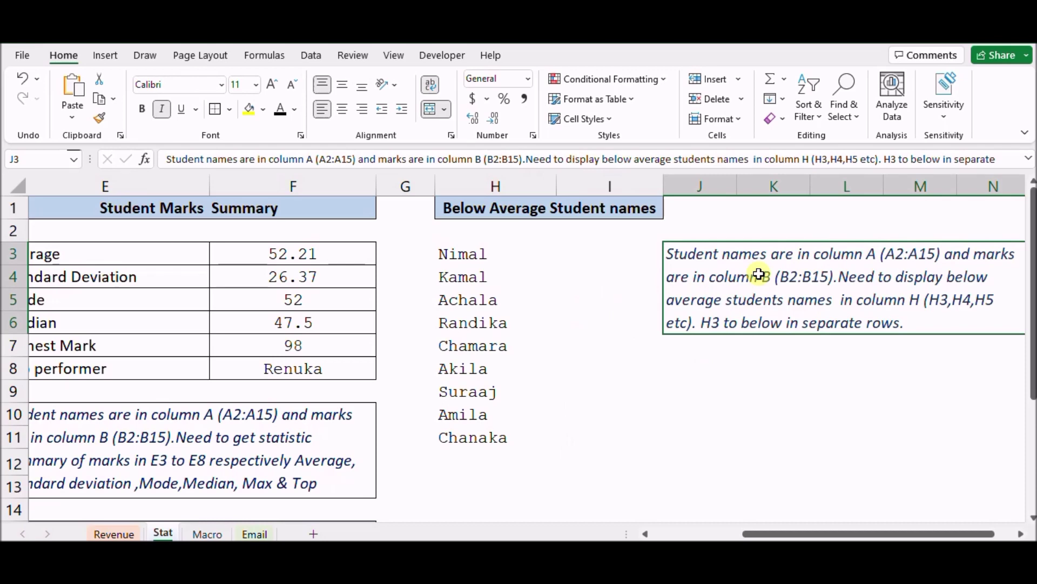
left_click_drag(469, 254, 475, 432)
left_click(608, 373)
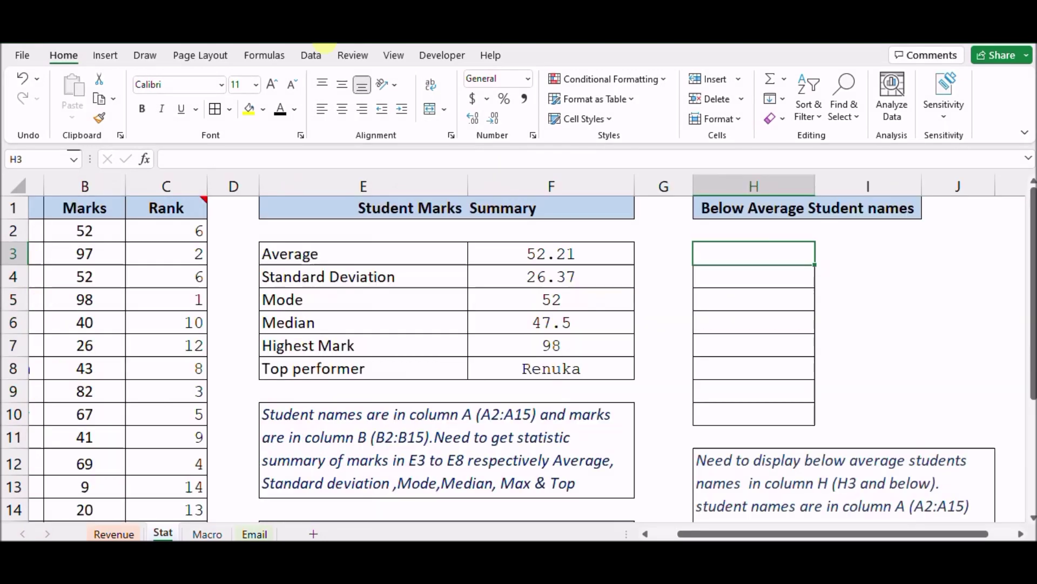
Step: Choose Akila from the student-name dropdown in E17
scroll(689, 264, "down", 3)
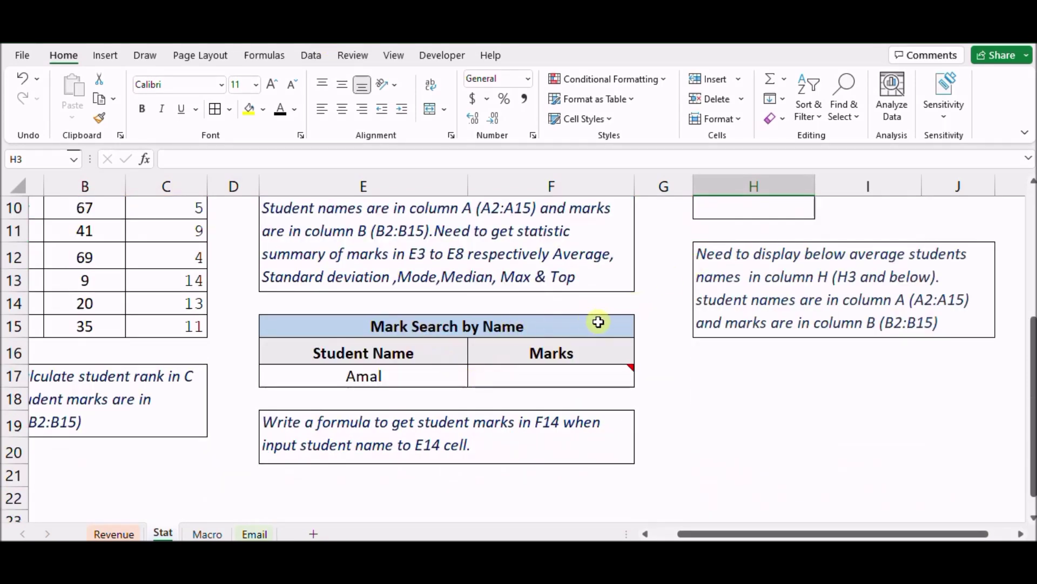
left_click(351, 374)
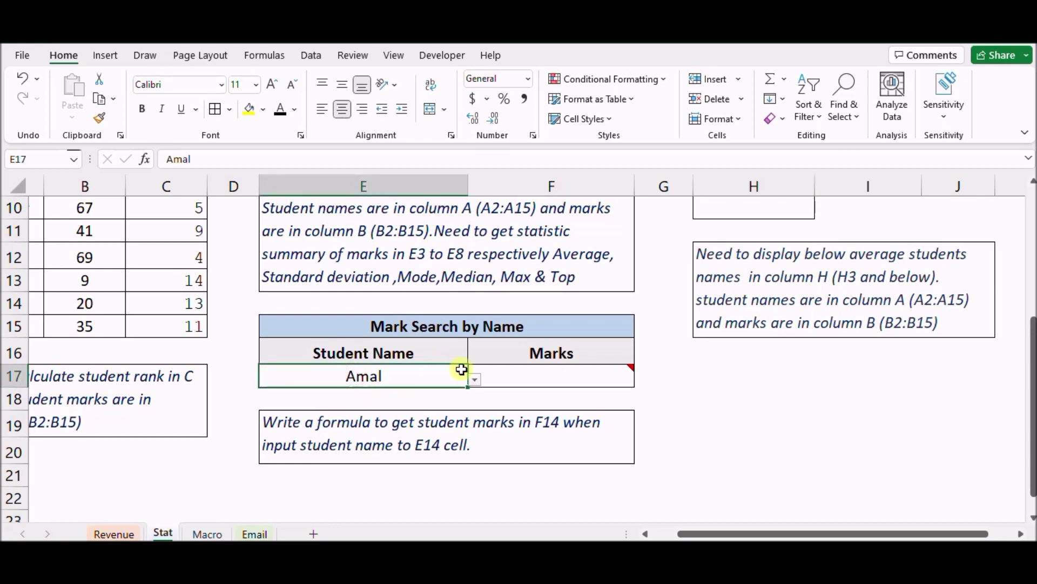
left_click(474, 381)
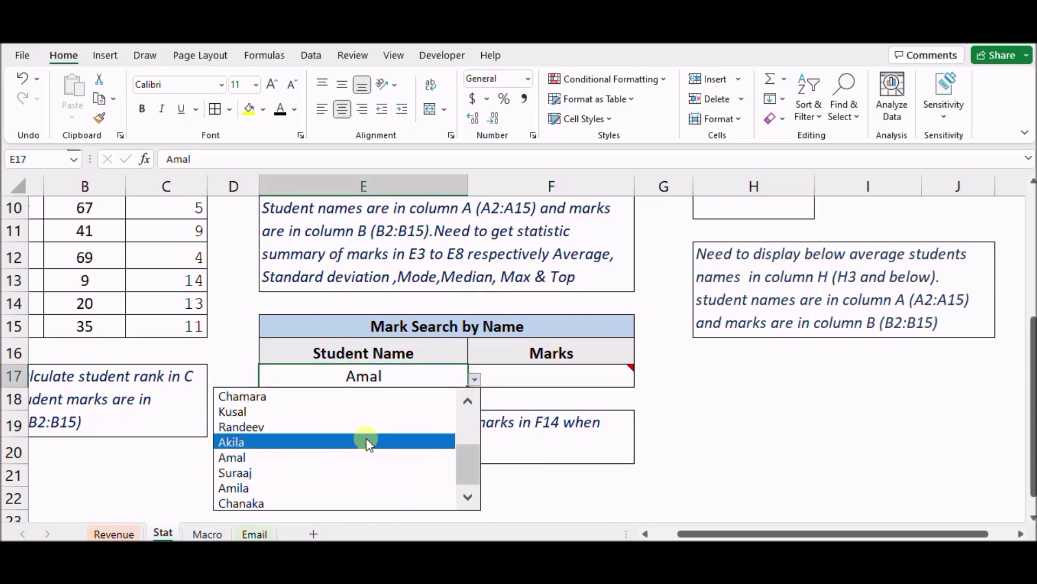
left_click(364, 438)
Step: Select the full text of the E19 mark-search instruction note in the formula bar
scroll(135, 375, "up", 3)
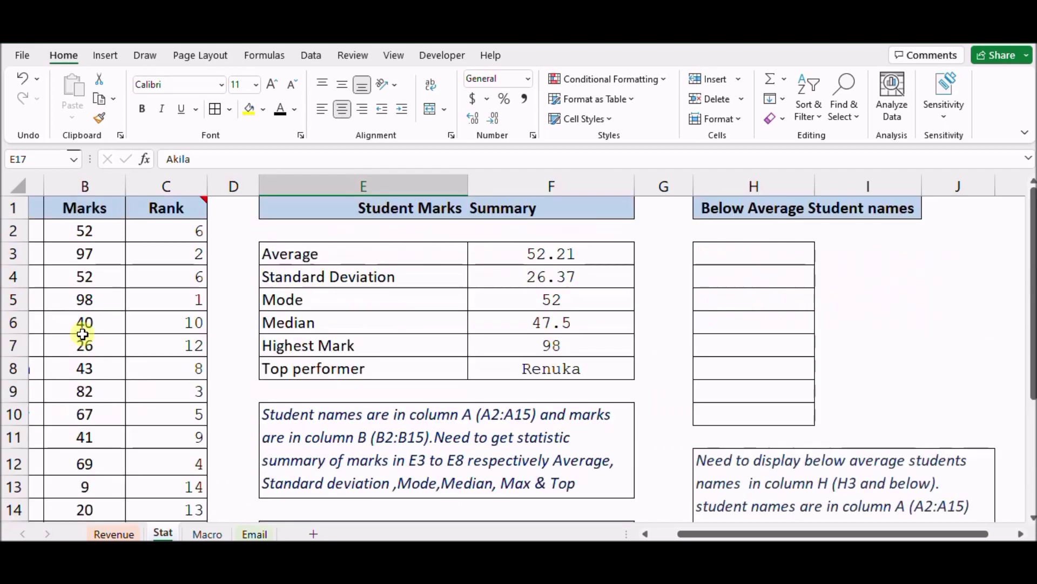
left_click_drag(706, 535, 680, 535)
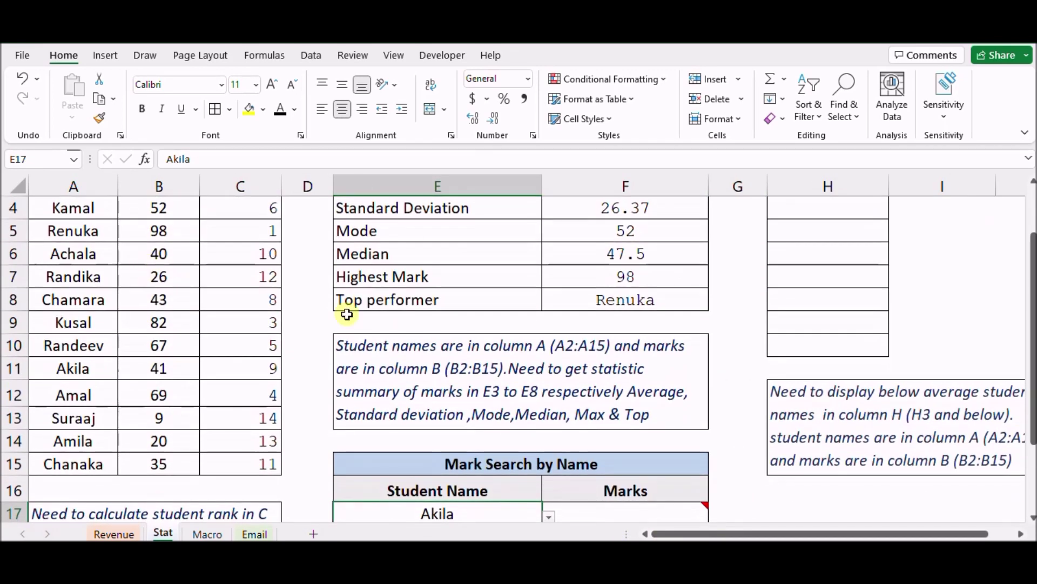
scroll(459, 329, "down", 1)
scroll(589, 346, "down", 1)
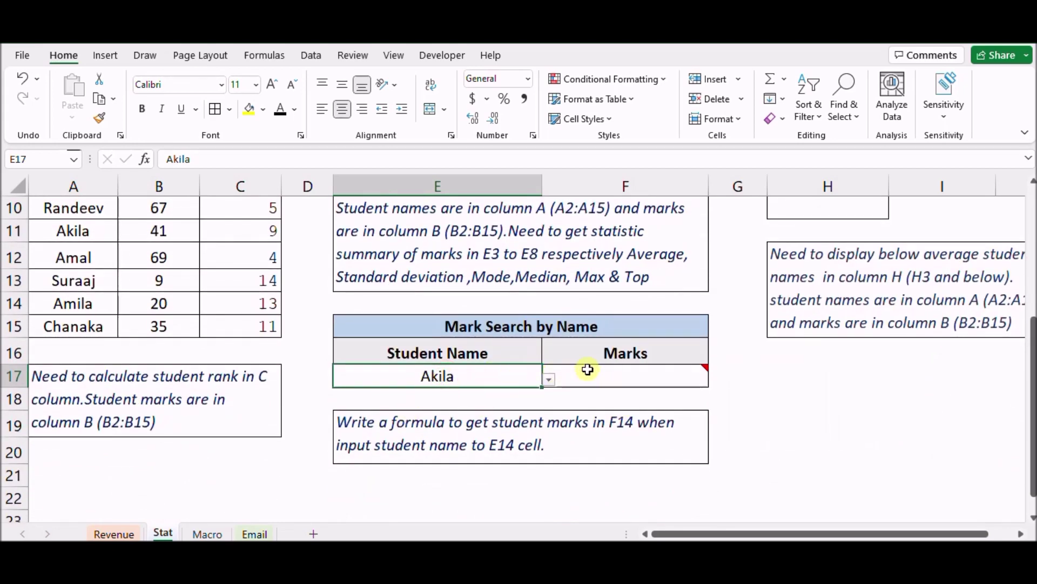
left_click(529, 432)
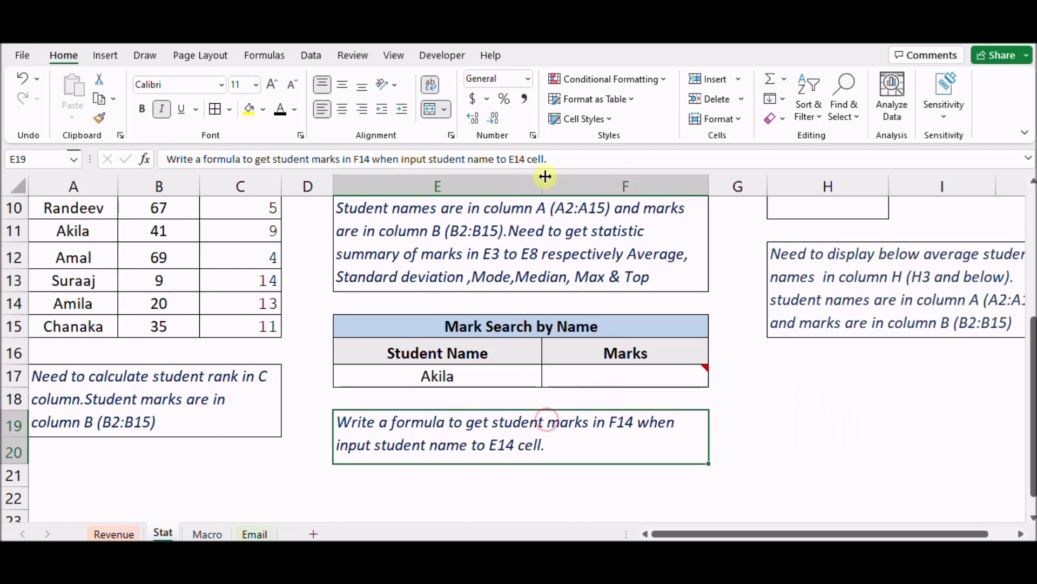
left_click_drag(547, 159, 2, 231)
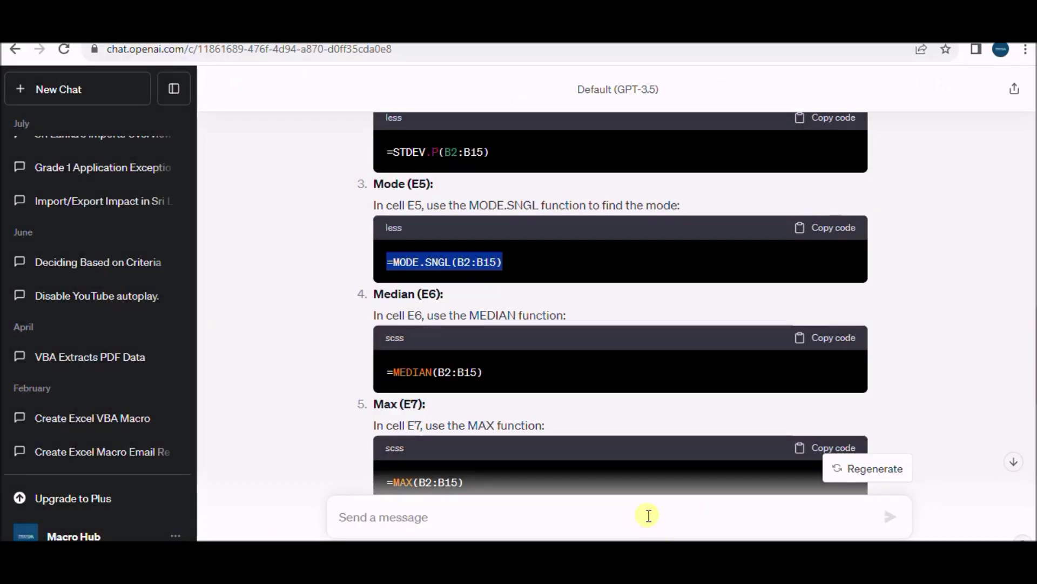
Step: Ask ChatGPT: 'Write a formula to get student marks in F14 when input student name to E14 cell.'
scroll(706, 394, "down", 10)
scroll(757, 352, "down", 5)
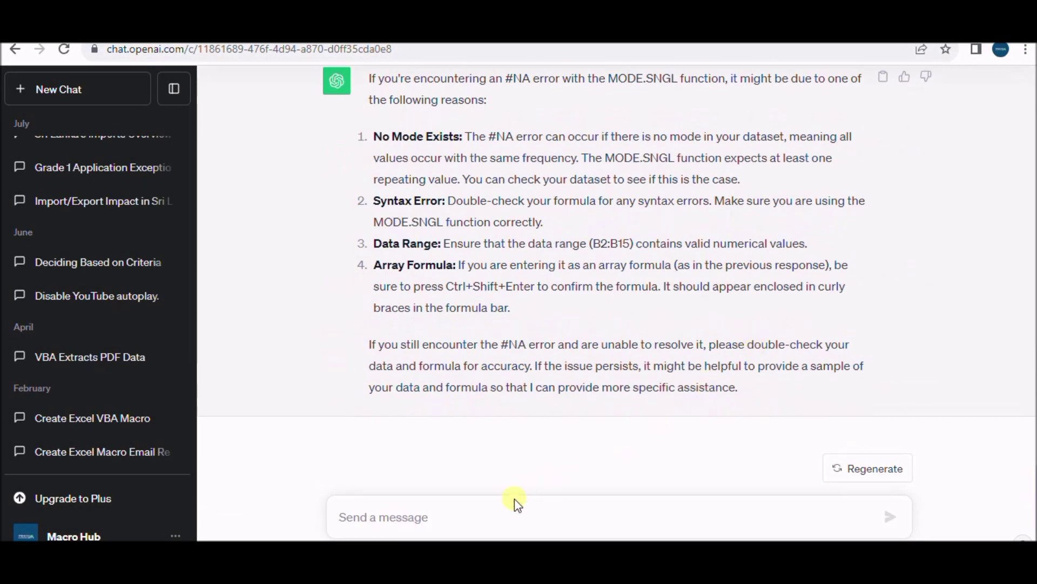
type("Write a formula to get student marks in F14 when input student name to E14 cell.")
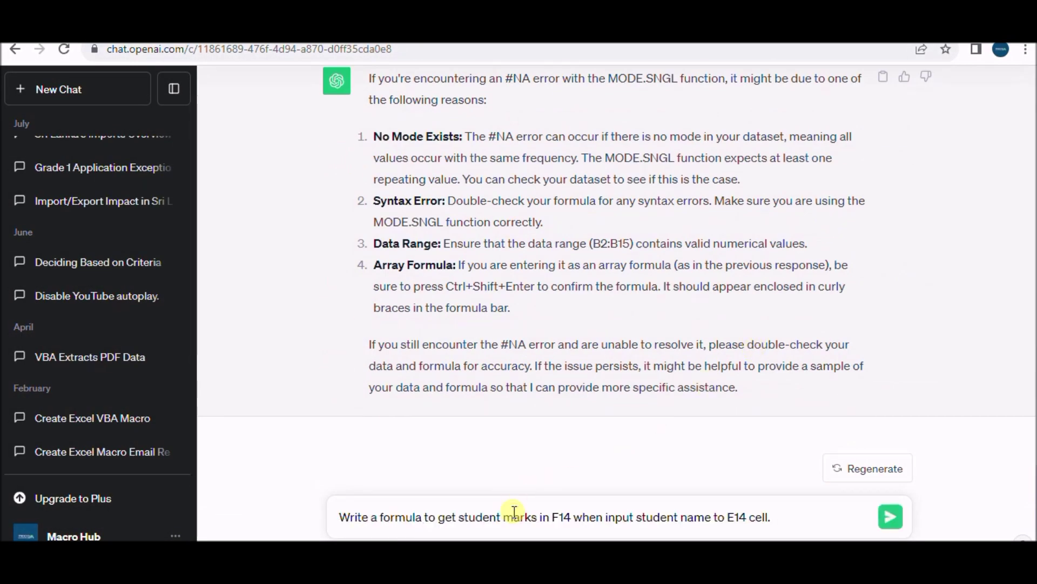
key("Return")
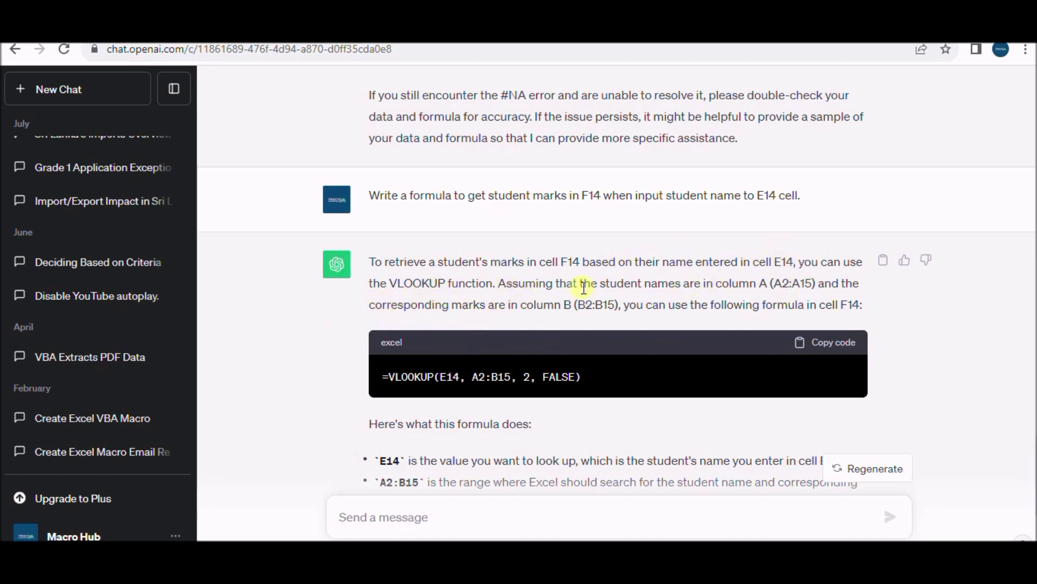
Step: Copy the suggested =VLOOKUP(E14, A2:B15, 2, FALSE) formula and go back to Excel
scroll(660, 333, "down", 3)
scroll(532, 327, "down", 2)
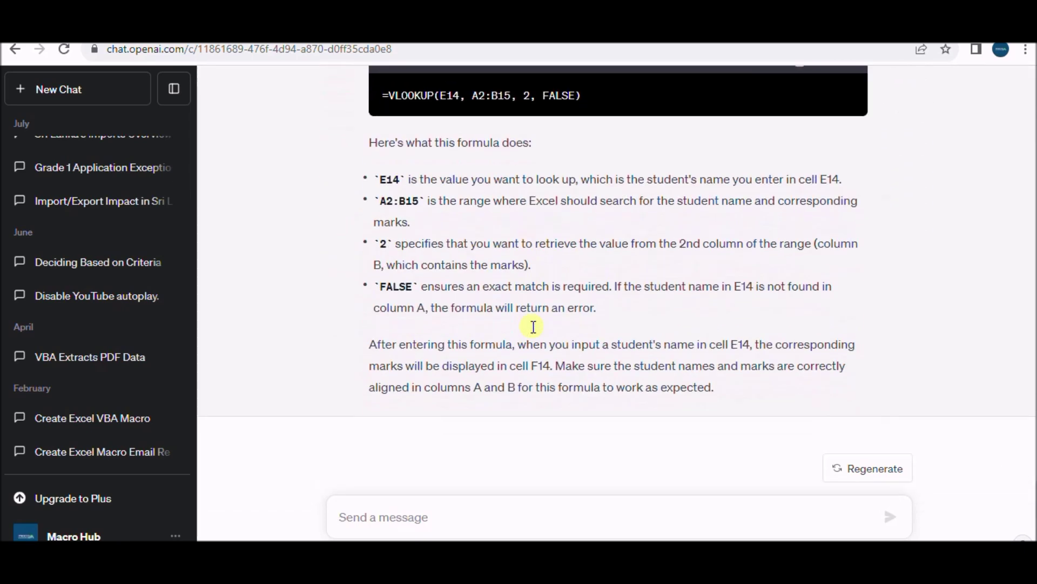
scroll(531, 327, "up", 3)
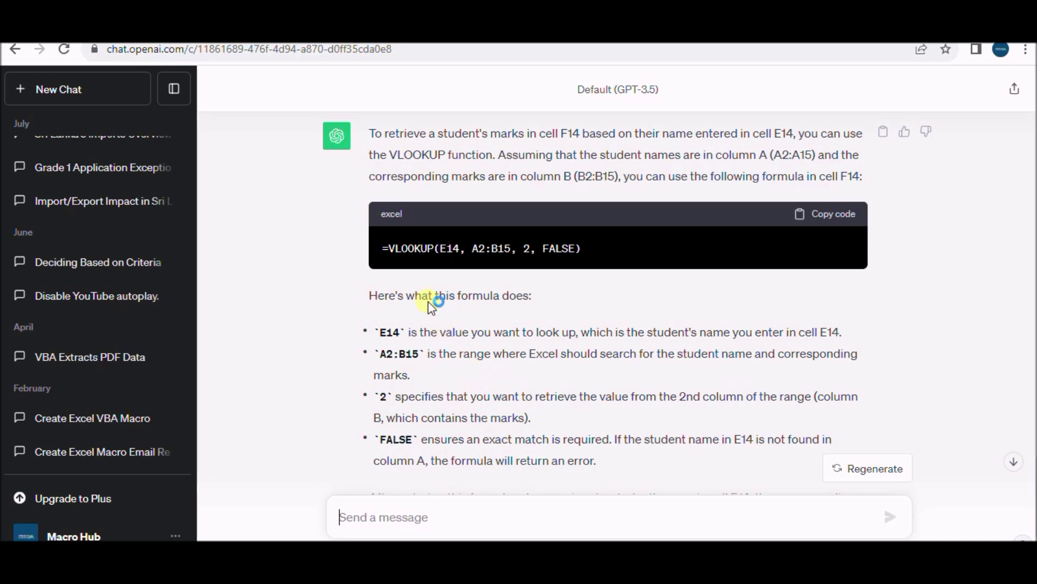
scroll(468, 346, "down", 3)
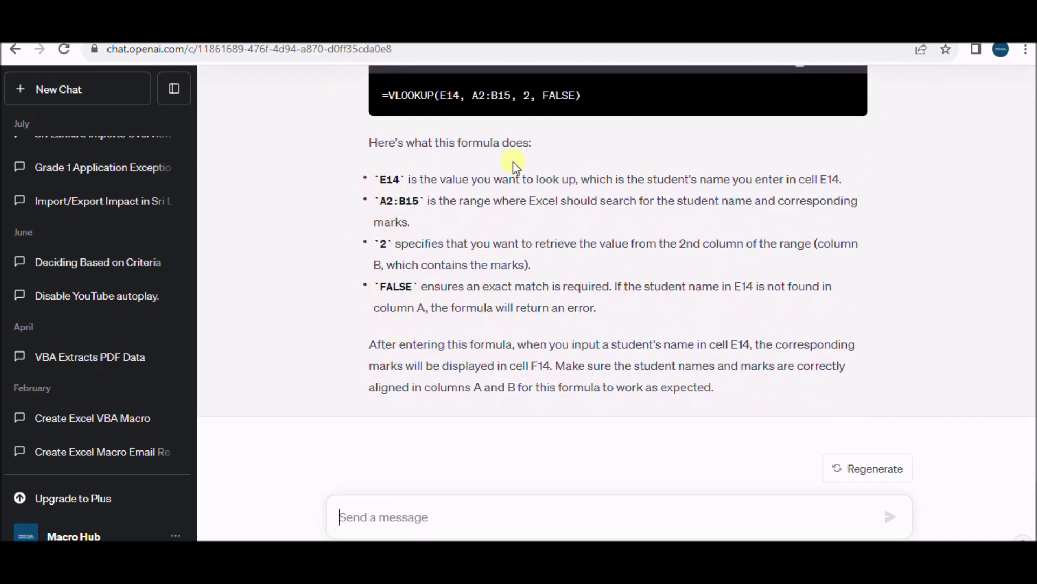
scroll(740, 306, "up", 3)
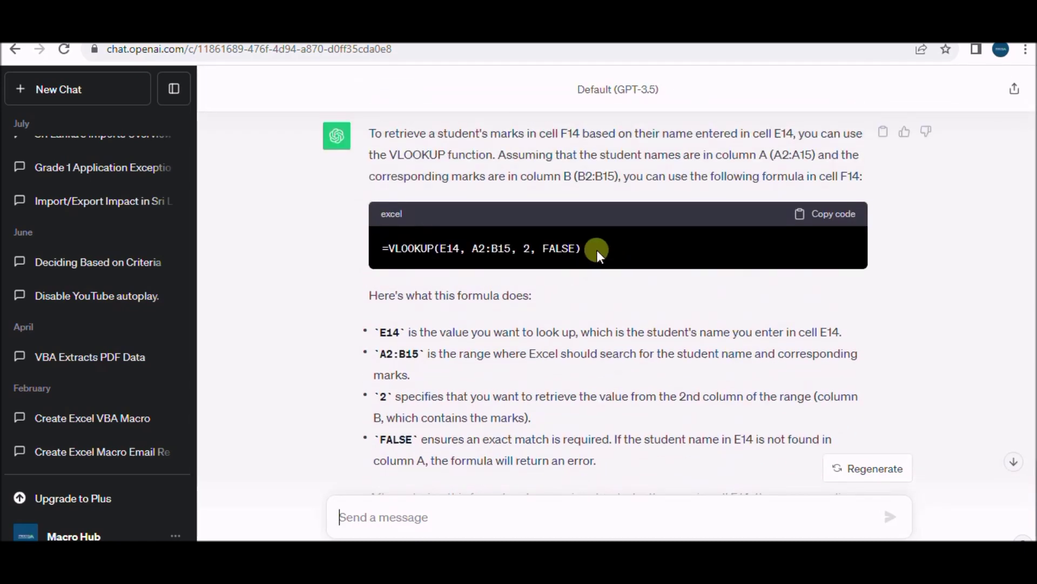
left_click_drag(592, 252, 376, 247)
key("ctrl+c")
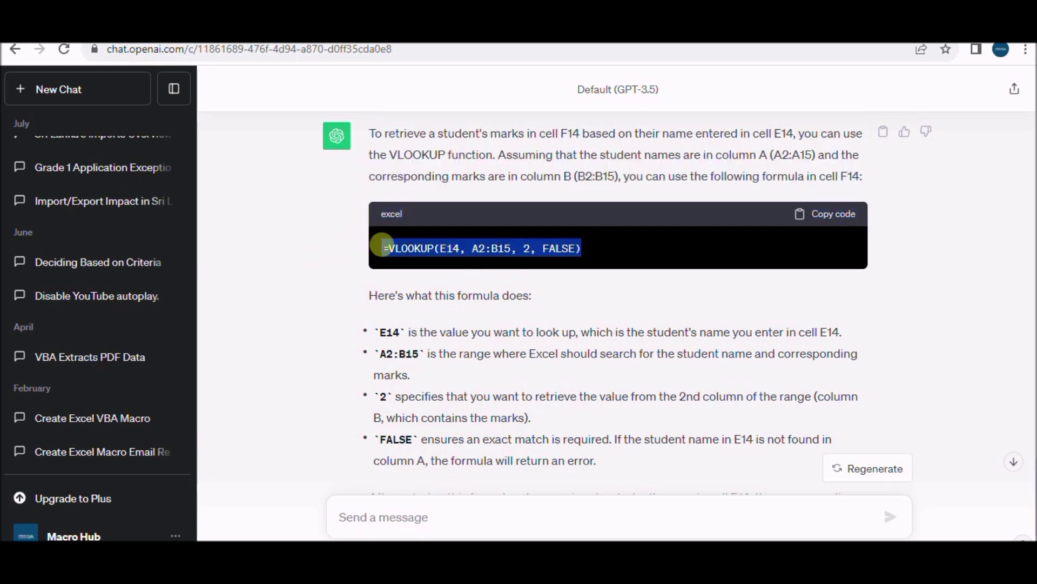
key("alt+Tab")
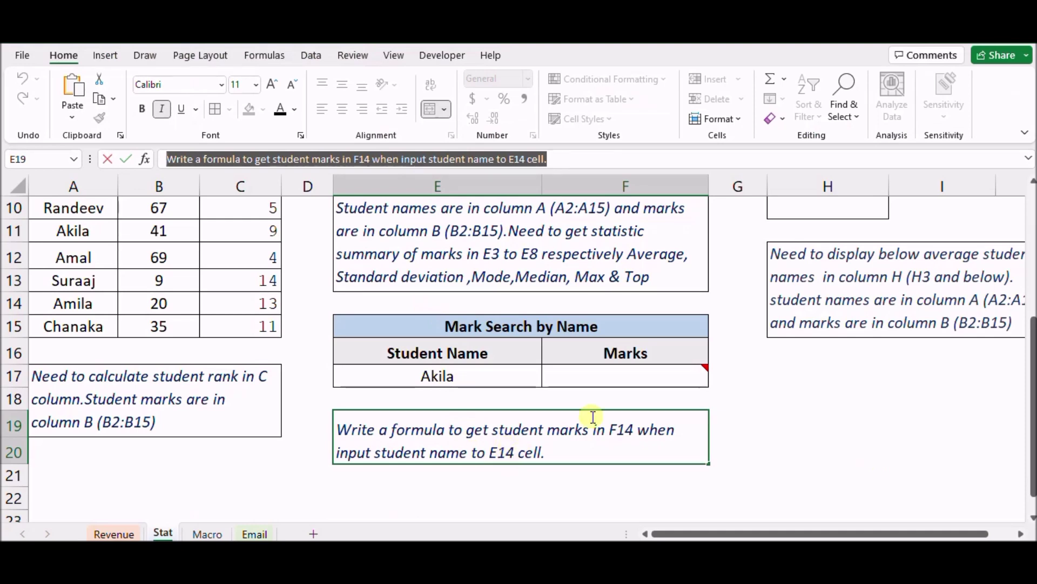
Step: Paste the VLOOKUP into F17 and point it at E17: =VLOOKUP(E17,A2:B15,2,FALSE)
left_click(645, 375)
mouse_move(625, 375)
key("ctrl+v")
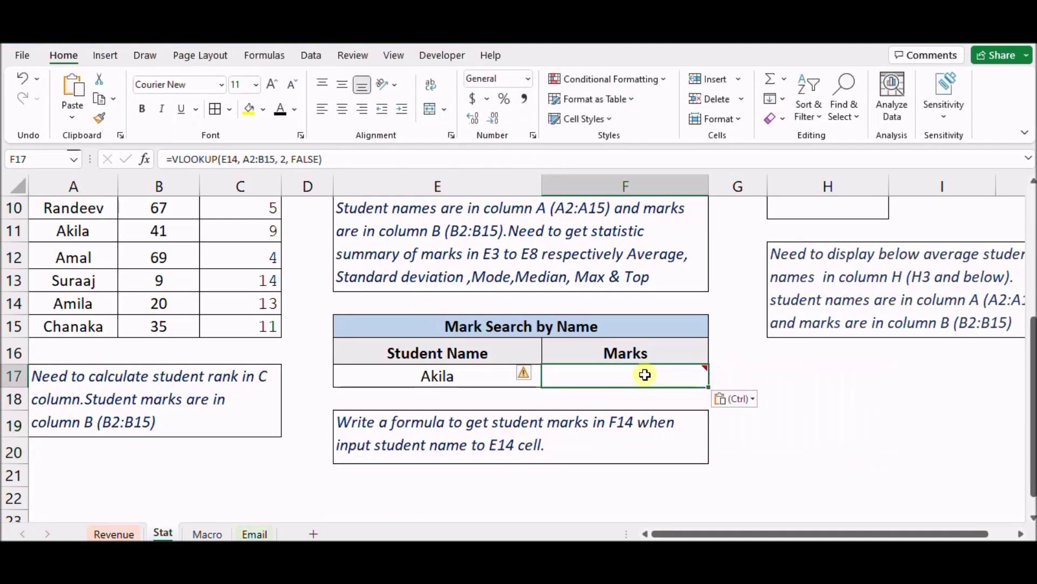
left_click(178, 159)
scroll(546, 425, "up", 2)
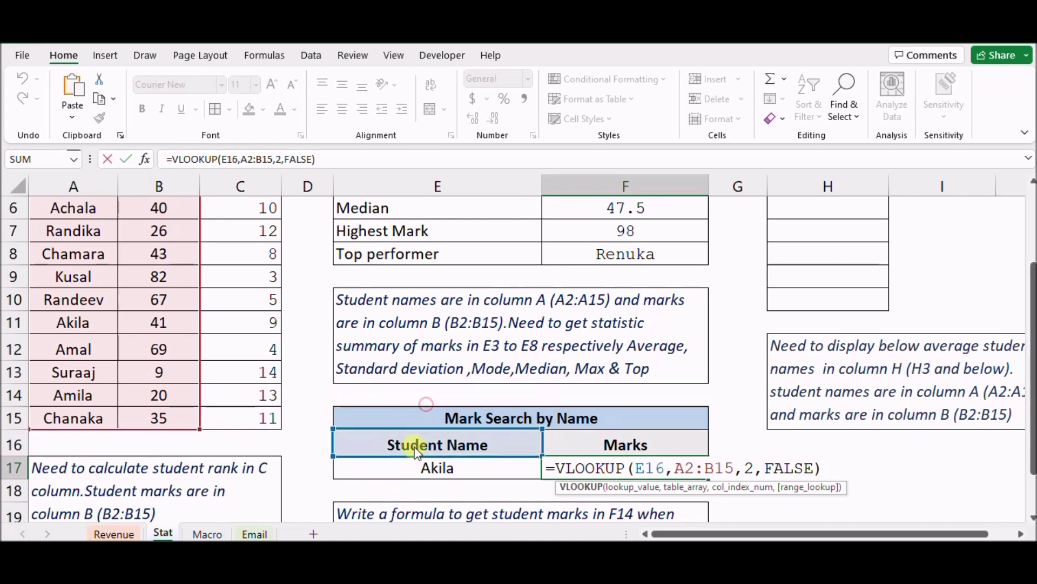
left_click(411, 470)
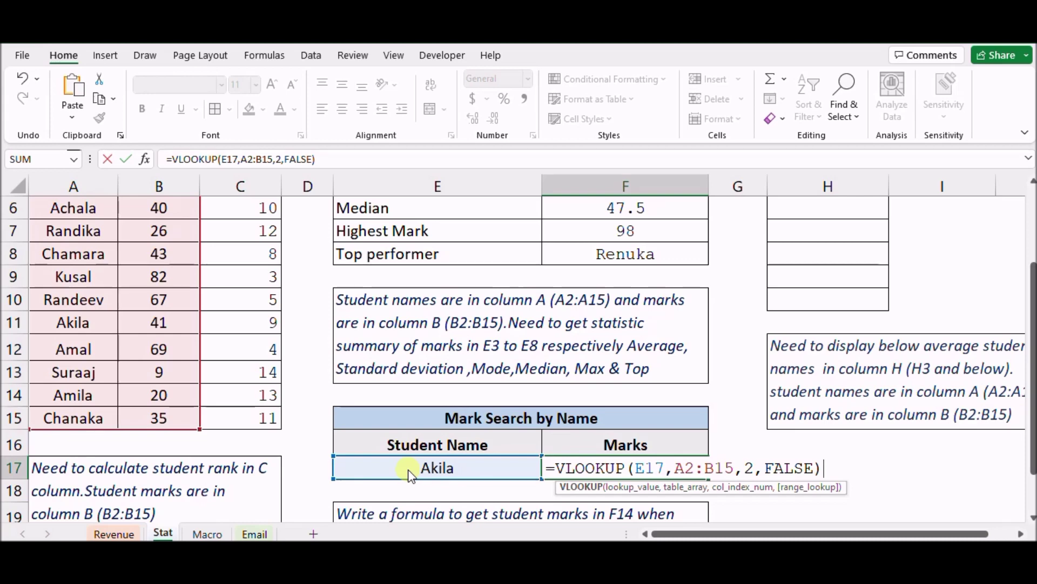
key("Return")
Step: Centre Akila's returned mark, 41, in F17
left_click(666, 468)
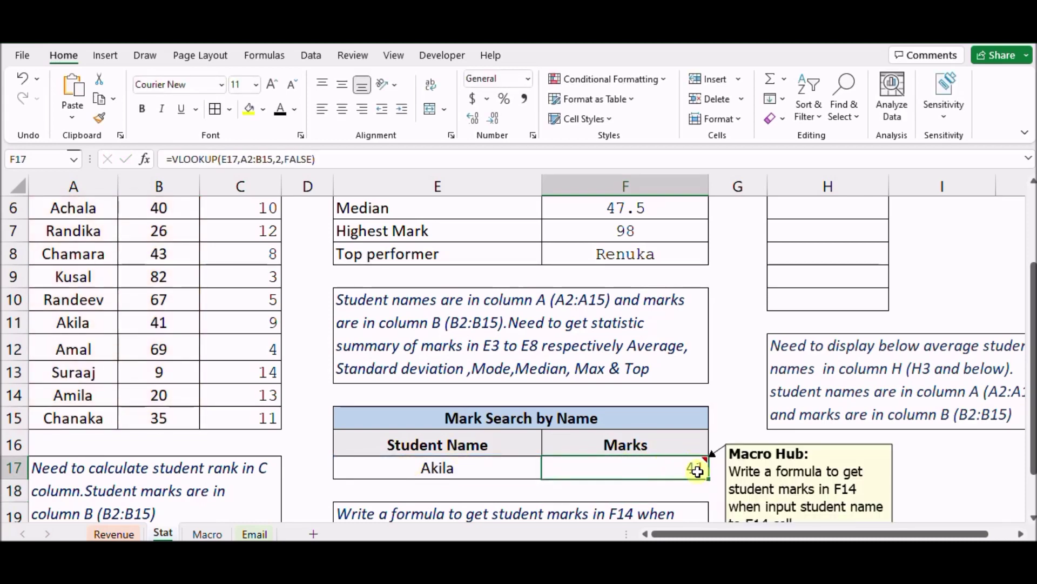
scroll(503, 495, "down", 1)
left_click(570, 456)
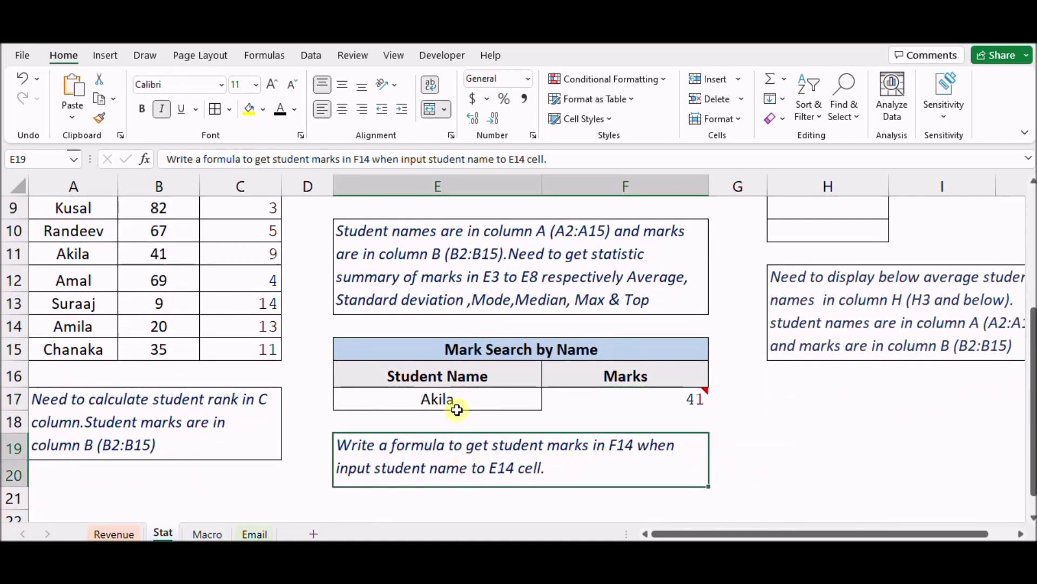
left_click(552, 399)
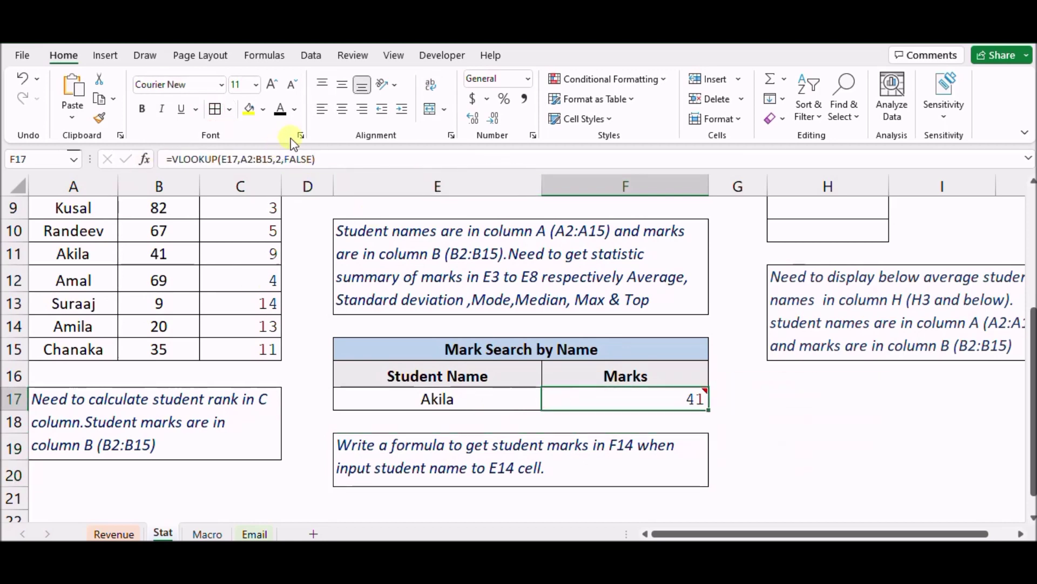
left_click(342, 109)
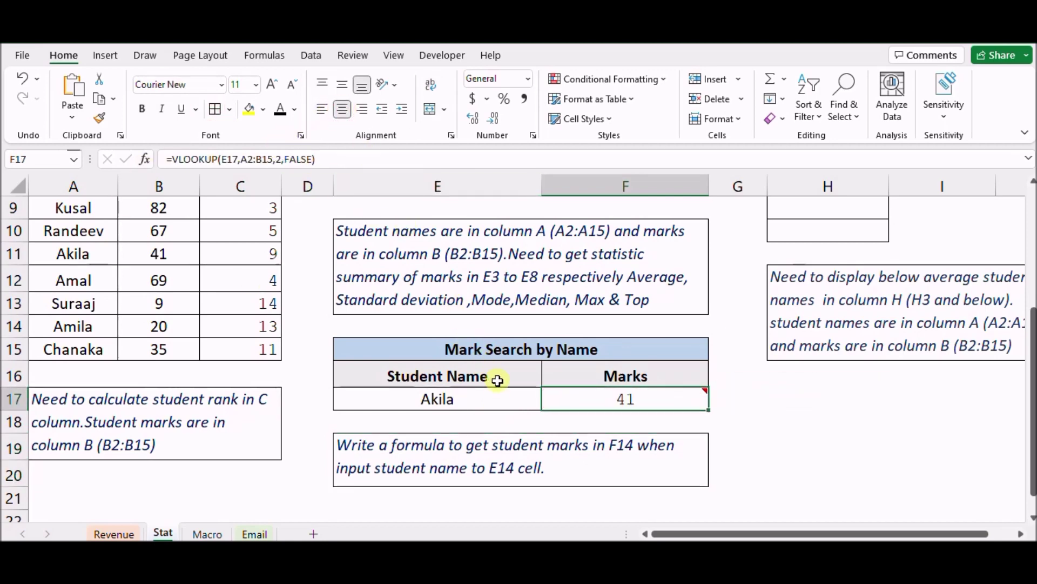
Step: Change F14 to F17 in the E19 mark-search instruction note
left_click(577, 455)
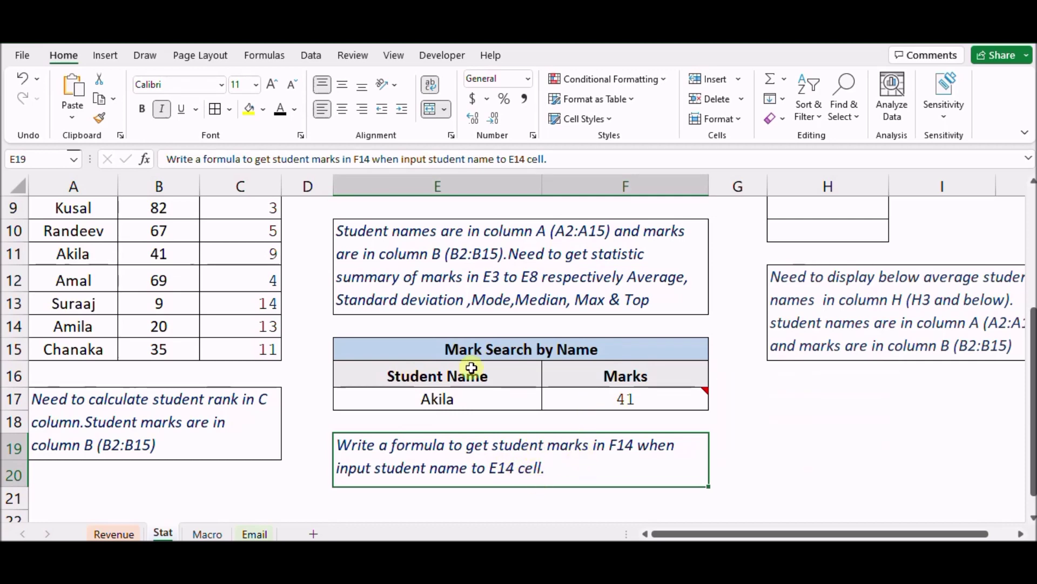
left_click(372, 159)
key("BackSpace")
key("BackSpace")
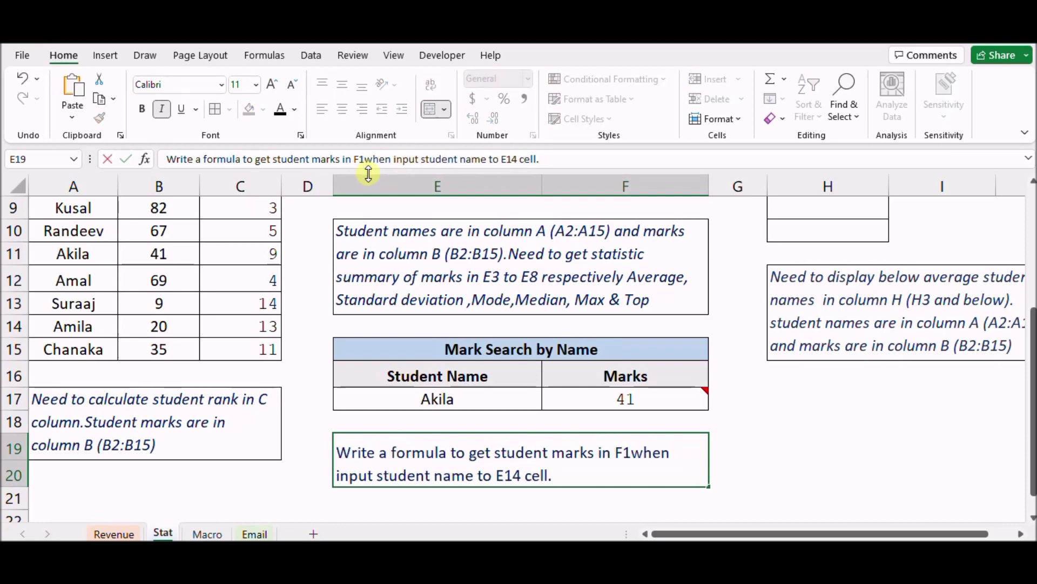
type("7")
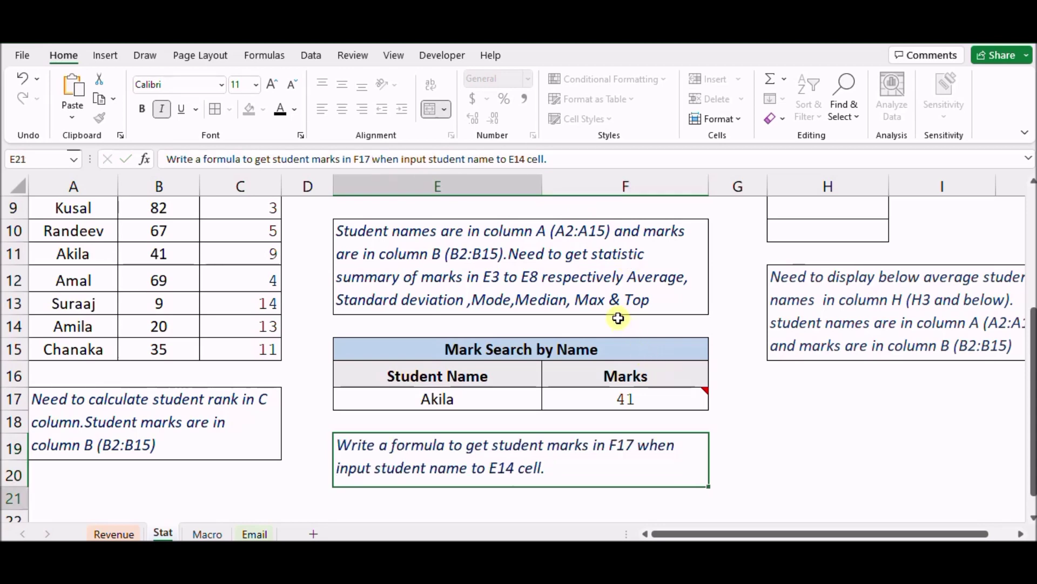
key("Return")
left_click(740, 436)
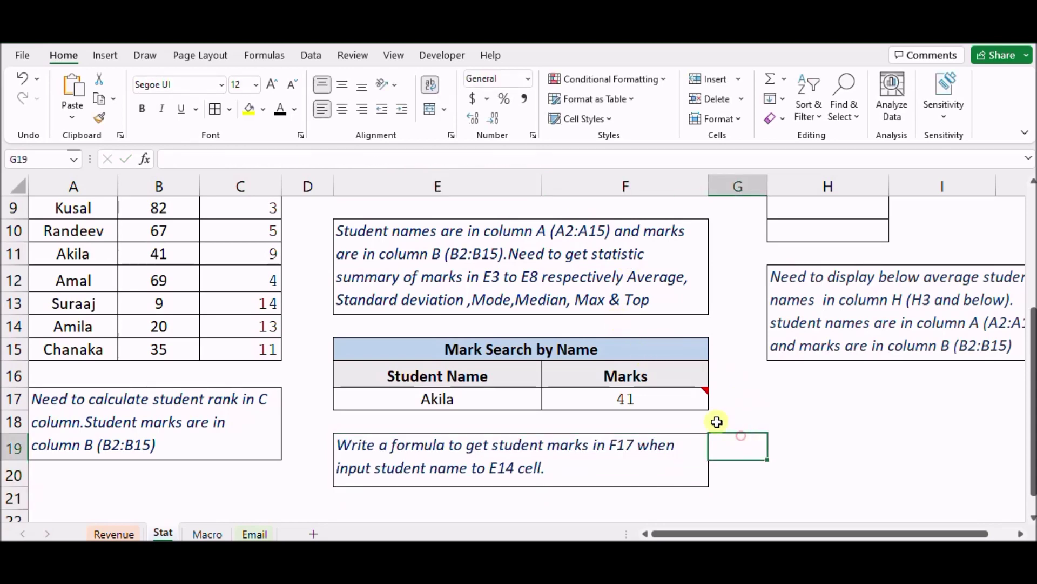
Step: Scroll back to the top of the sheet and switch to the Macro sheet
scroll(590, 445, "up", 1)
scroll(587, 440, "up", 1)
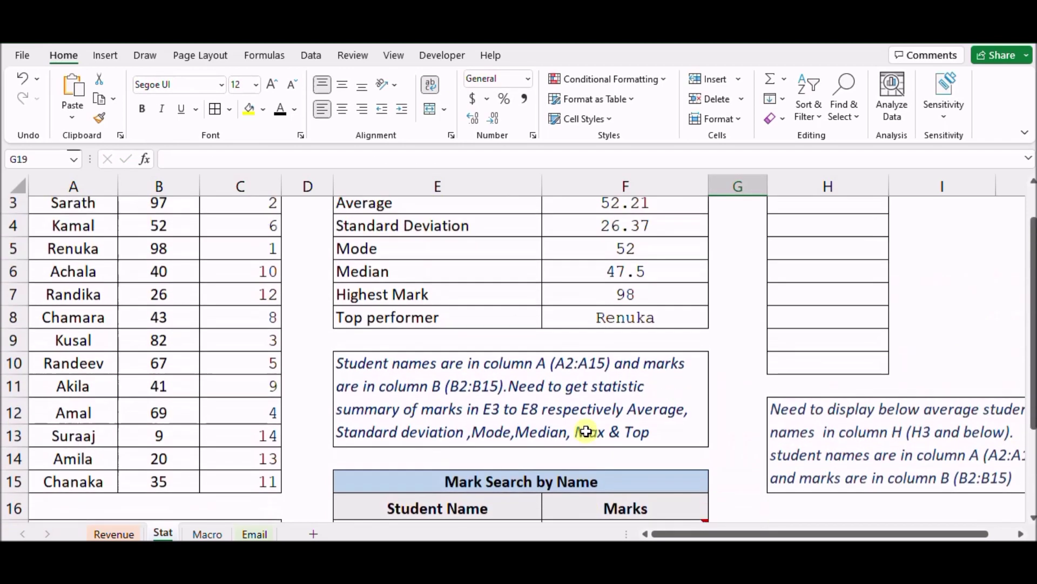
scroll(586, 432, "down", 3)
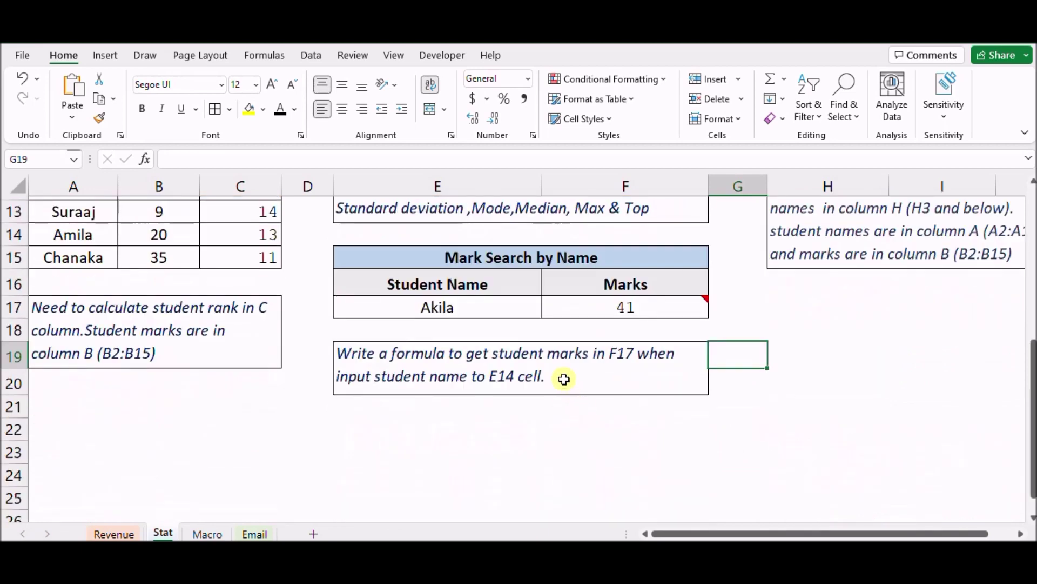
scroll(564, 379, "up", 1)
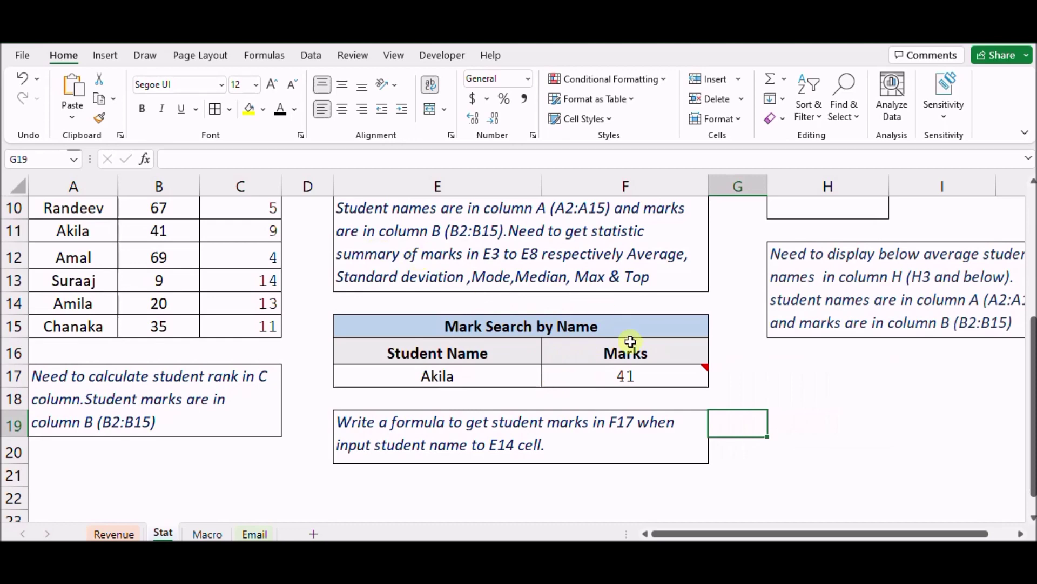
scroll(806, 399, "up", 3)
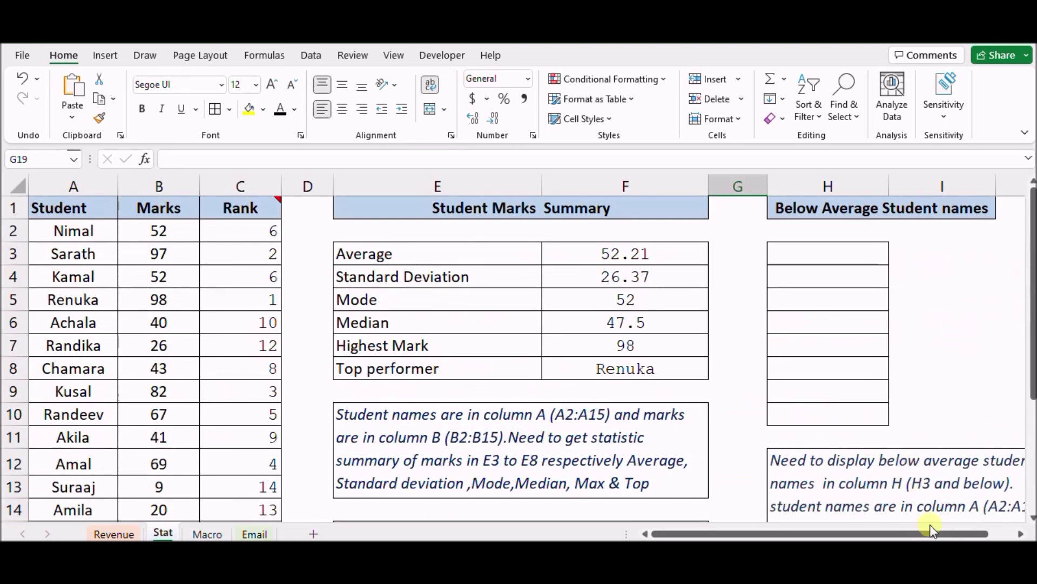
left_click(207, 534)
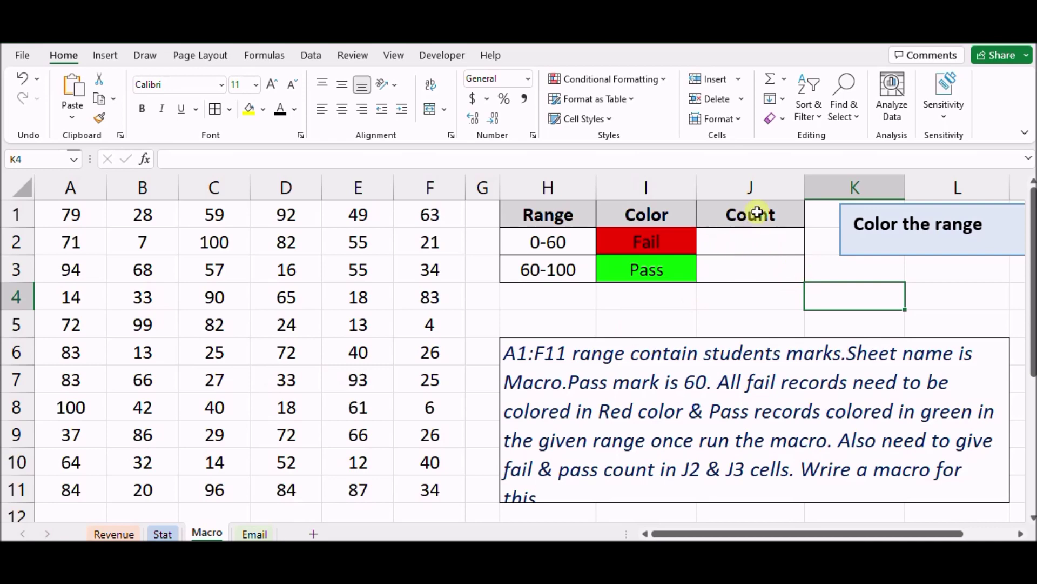
Step: Select the full task description text in merged cell H6 through the expanded formula bar
left_click(748, 238)
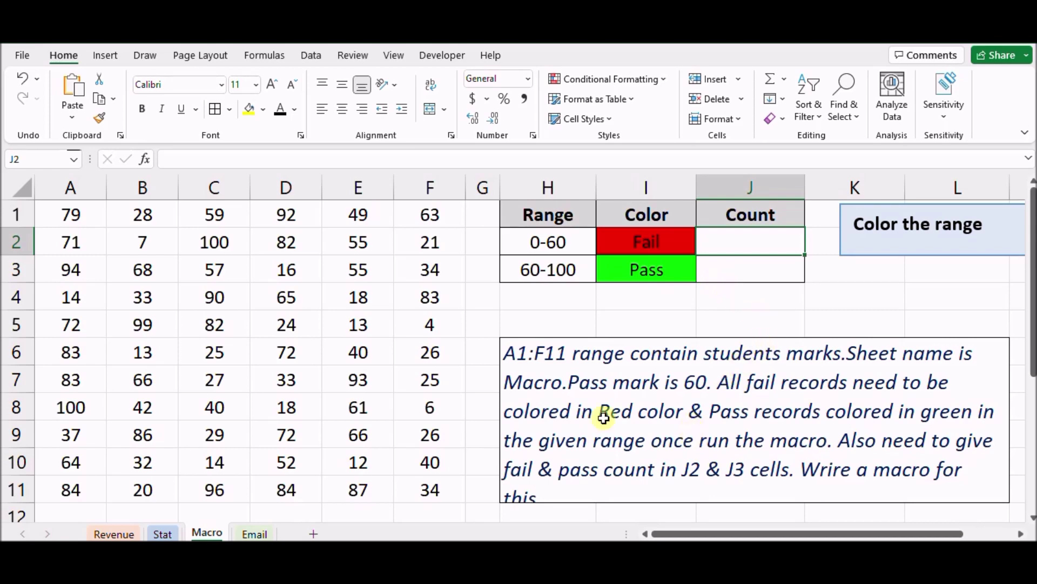
left_click(517, 387)
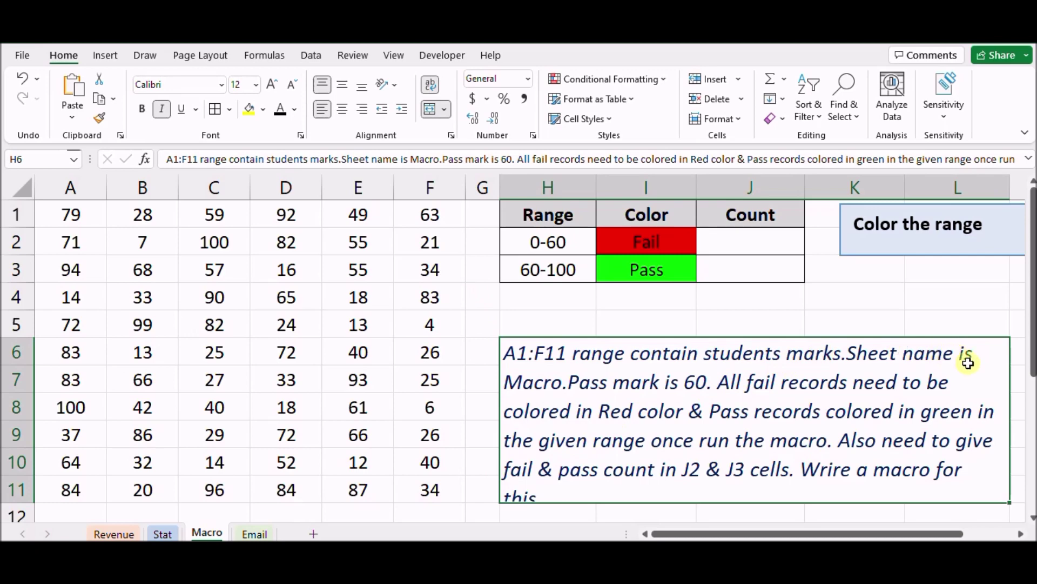
left_click(597, 386)
left_click(1030, 153)
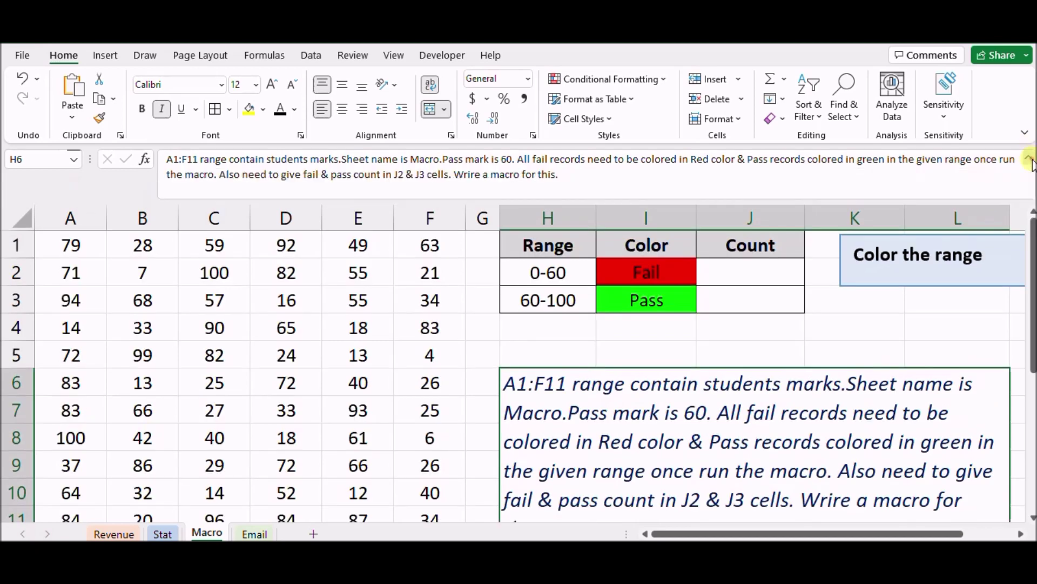
mouse_move(582, 186)
left_mouse_down()
mouse_move(79, 170)
mouse_move(79, 140)
left_mouse_up()
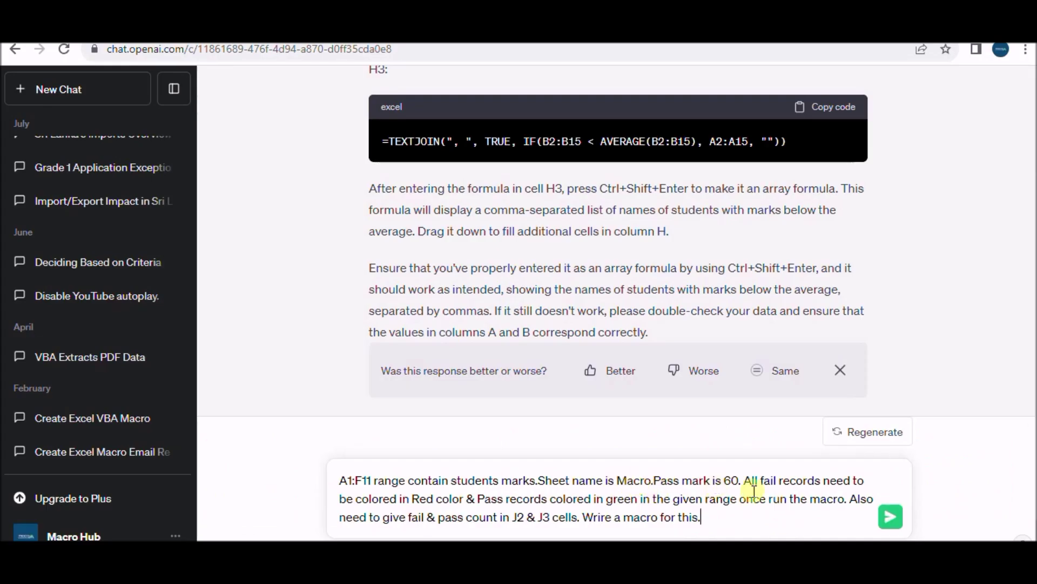
Step: Send the pasted Macro task to ChatGPT and review the returned ColorizePassFail VBA code
left_click(890, 518)
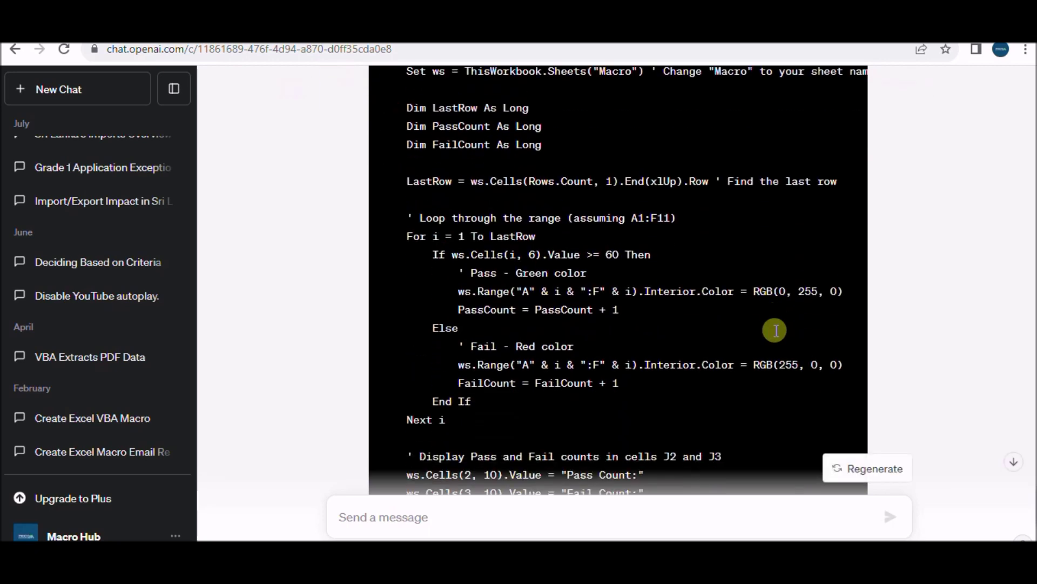
scroll(804, 330, "down", 4)
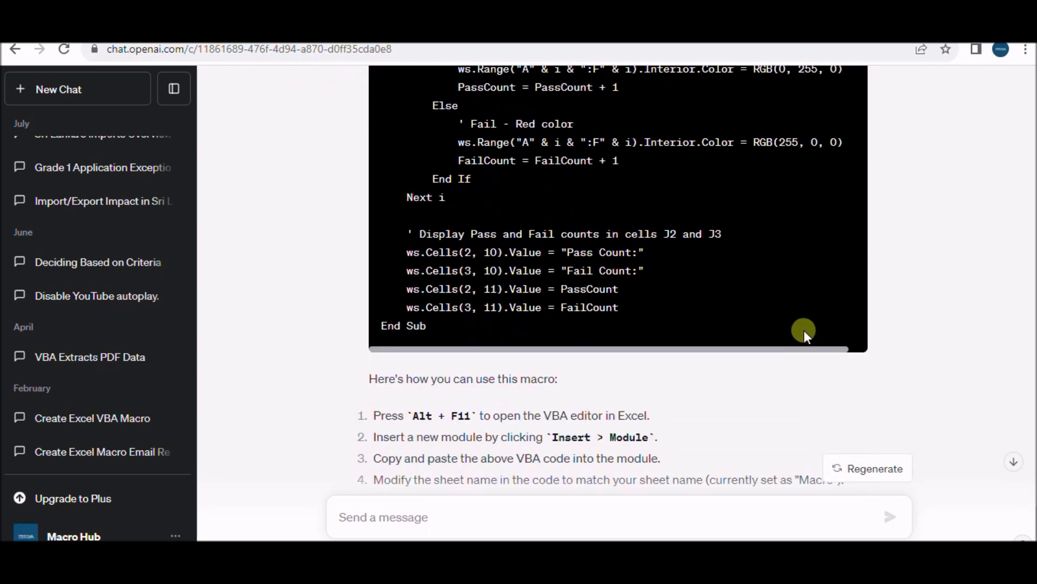
scroll(804, 329, "down", 1)
scroll(804, 330, "down", 3)
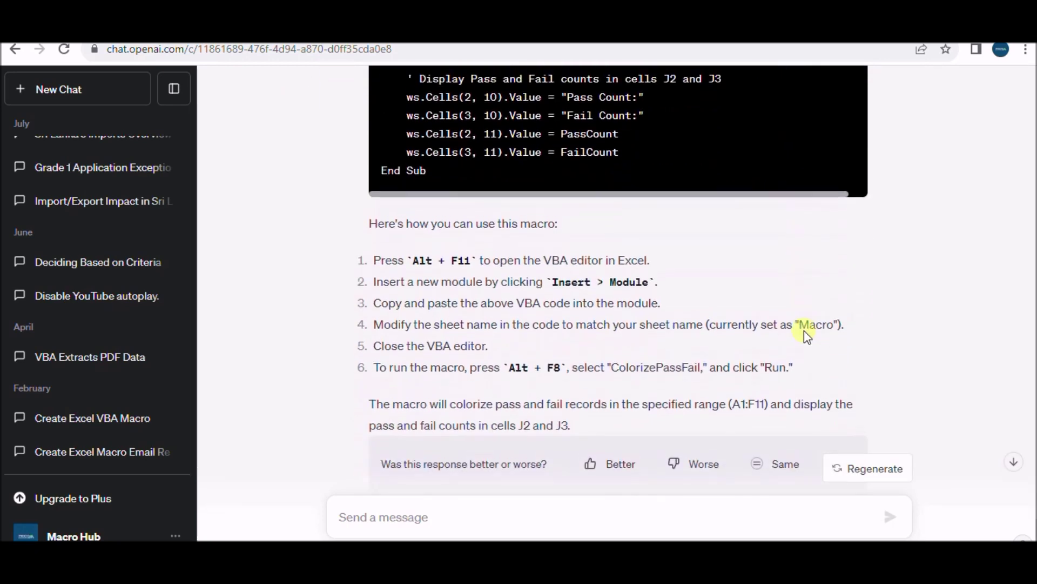
scroll(804, 330, "up", 5)
scroll(804, 330, "up", 5)
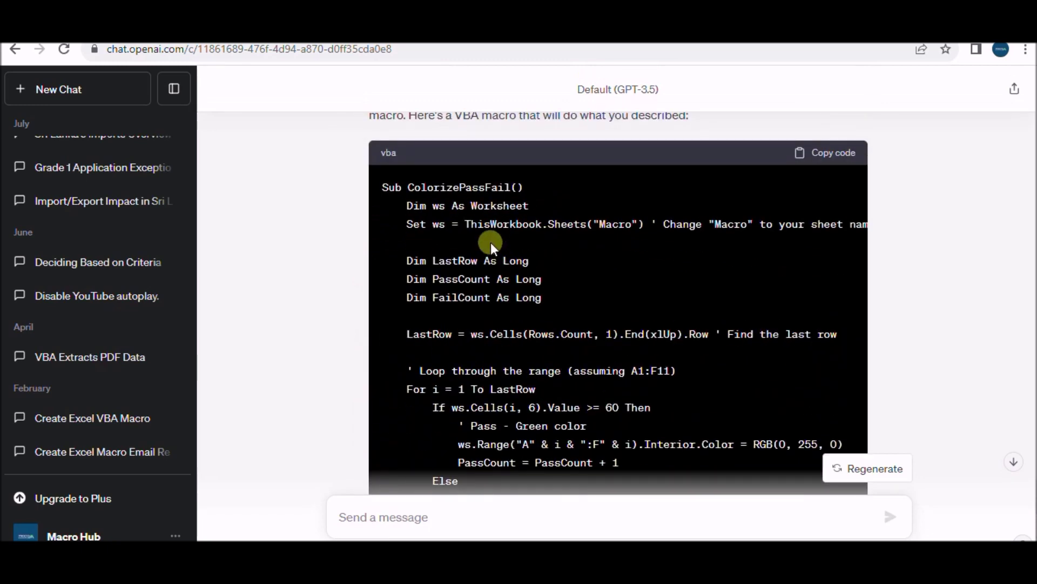
scroll(540, 270, "up", 1)
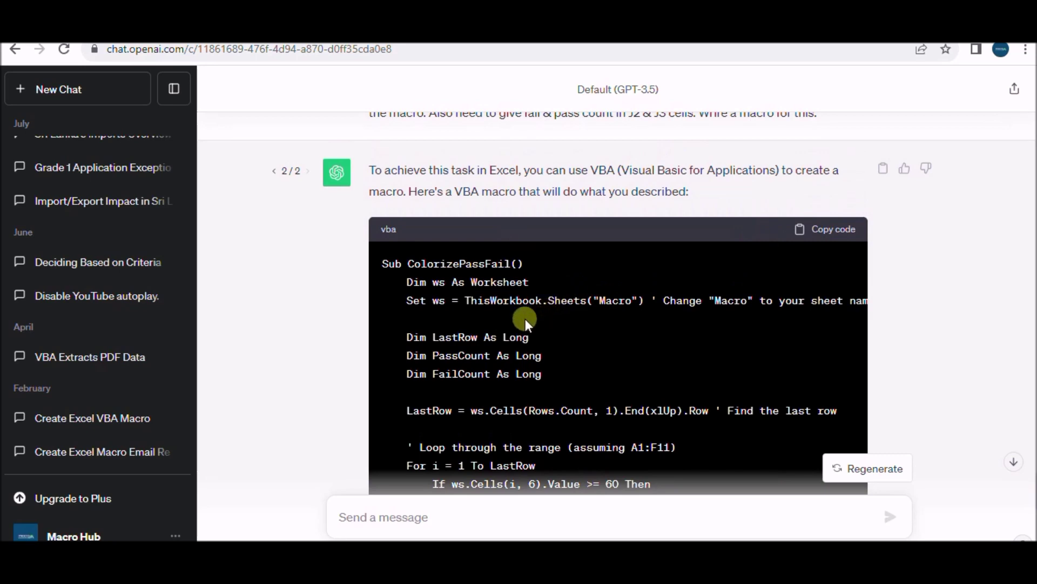
scroll(459, 290, "down", 1)
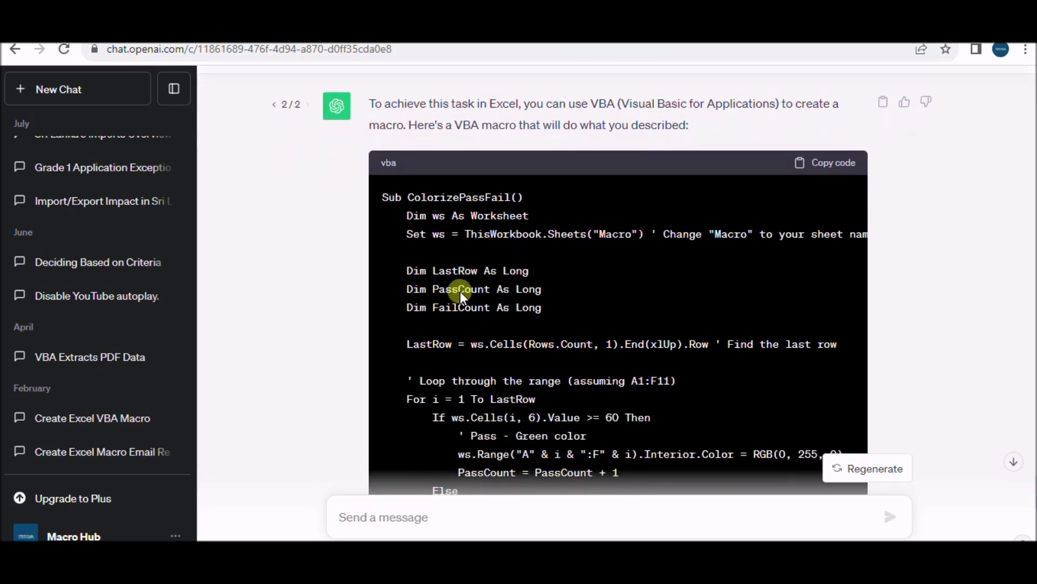
scroll(562, 302, "down", 2)
scroll(583, 331, "down", 1)
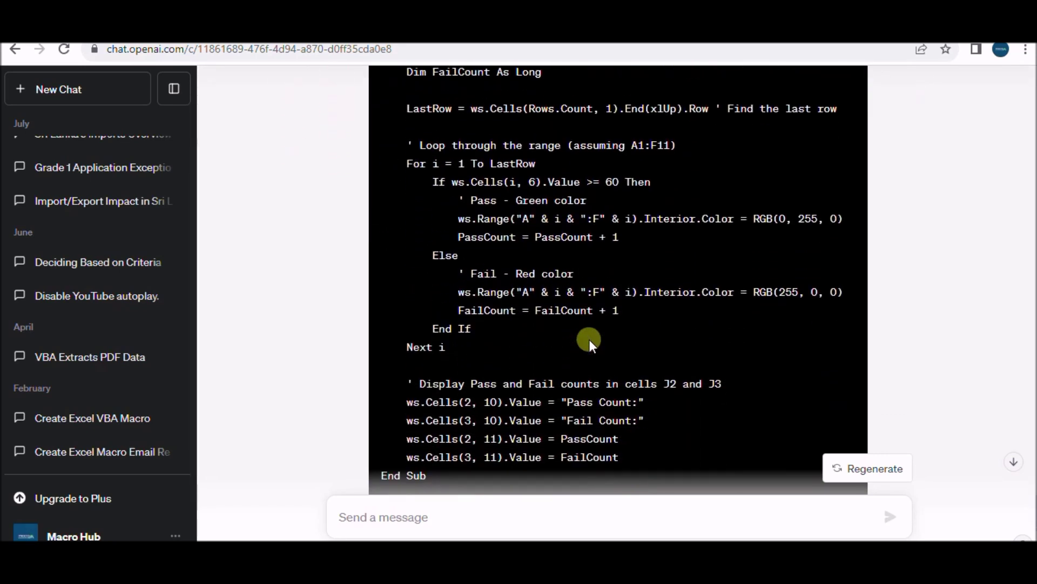
scroll(589, 339, "down", 2)
scroll(574, 205, "up", 2)
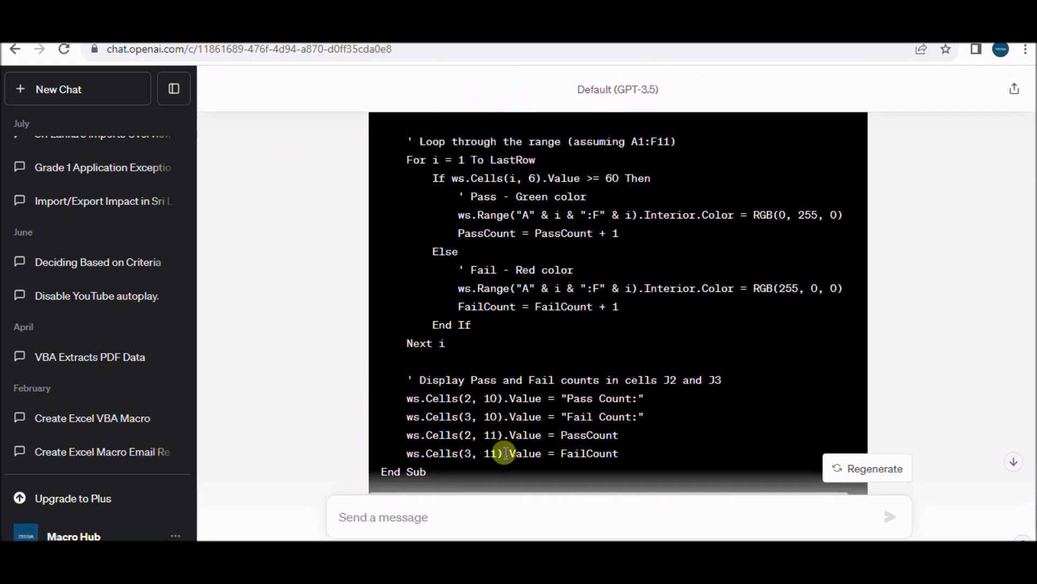
scroll(505, 453, "up", 1)
scroll(505, 453, "up", 1)
scroll(505, 454, "up", 1)
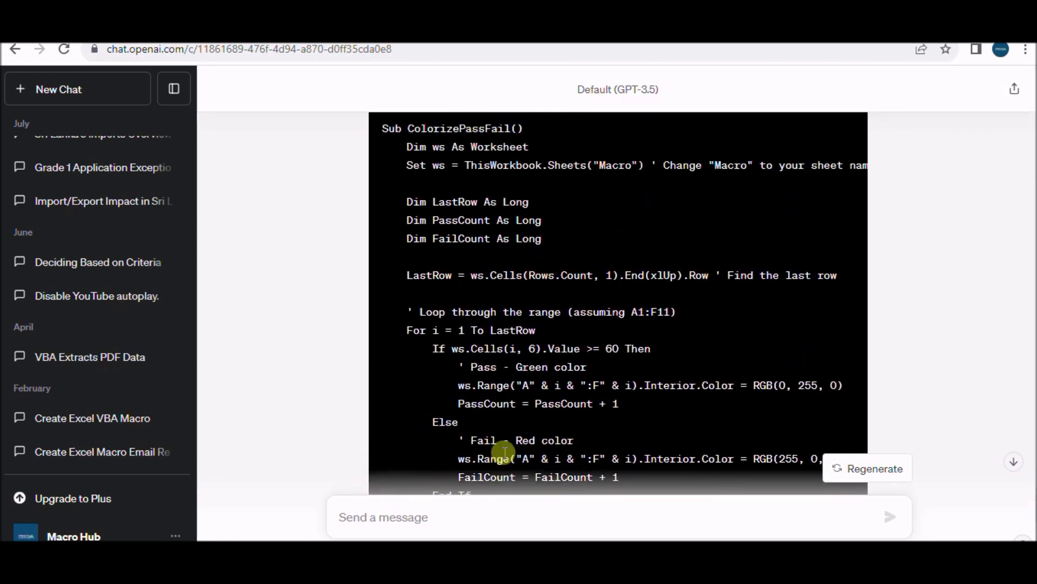
scroll(503, 456, "up", 1)
scroll(503, 453, "up", 2)
scroll(503, 453, "down", 10)
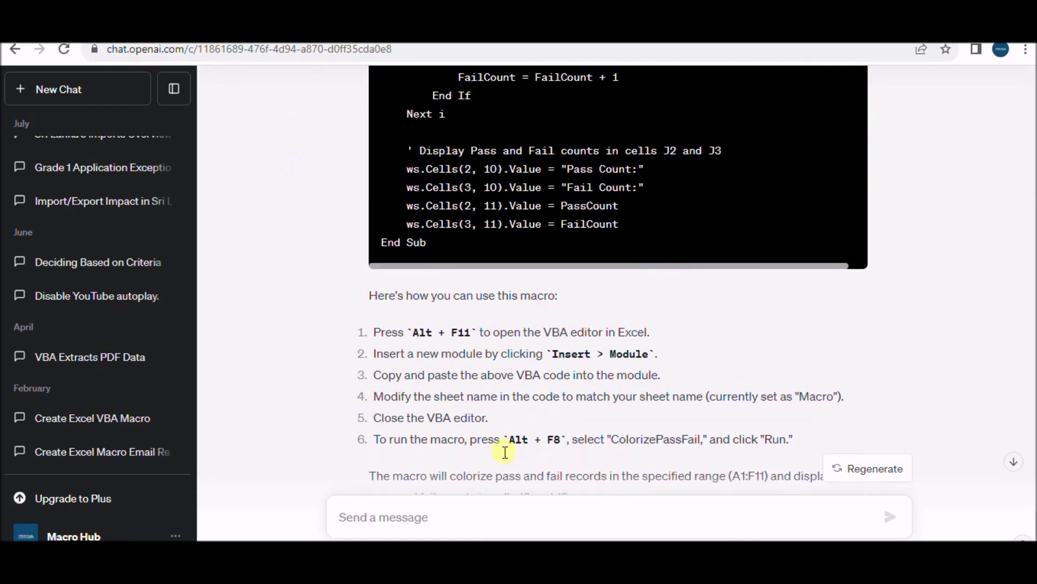
left_click_drag(431, 238, 377, 342)
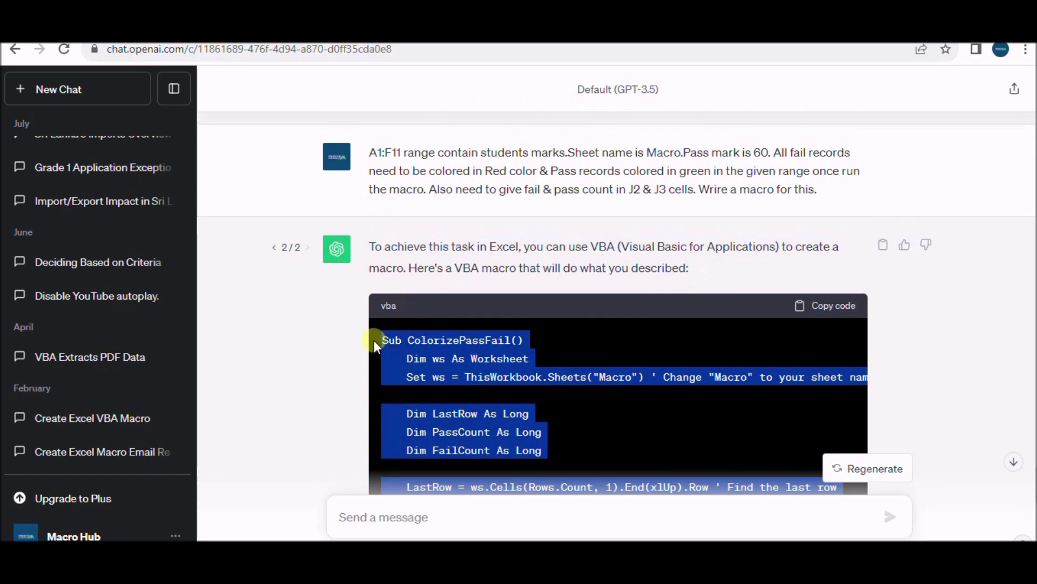
Step: Scroll through the rest of the macro code, then return to the Excel Macro sheet
scroll(429, 345, "down", 8)
scroll(444, 351, "down", 4)
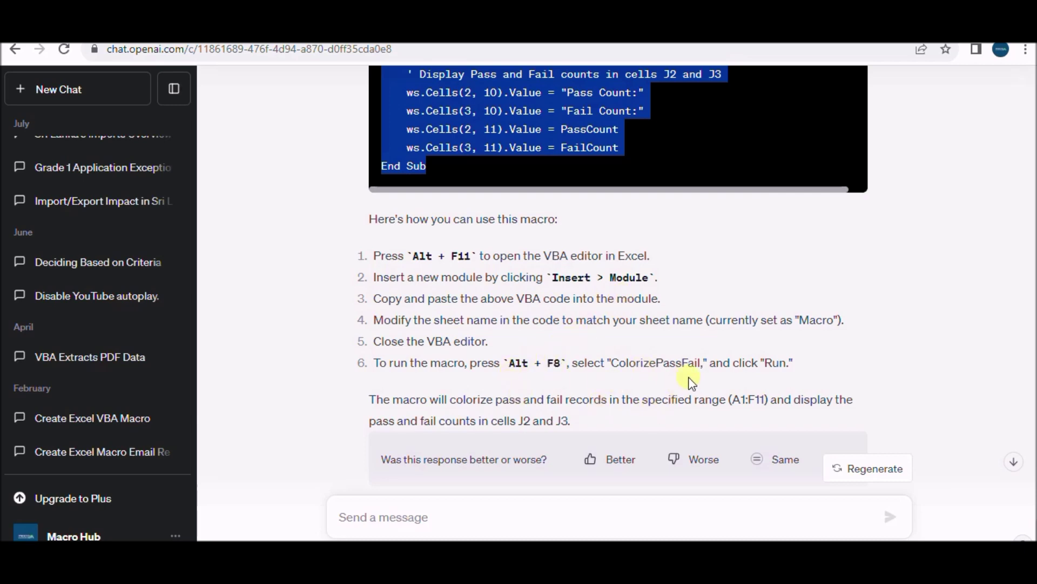
scroll(627, 389, "down", 2)
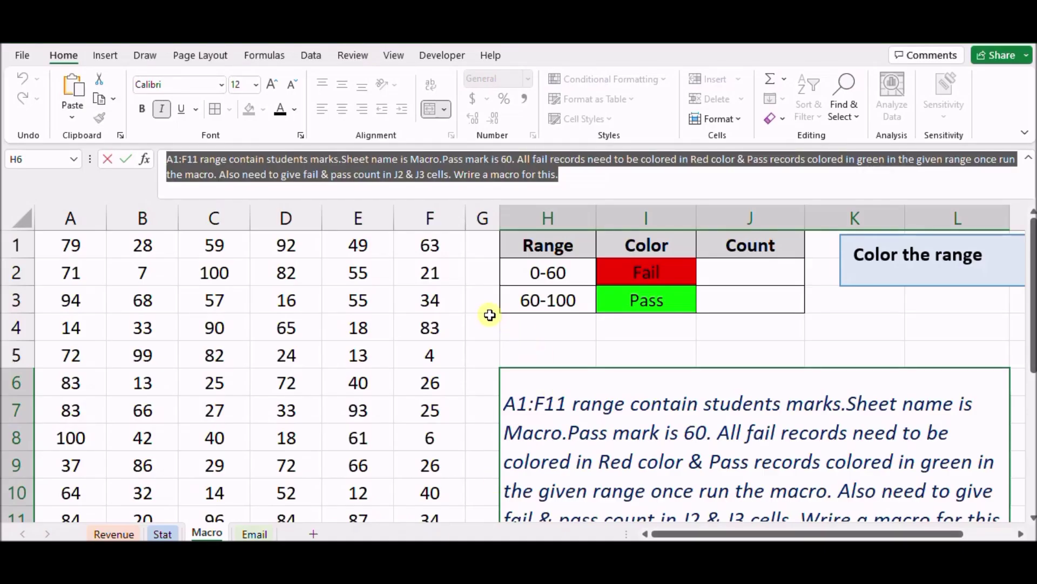
left_click(489, 315)
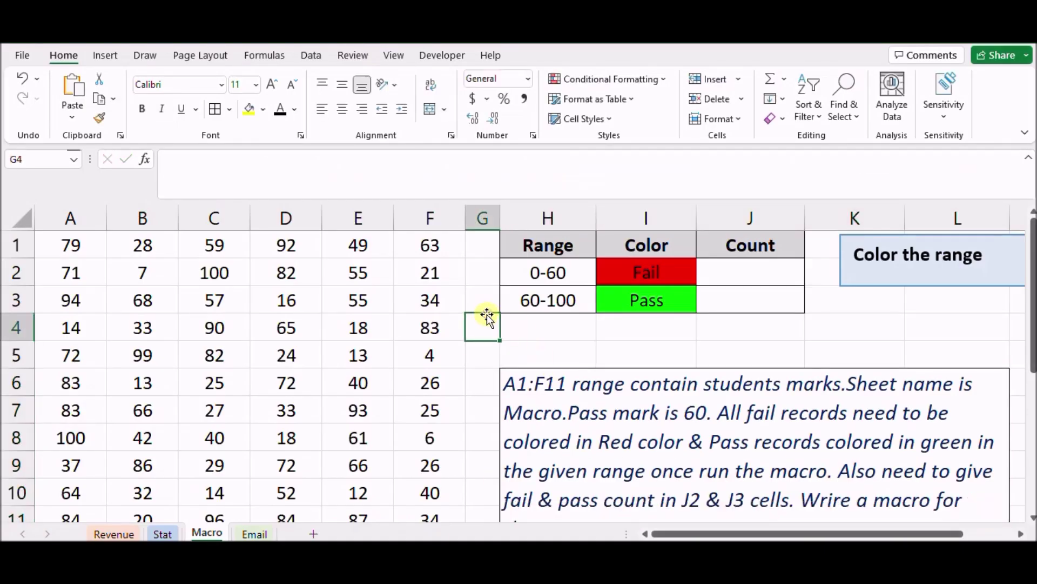
Step: Paste the ColorizePassFail macro into a new VBA module, then return to the Macro sheet
left_click(427, 56)
left_click(29, 96)
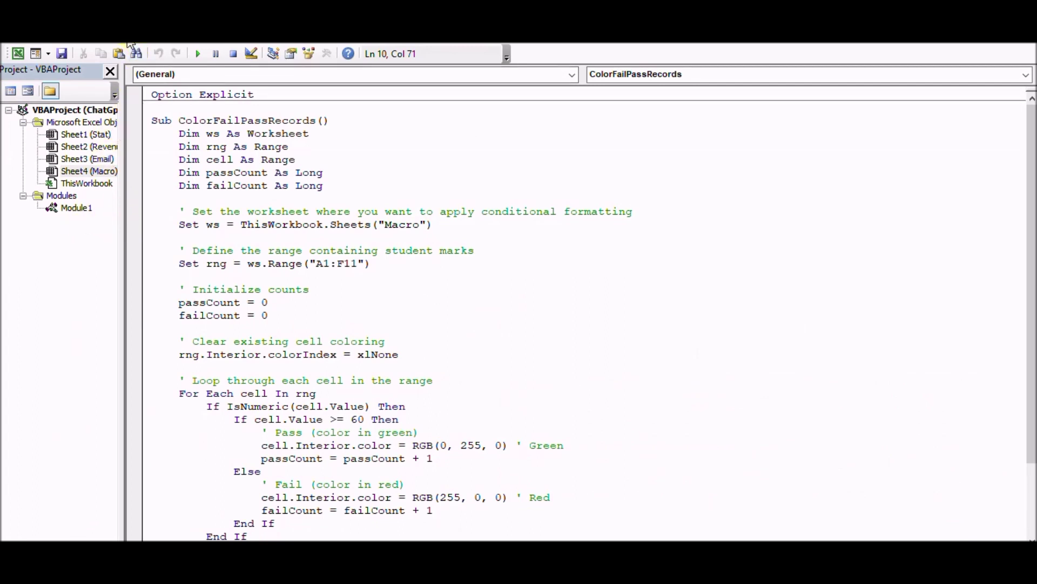
left_click(43, 36)
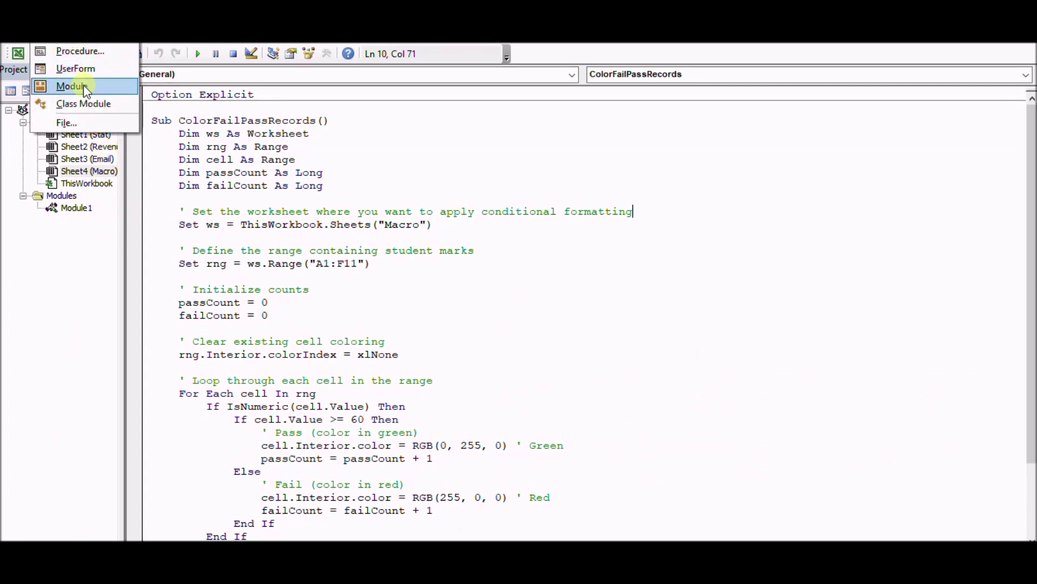
left_click(84, 86)
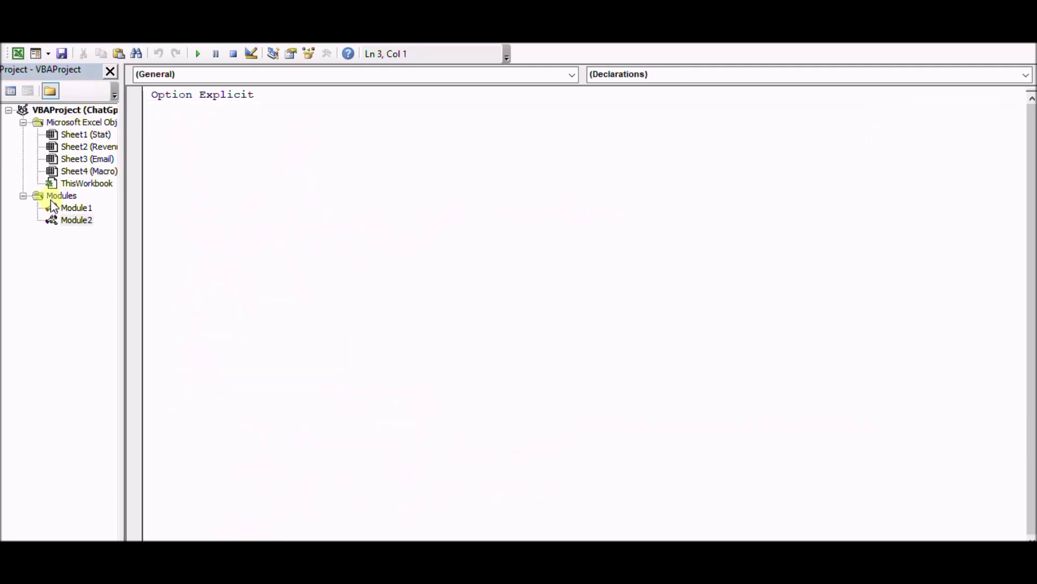
type("Sub ColorizePassFail()     Dim ws As Worksheet     Set ws = ThisWorkbook.Sheets(\"Macro\") ' Change \"Macro\" to your sheet name      Dim LastRow As Long     Dim PassCount As Long     Dim FailCount As Long      LastRow = ws.Cells(Rows.Count, 1).End(xlUp).Row ' Find the last row      ' Loop through the range (assuming A1:F11)     For i = 1 To LastRow         If ws.Cells(i, 6).Value >= 60 Then             ' Pass - Green color             ws.Range(\"A\" & i & \":F\" & i).Interior.color = RGB(0, 255, 0)             PassCount = PassCount + 1         Else             ' Fail - Red color             ws.Range(\"A\" & i & \":F\" & i).Interior.color = RGB(255, 0, 0)             FailCount = FailCount + 1         End If     Next i      ' Display Pass and Fail counts in cells J2 and J3     ws.Cells(2, 10).Value = \"Pass Count:\"     ws.Cells(3, 10).Value = \"Fail Count:\"     ws.Cells(2, 11).Value = PassCount     ws.Cells(3, 11).Value = FailCount End Sub")
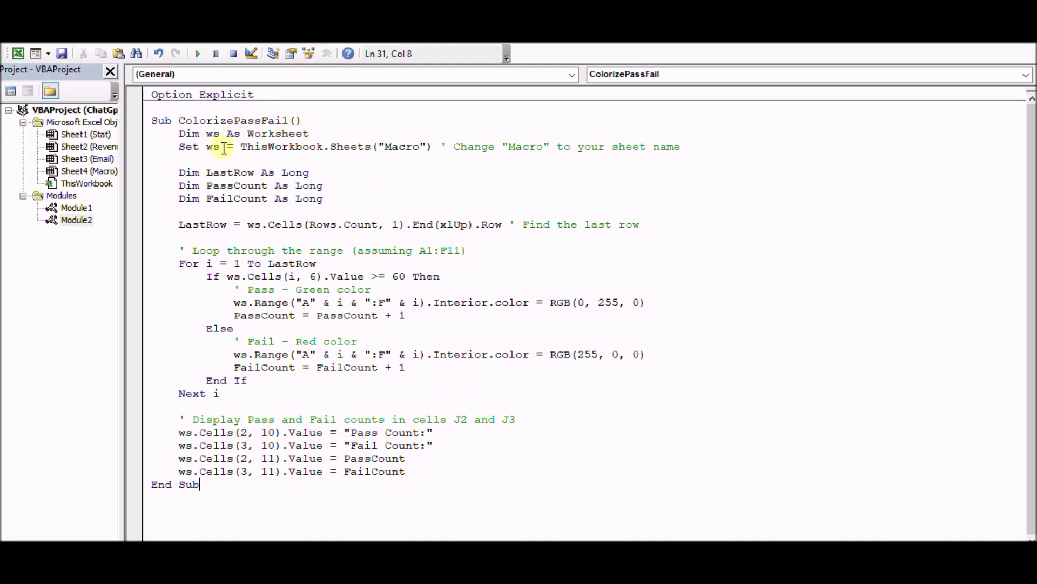
left_click(19, 55)
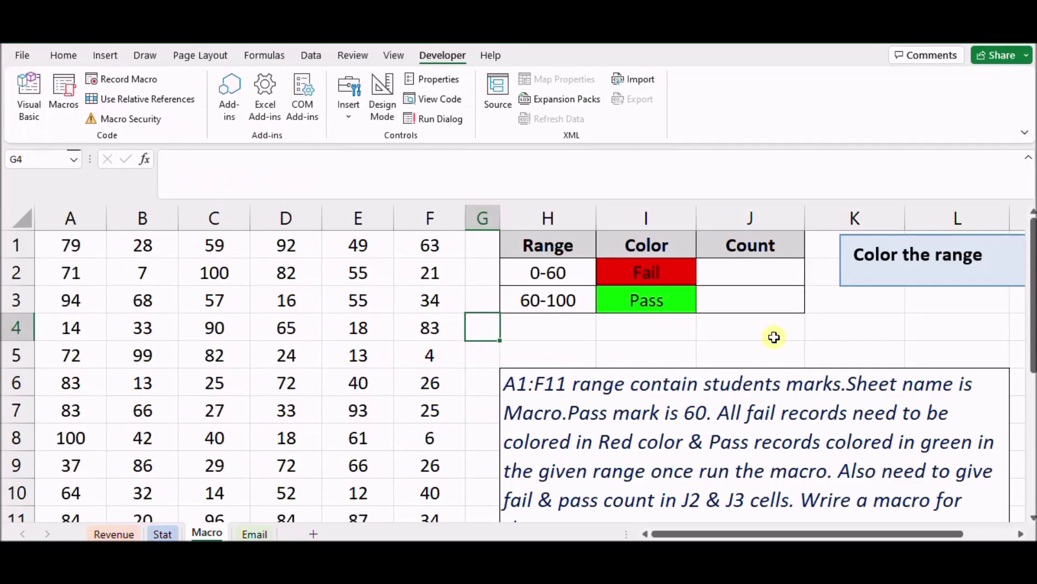
Step: Assign ColorFailPassRecords to the 'Color the range' box and run it to shade pass/fail marks
left_click(850, 332)
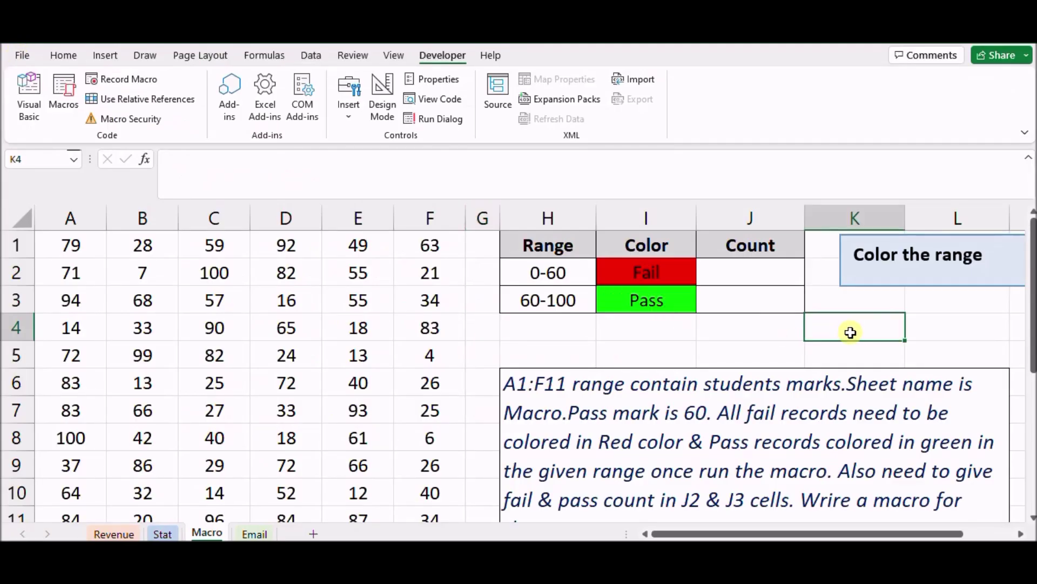
left_click(850, 286)
right_click(850, 287)
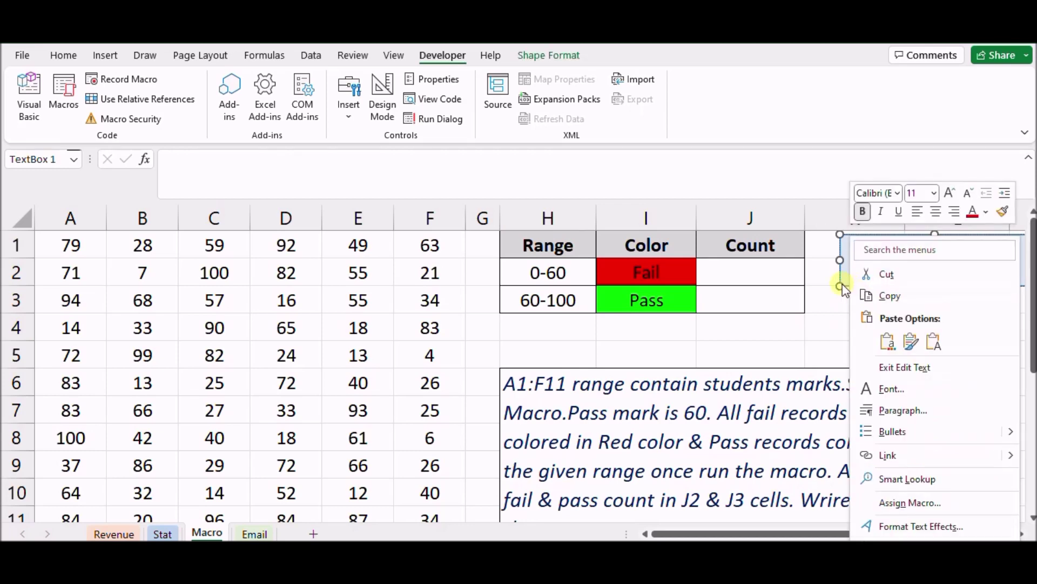
left_click(898, 500)
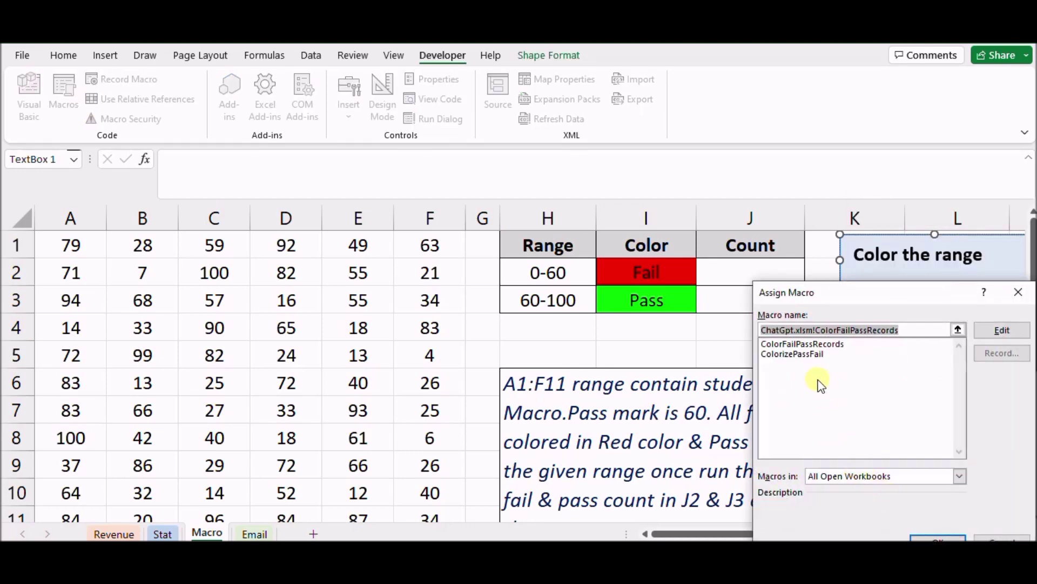
left_click(812, 345)
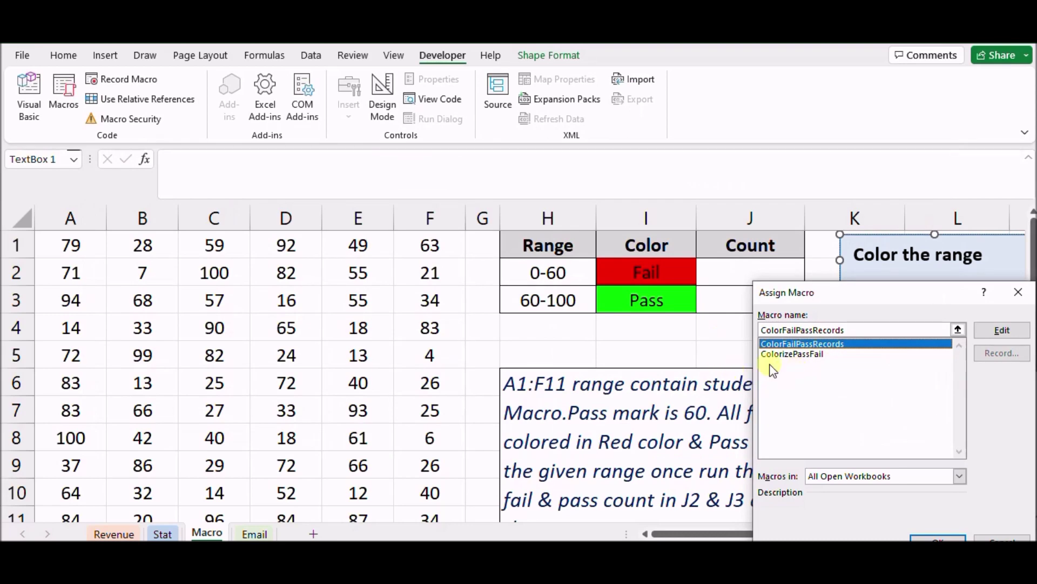
left_click(922, 532)
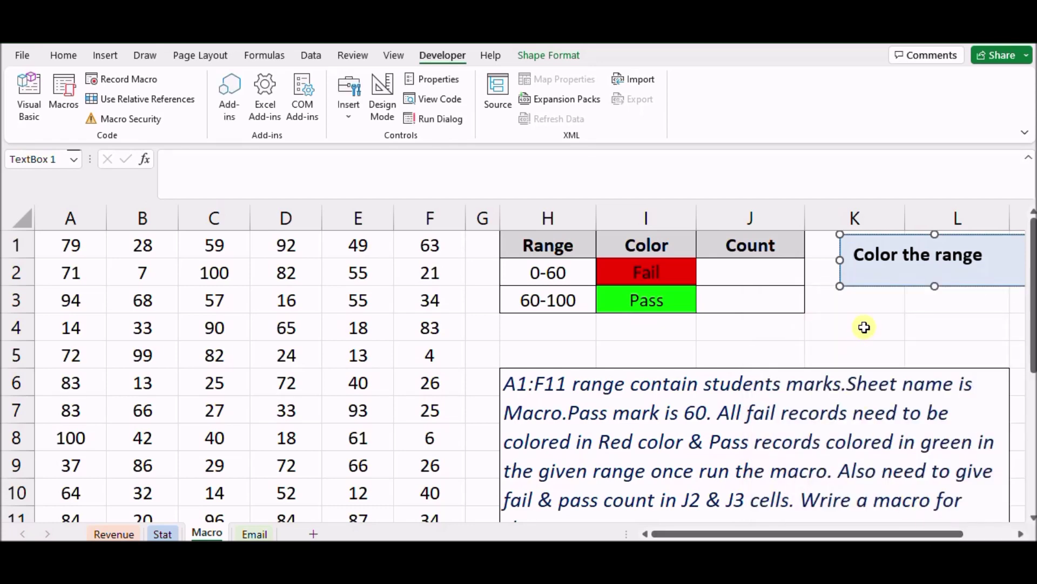
left_click(864, 327)
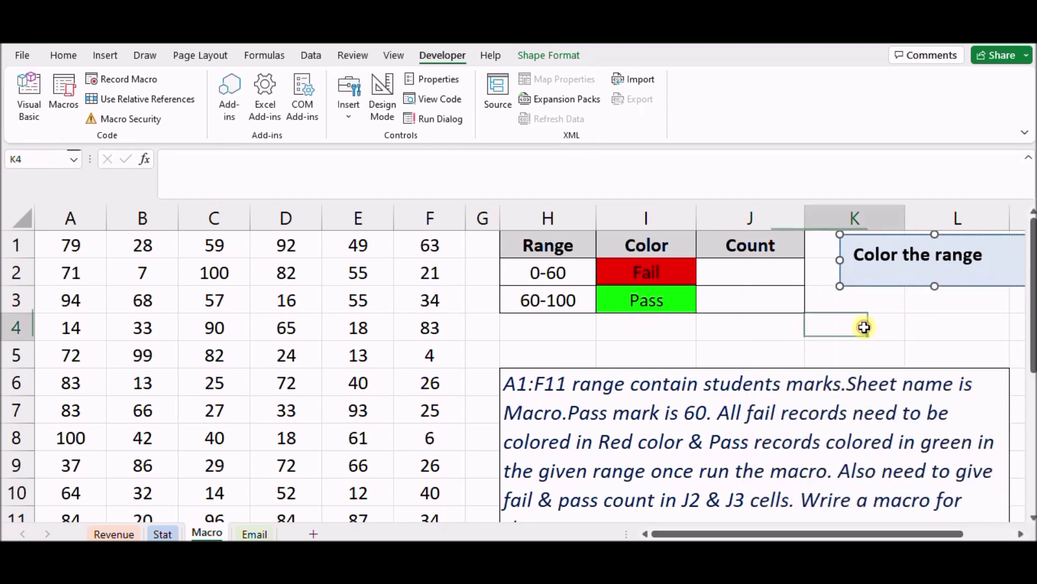
left_click(882, 280)
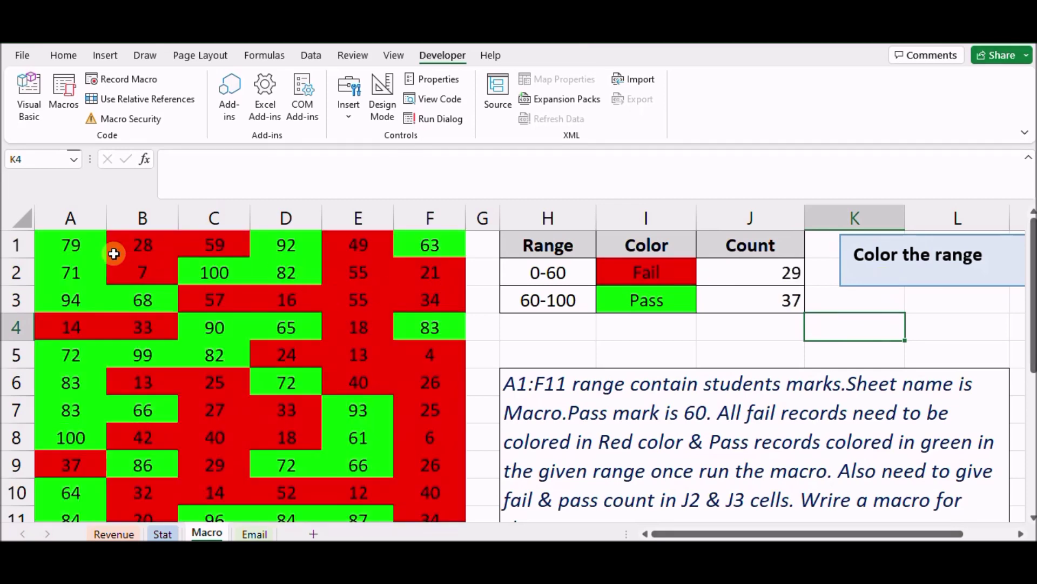
Step: Switch to the Email sheet and select B2 for the first supplier name
scroll(215, 400, "down", 1)
scroll(210, 468, "up", 1)
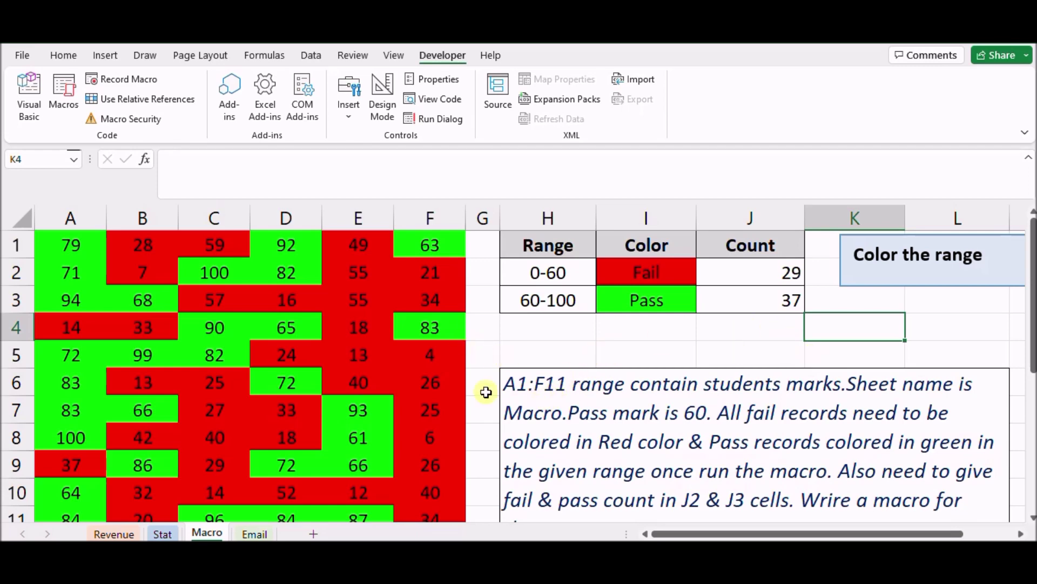
left_click(749, 335)
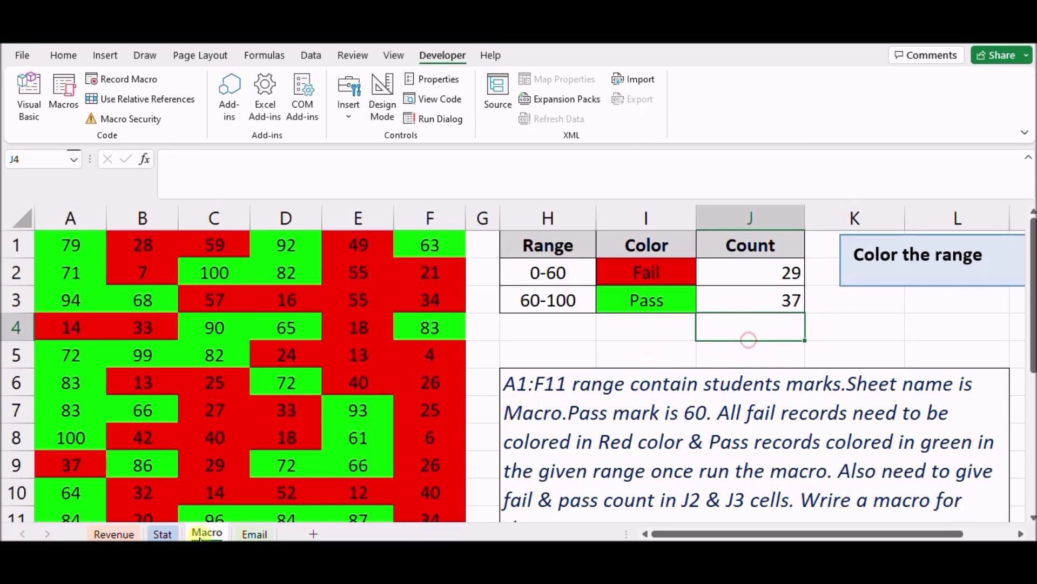
left_click(254, 533)
left_click(665, 307)
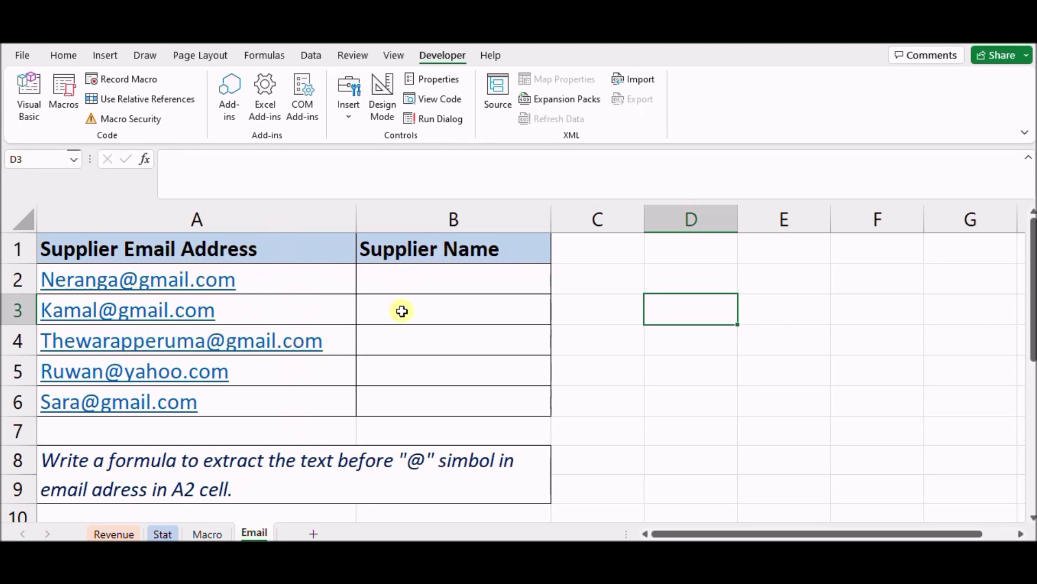
left_click(413, 282)
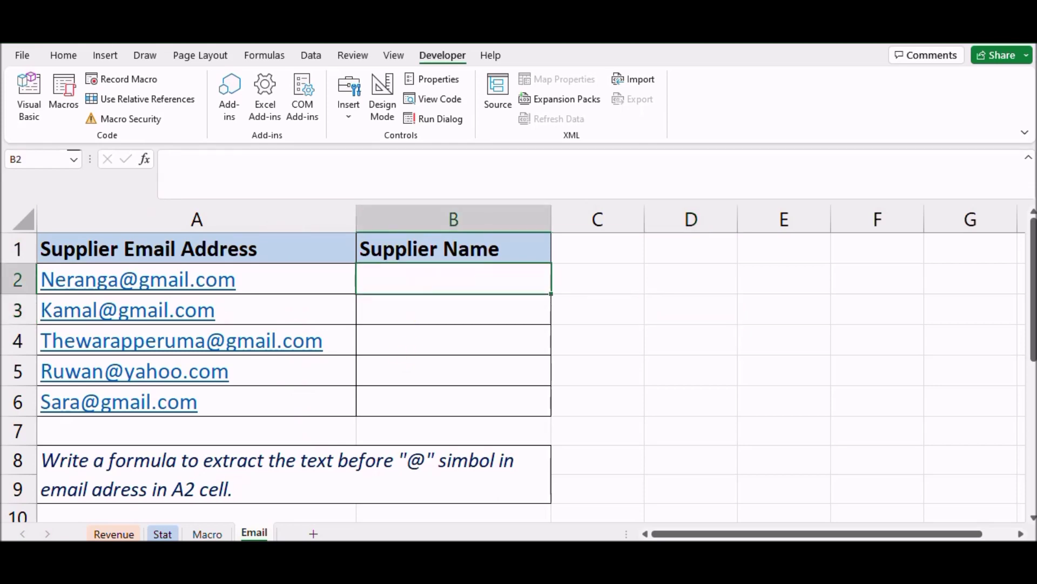
left_click(62, 56)
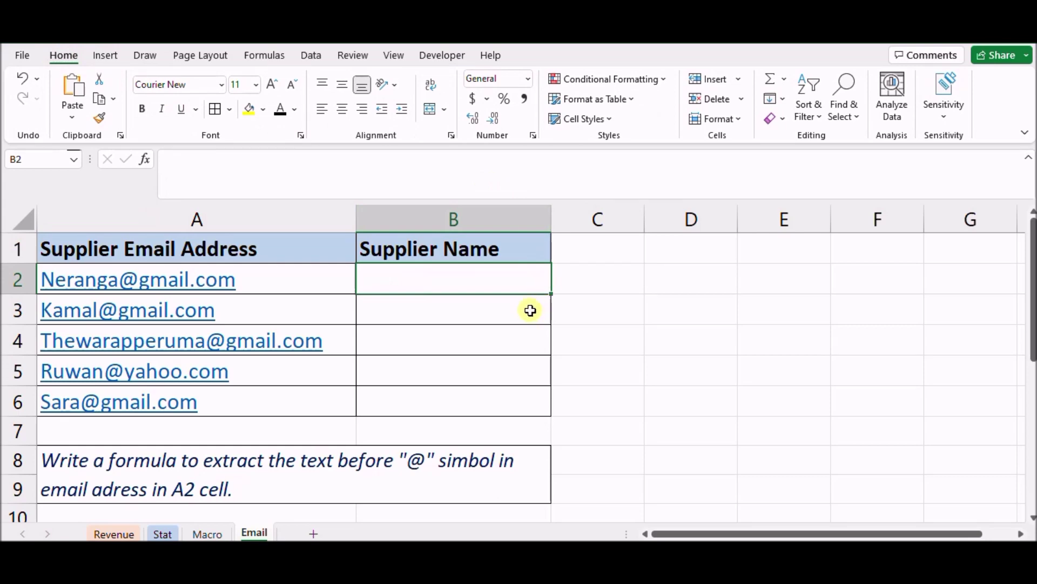
type("Ne")
type("ranga")
key("Return")
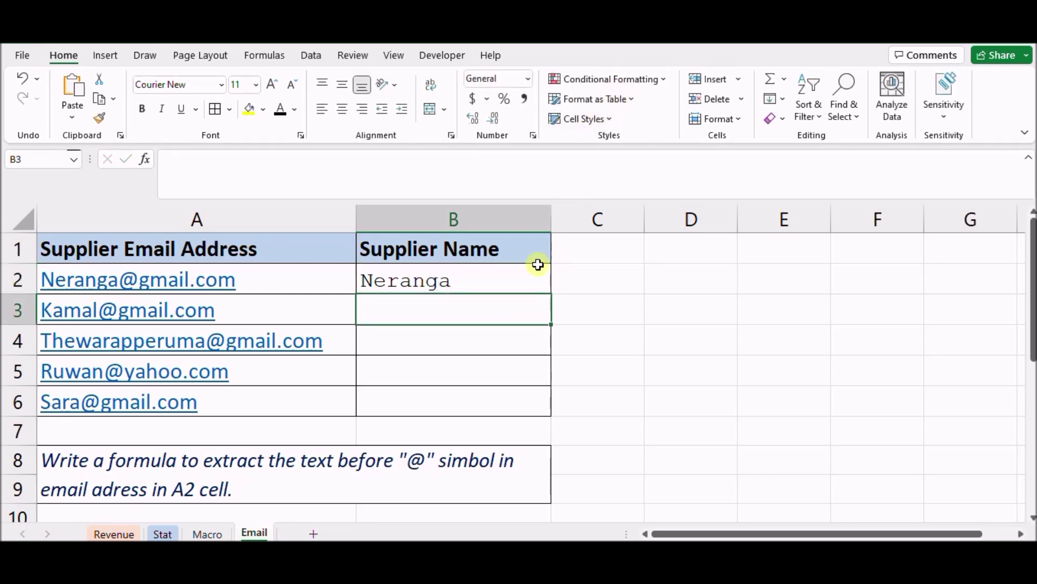
left_click_drag(516, 280, 501, 406)
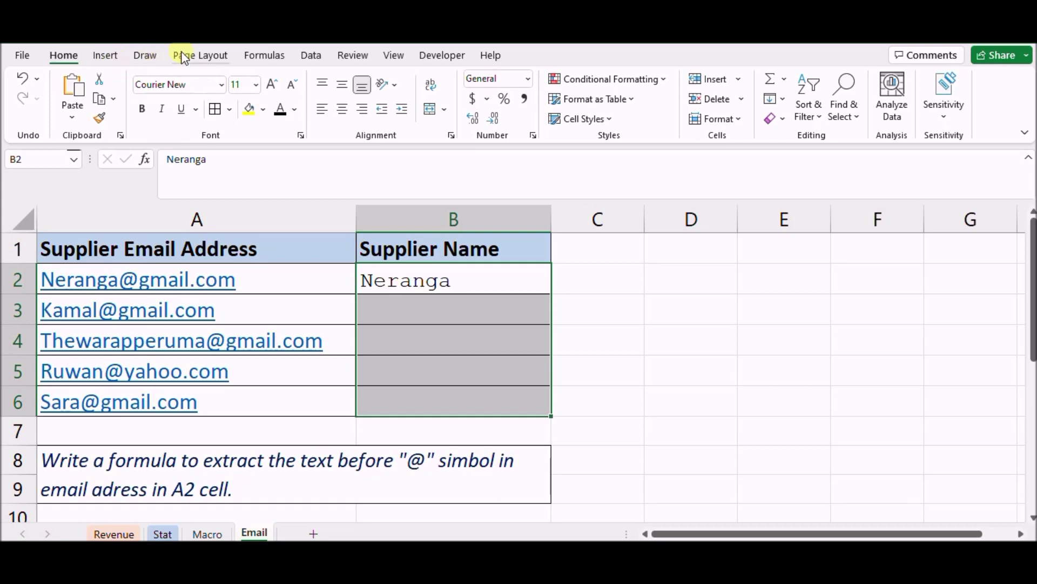
left_click(312, 56)
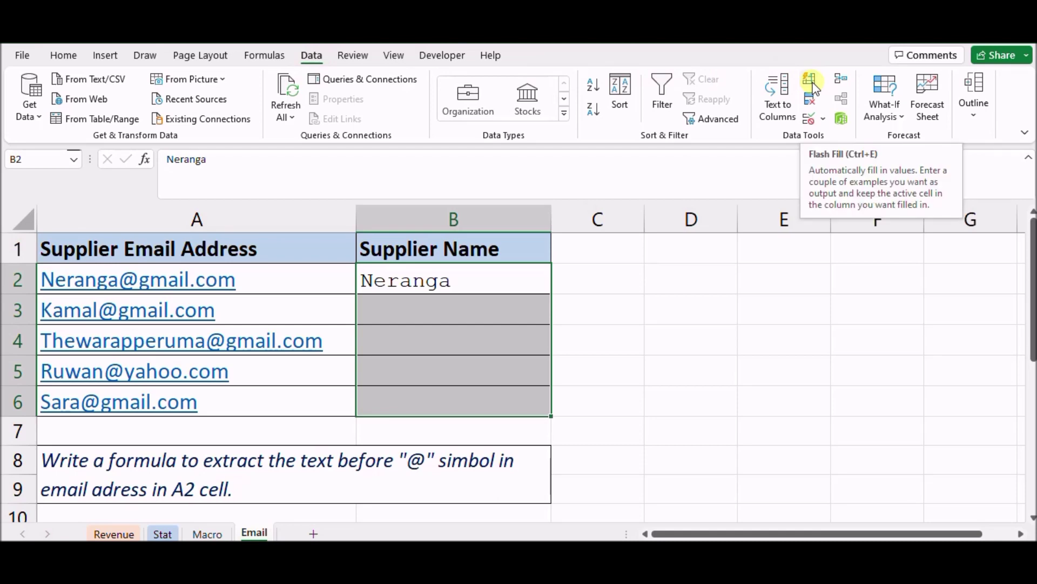
left_click(811, 82)
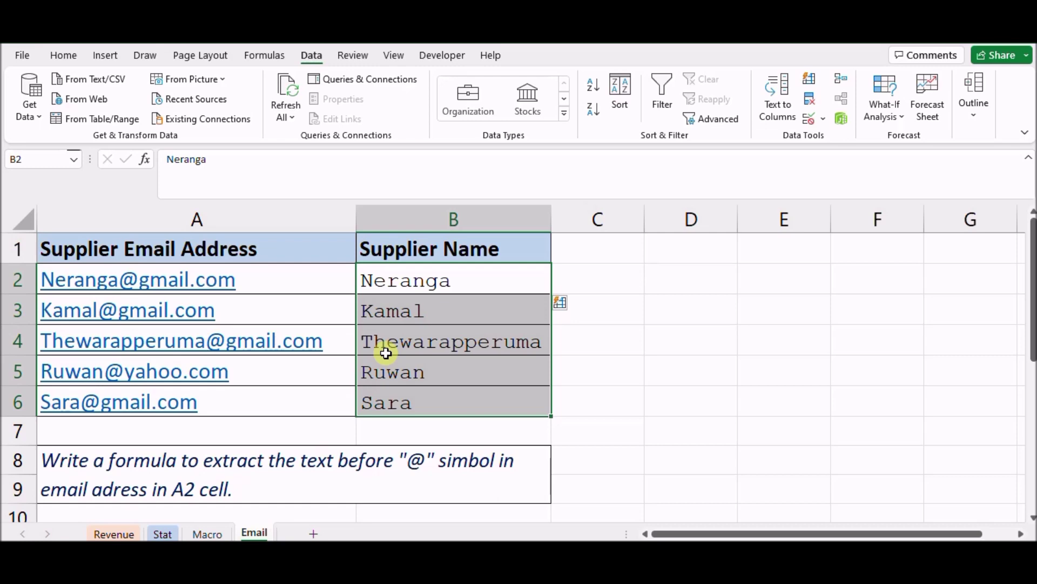
key("Delete")
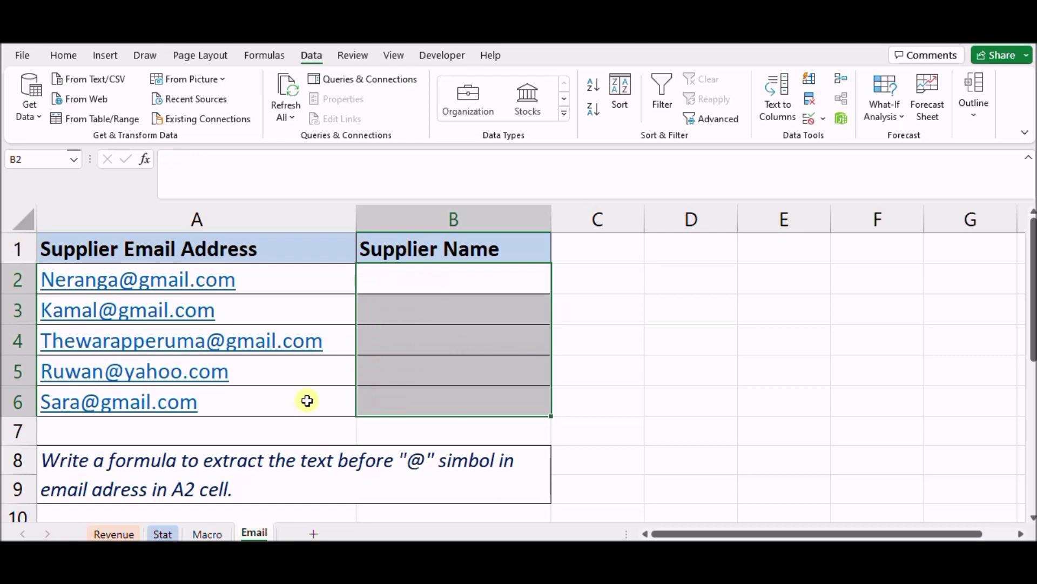
Step: Copy the formula request written in A8 and switch over to ChatGPT
left_click(191, 481)
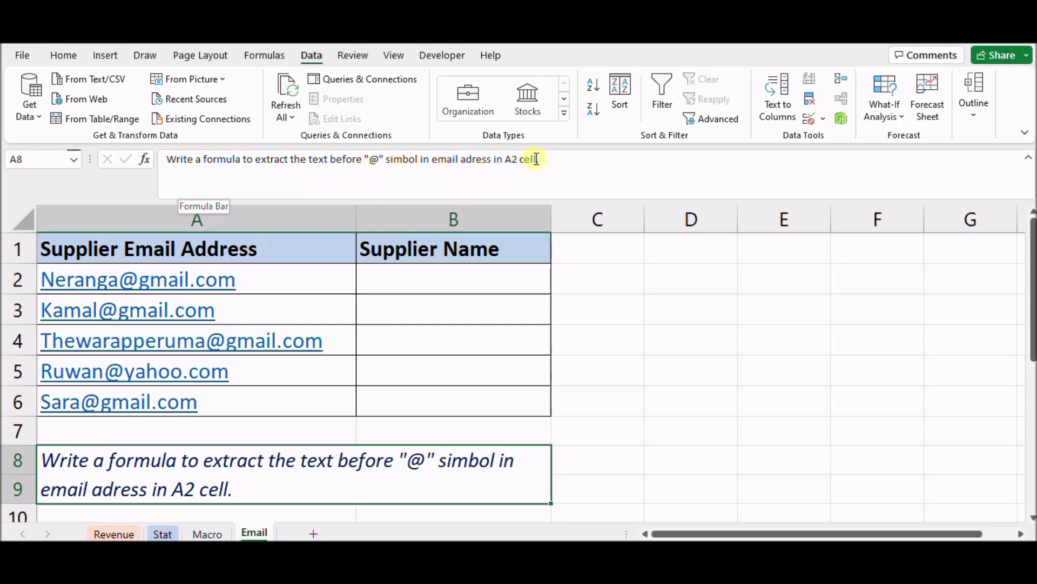
left_click_drag(540, 163, 148, 164)
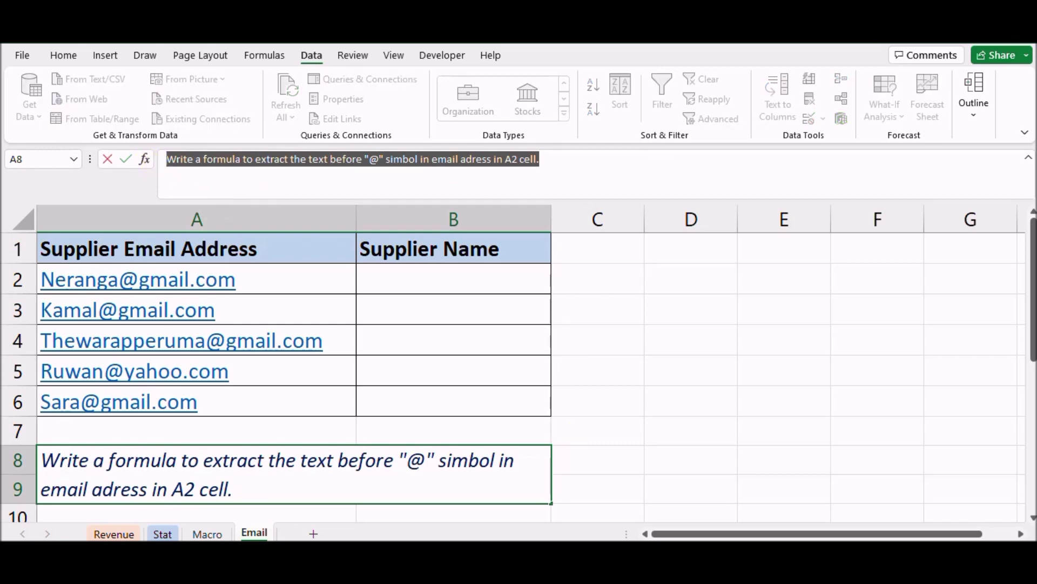
key("alt+Tab")
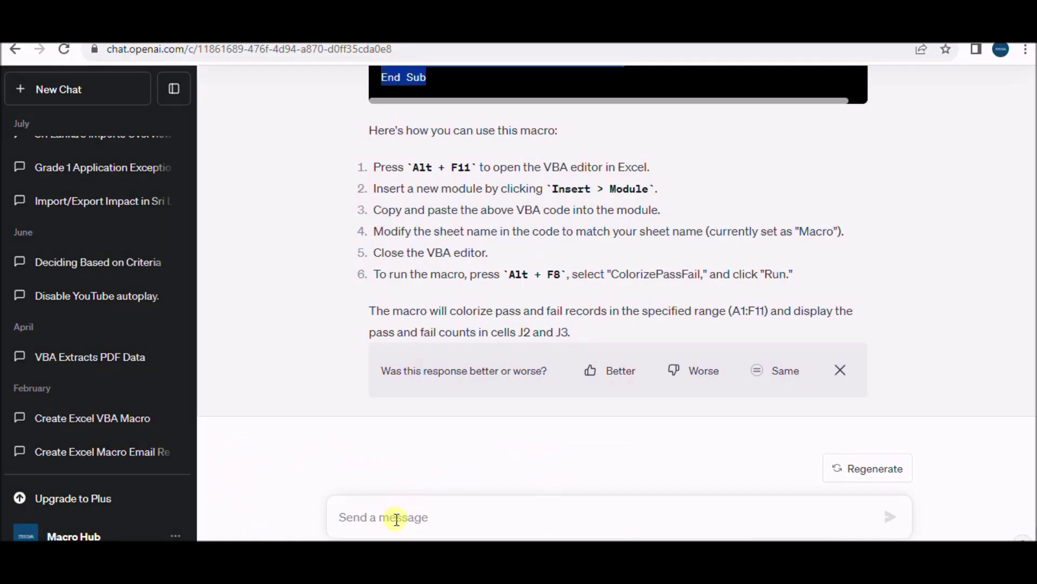
Step: Ask ChatGPT for a formula extracting text before "@" in A2 and copy its =LEFT(A2, FIND("@", A2) - 1) answer
left_click(396, 519)
type("Write a formula to extract the text before \"@\" simbol in email adress in A2 cell.")
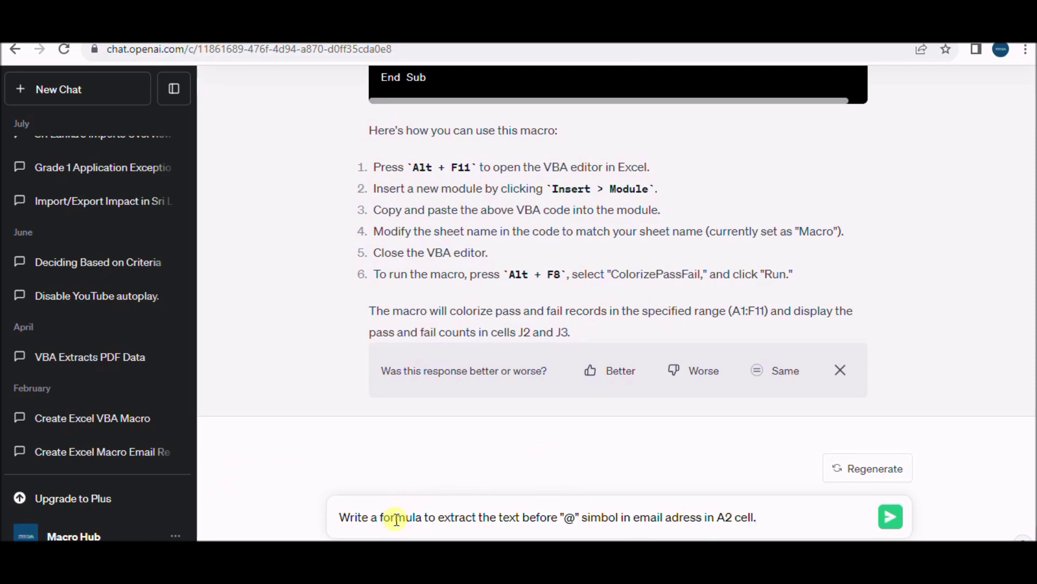
key("Return")
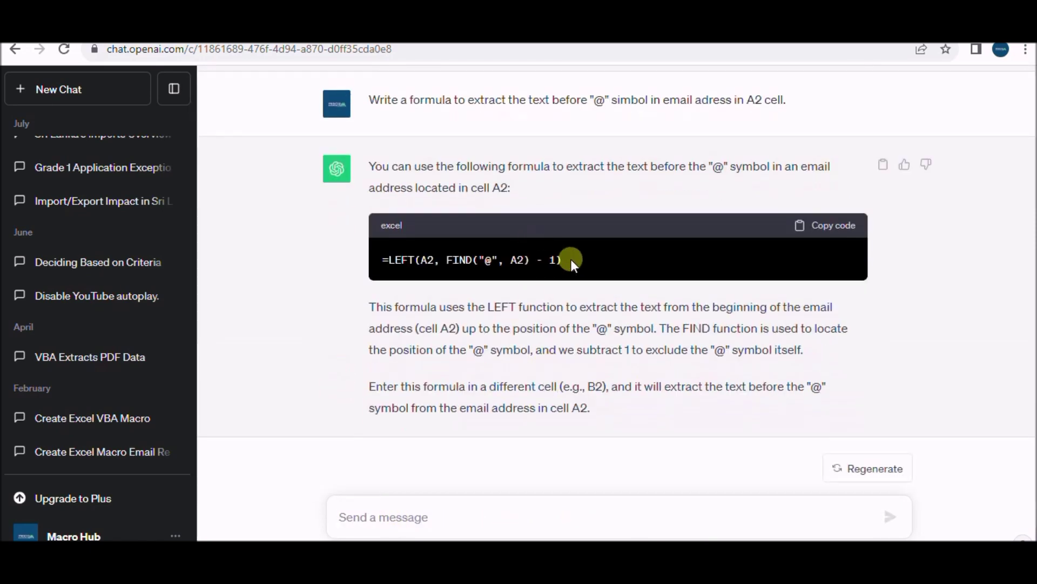
left_click_drag(571, 258, 379, 245)
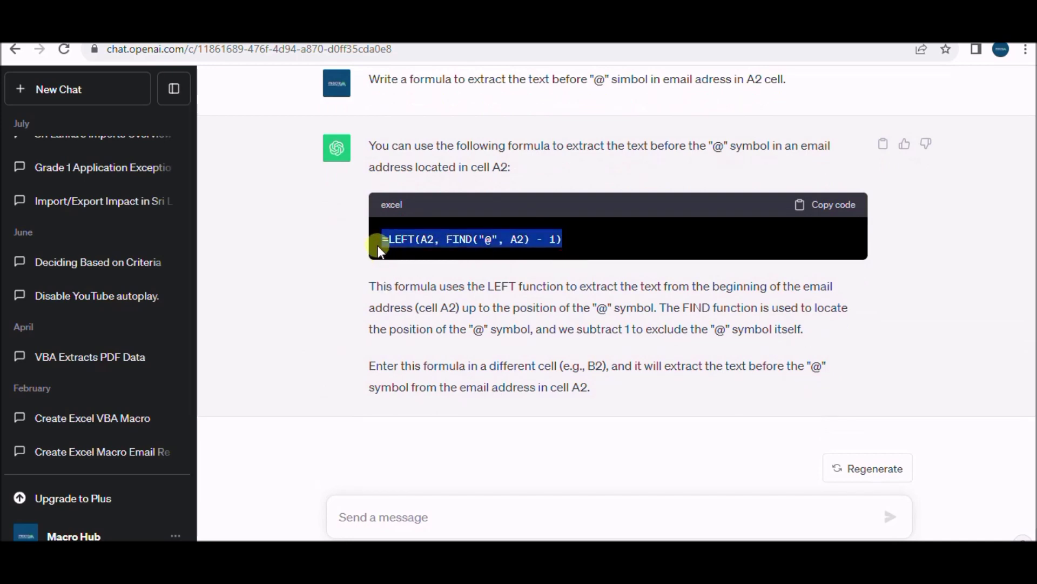
key("alt+Tab")
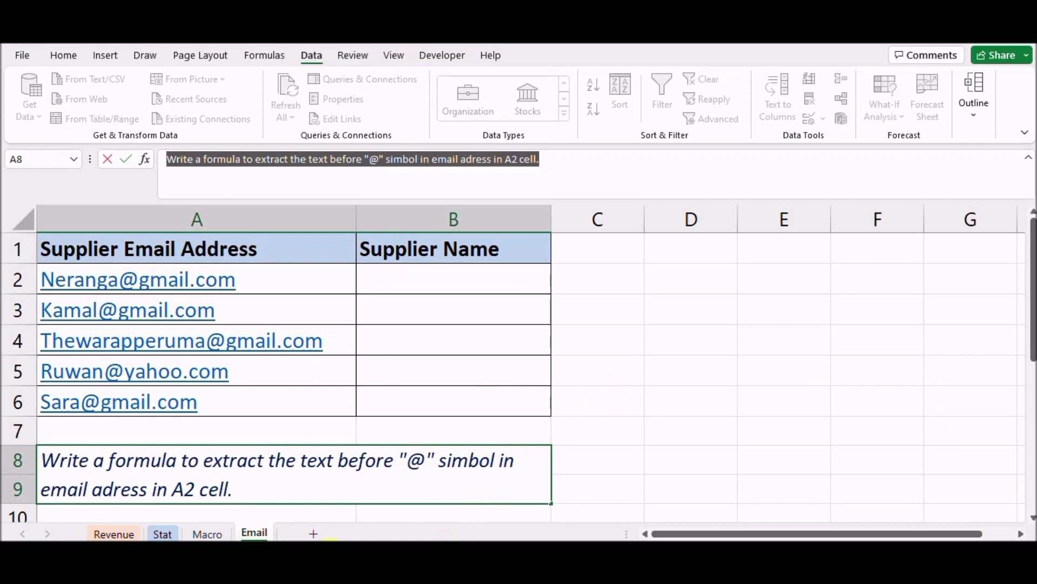
Step: Paste the LEFT/FIND formula into B2, fill it down to B6, and reapply All Borders
left_click(400, 274)
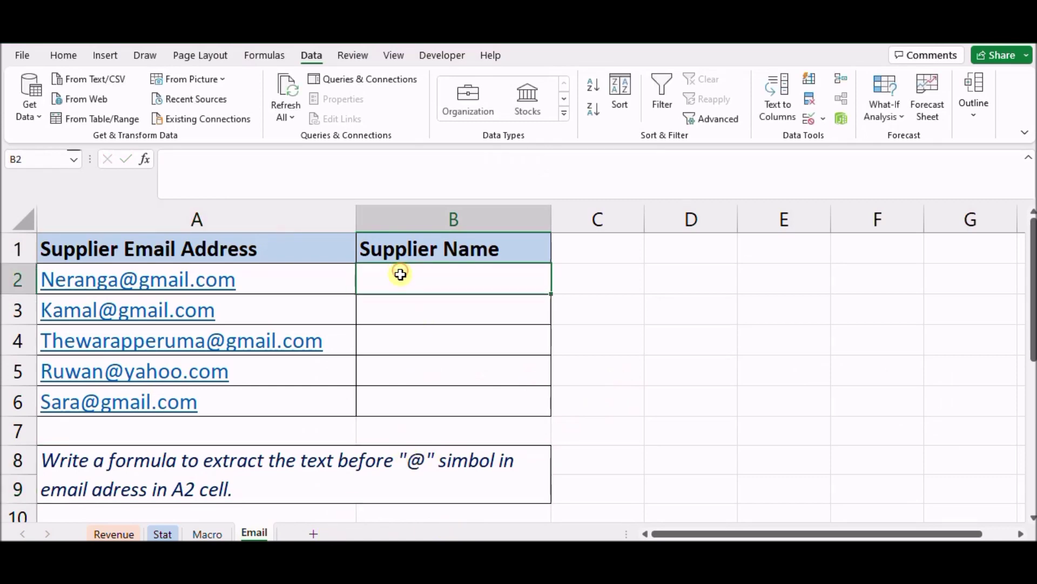
type("=LEFT(A2, FIND(\"@\", A2) - 1)")
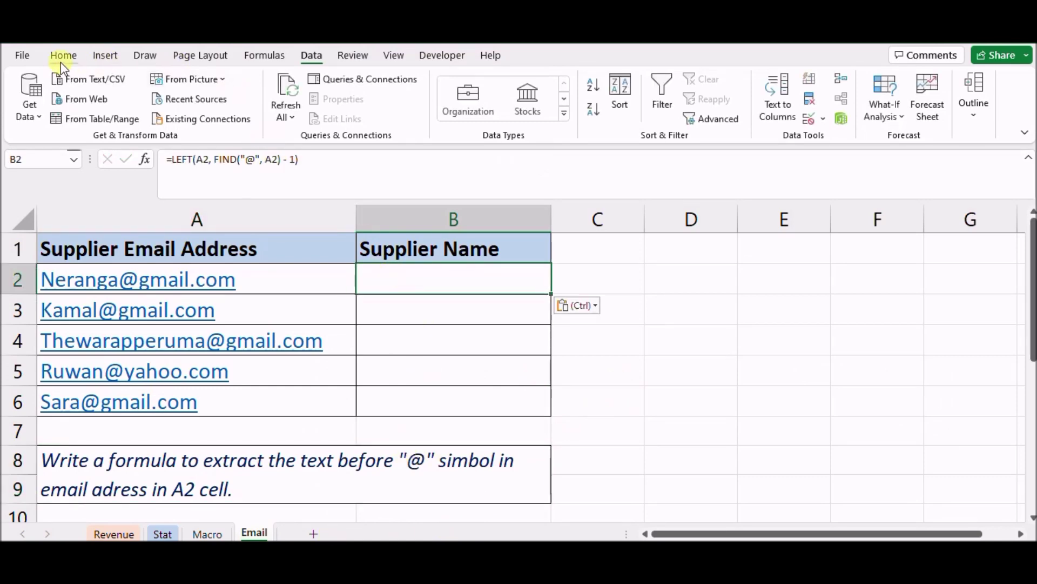
left_click(62, 55)
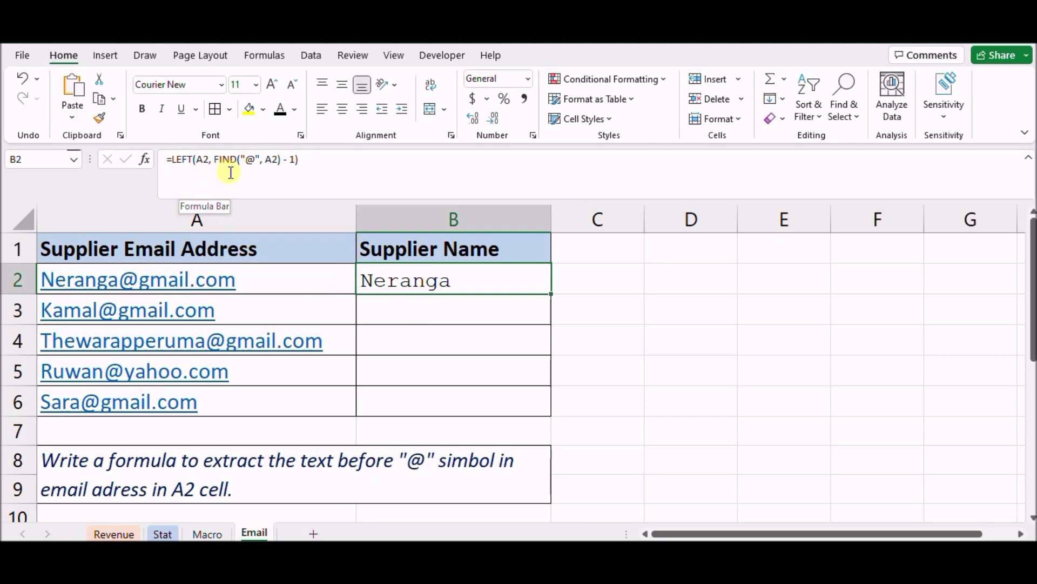
mouse_move(550, 294)
left_mouse_down()
mouse_move(540, 412)
mouse_move(518, 399)
left_mouse_up()
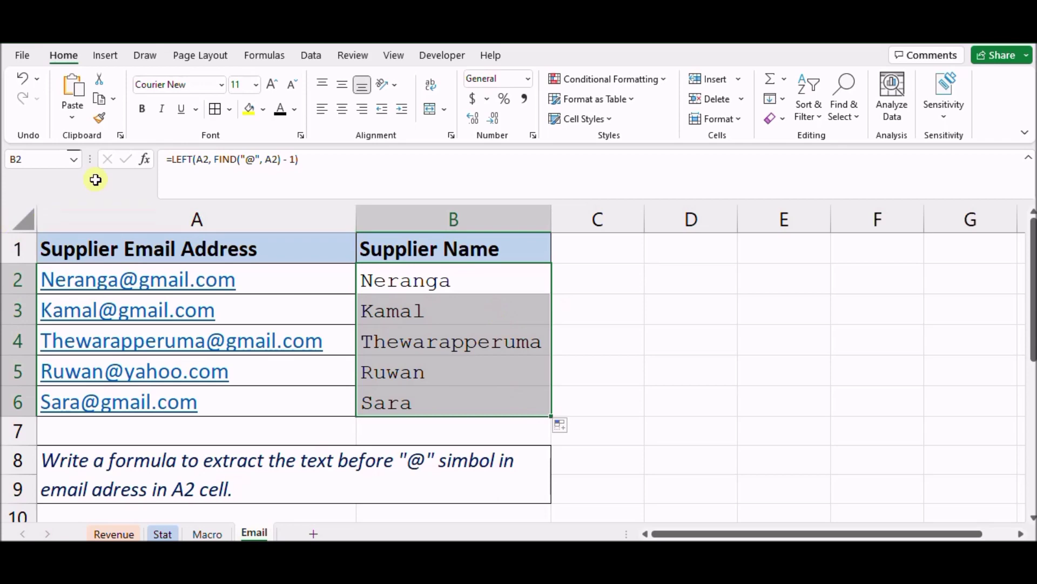
left_click(214, 109)
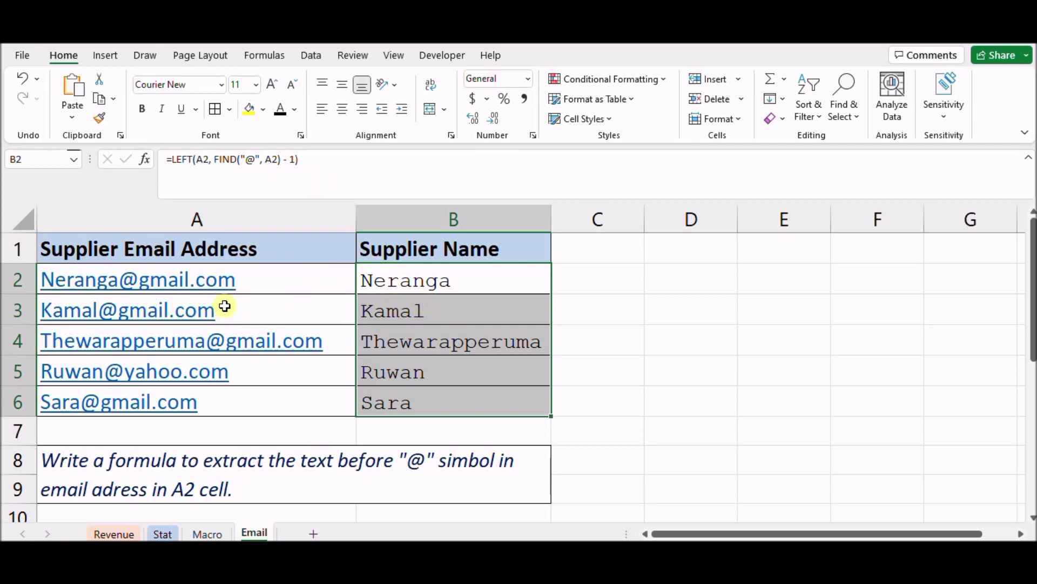
Step: Enter =TEXTBEFORE(A2,"@") in C2
left_click(568, 275)
type("=te")
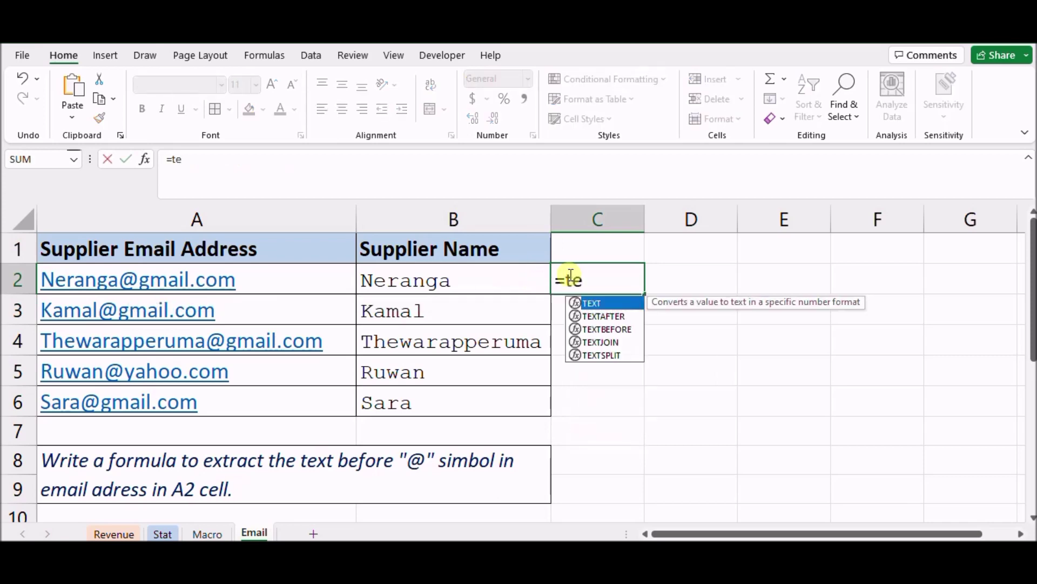
type("xt")
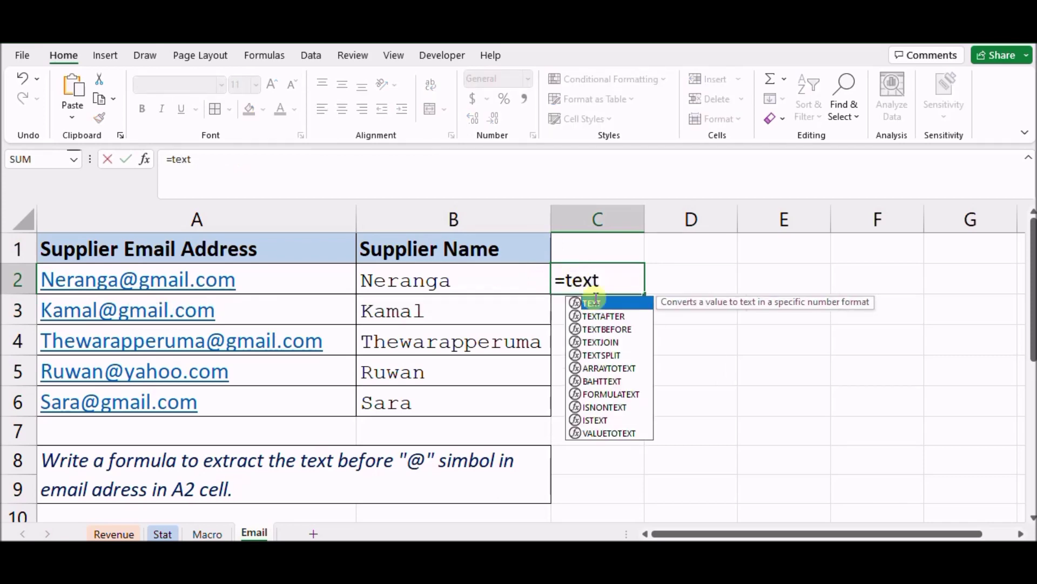
double_click(624, 328)
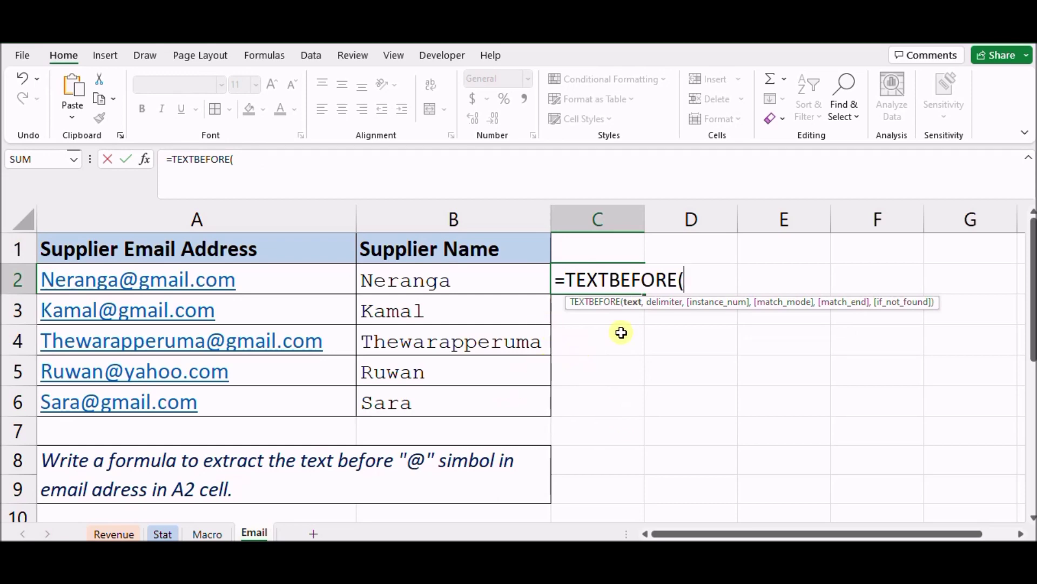
left_click(266, 281)
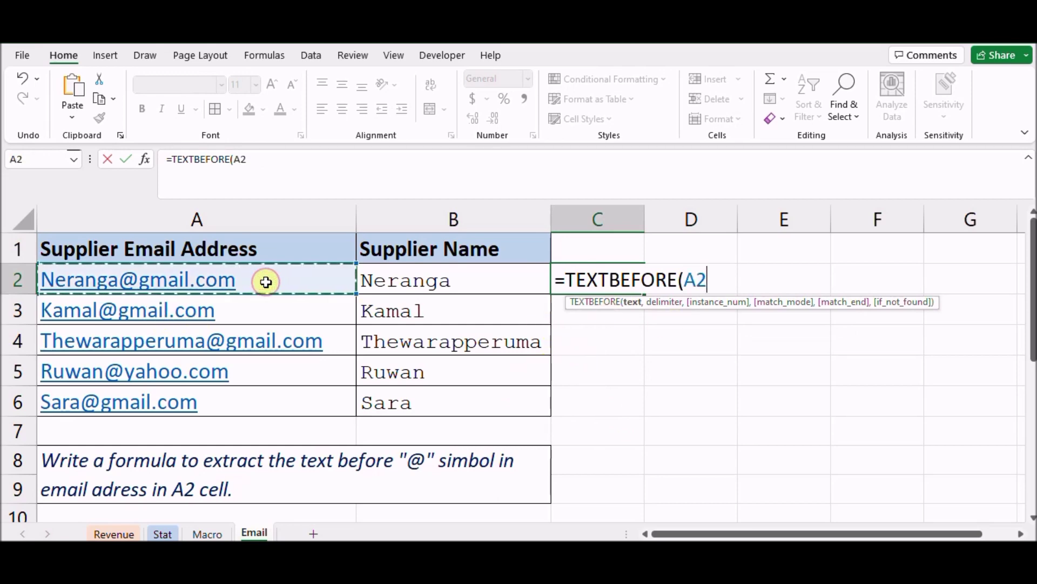
left_click(284, 160)
type(",")
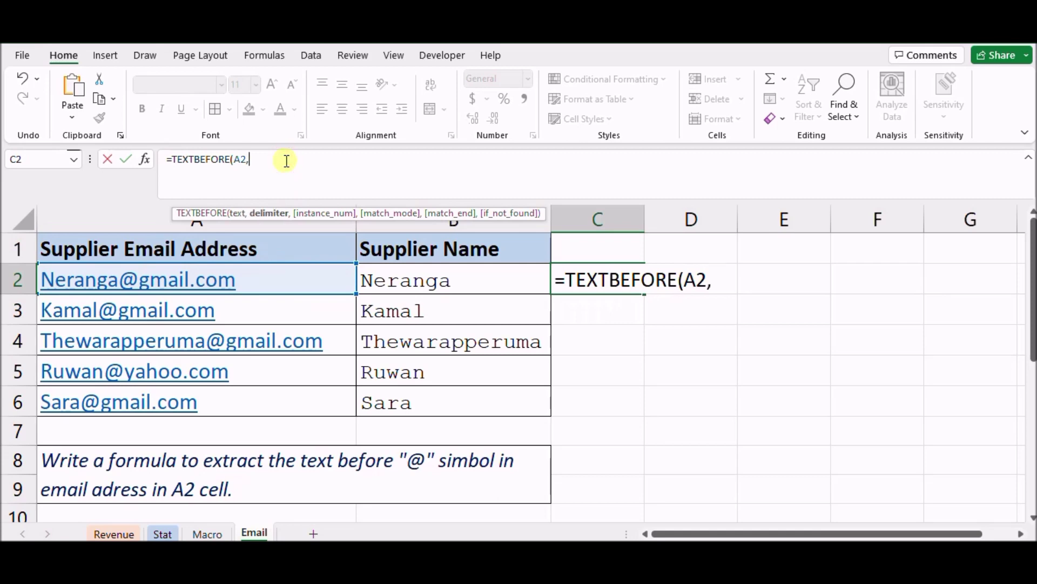
type("\"@")
type(")")
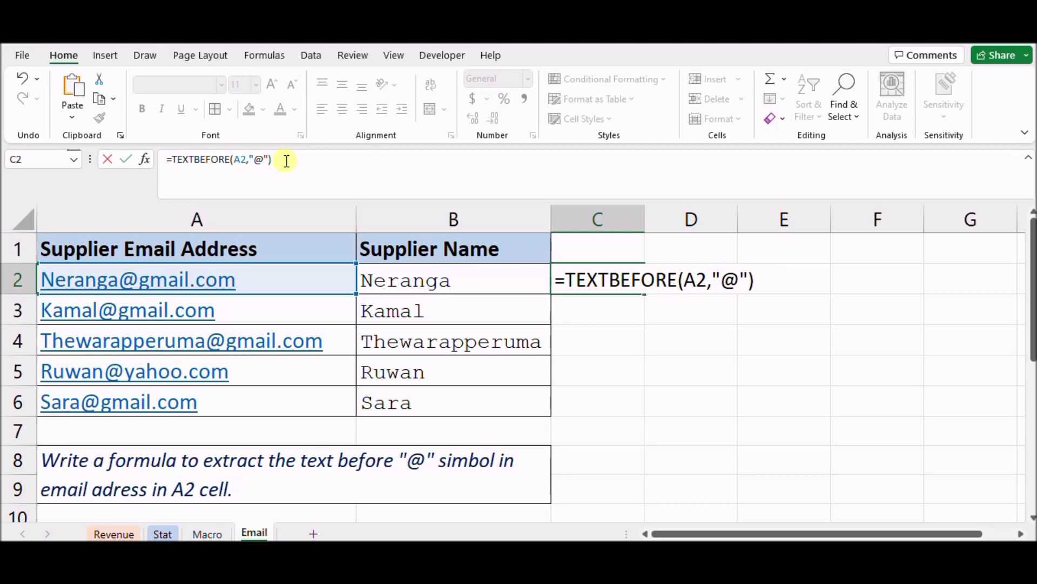
key("Return")
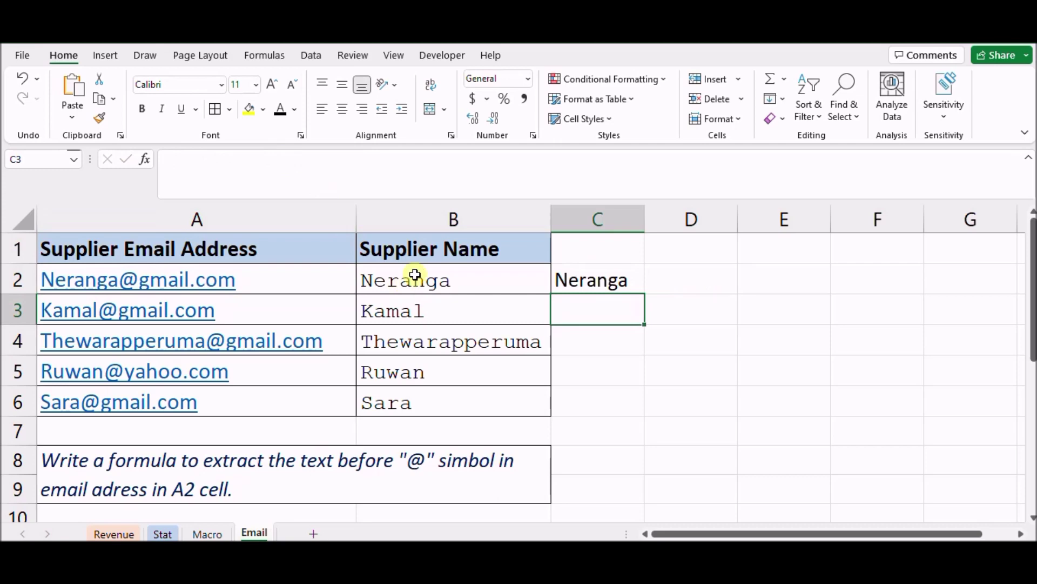
Step: Fill the TEXTBEFORE formula down to C6 and autofit column C to fit Thewarapperuma
left_click(594, 279)
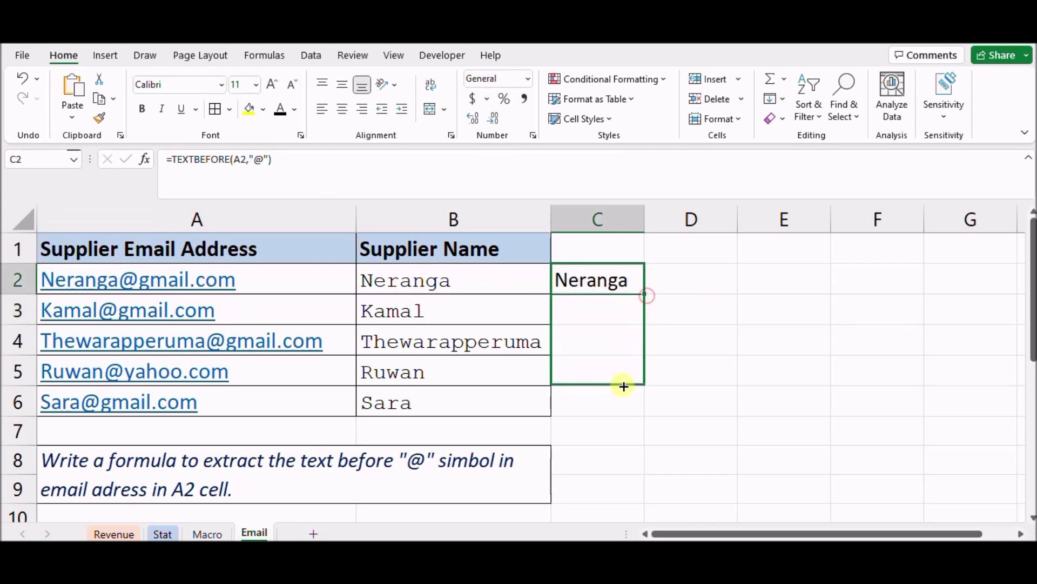
left_click_drag(648, 296, 623, 412)
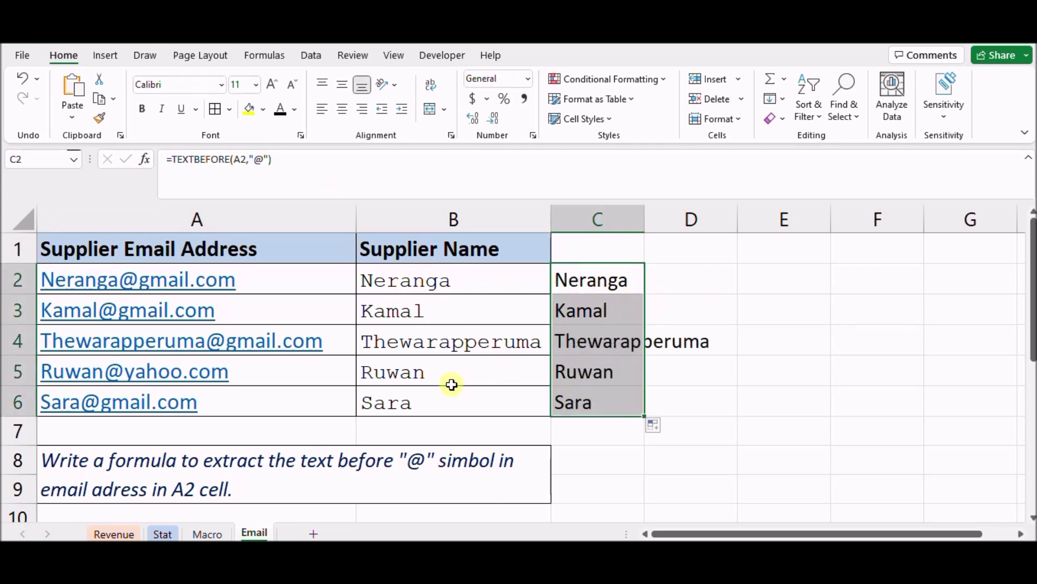
double_click(645, 218)
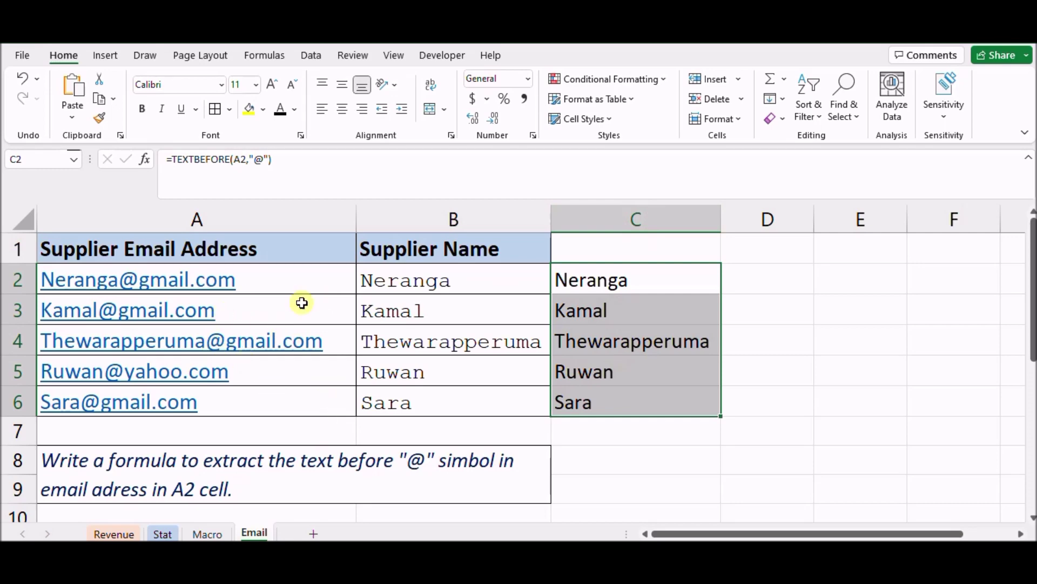